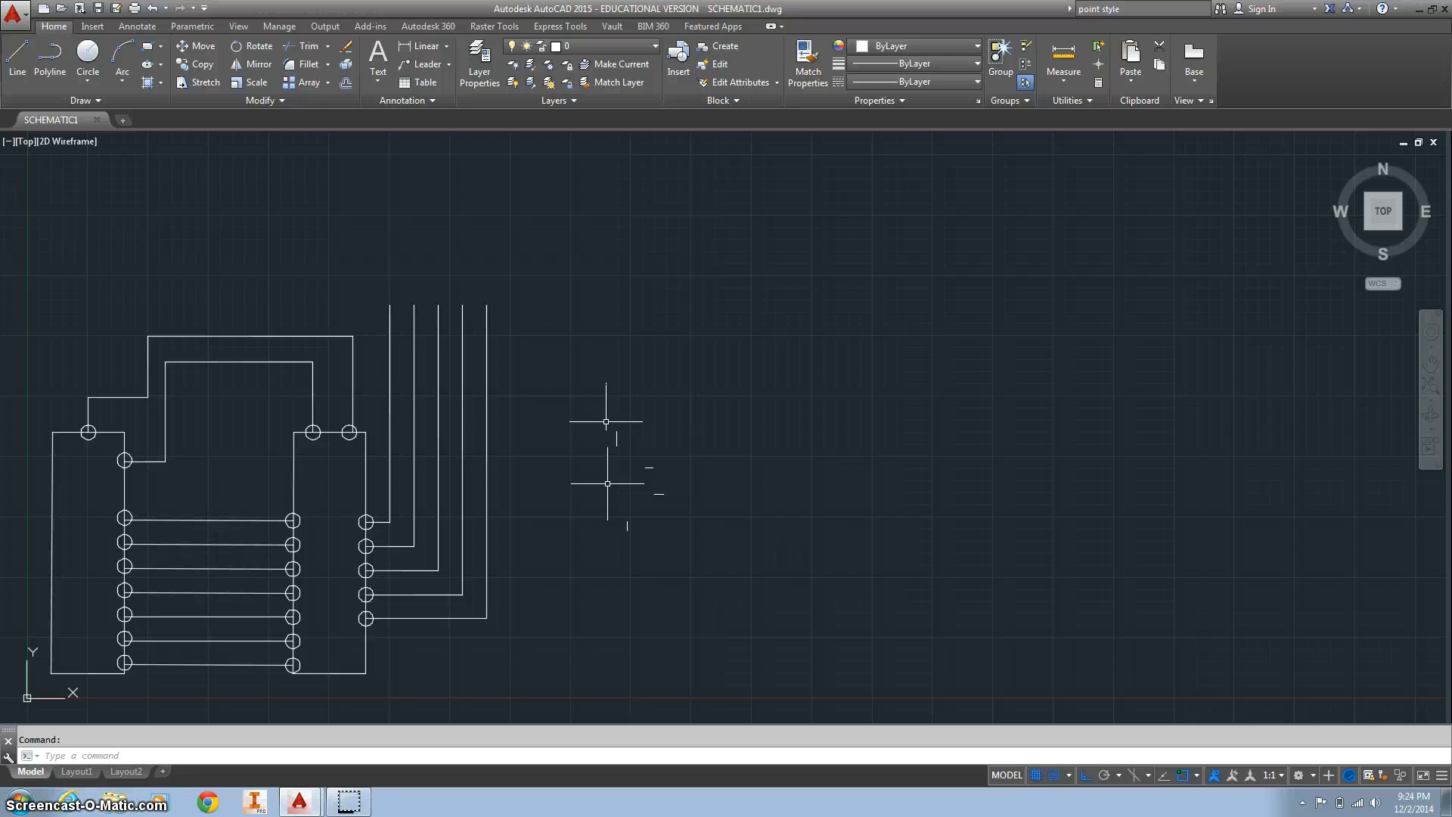
click(659, 495)
click(660, 494)
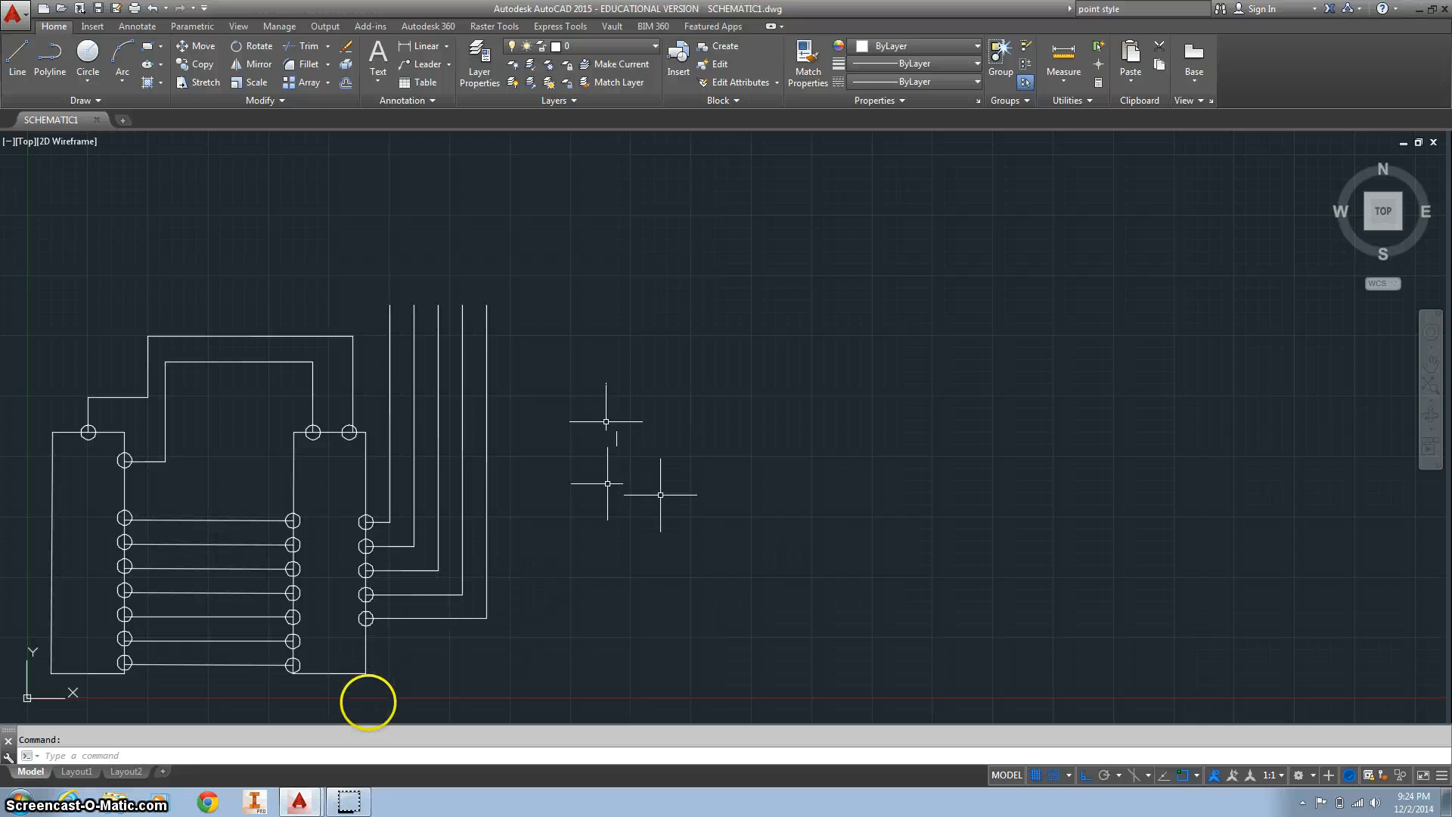
mouse_move(351, 802)
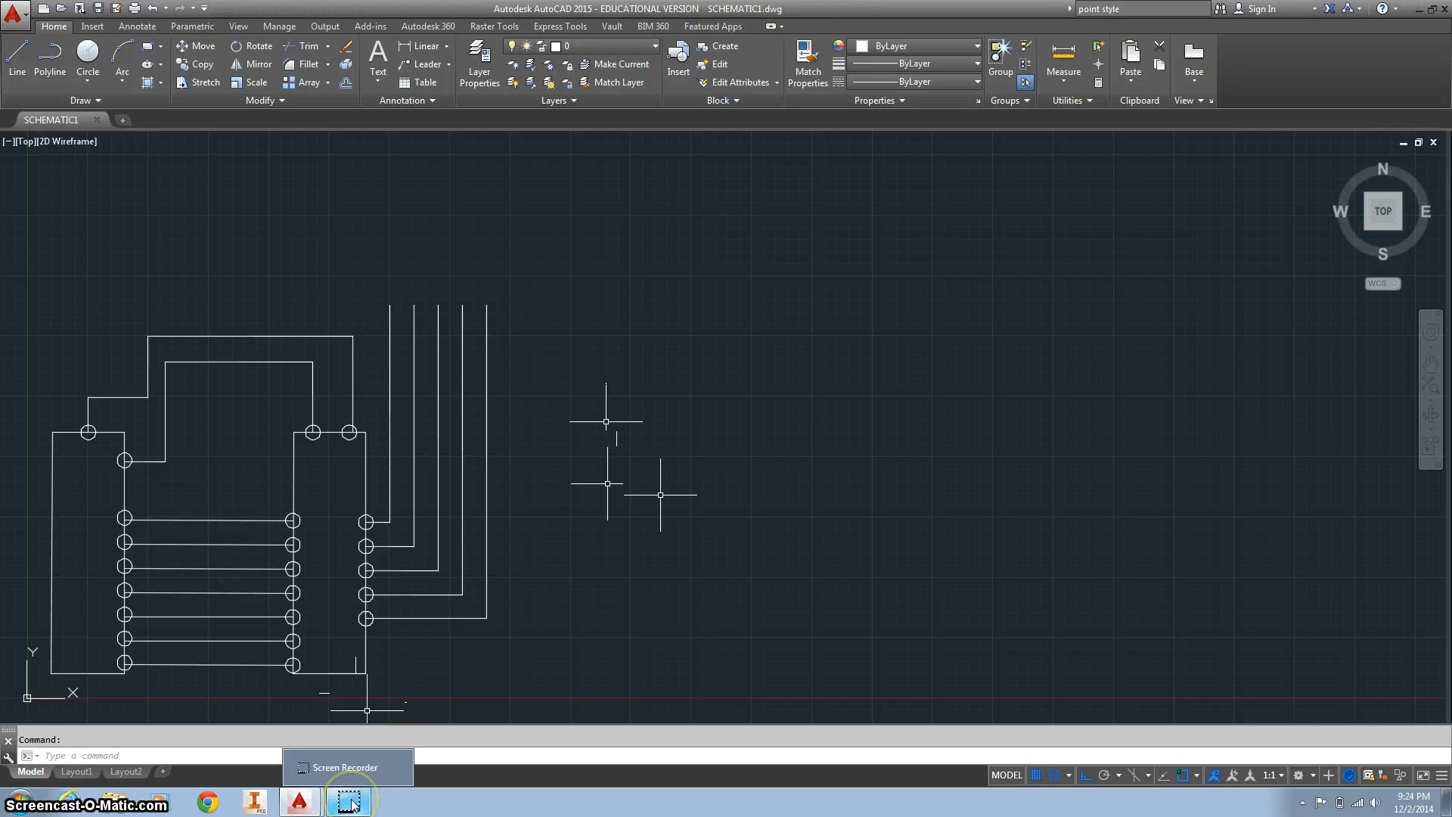
click(607, 483)
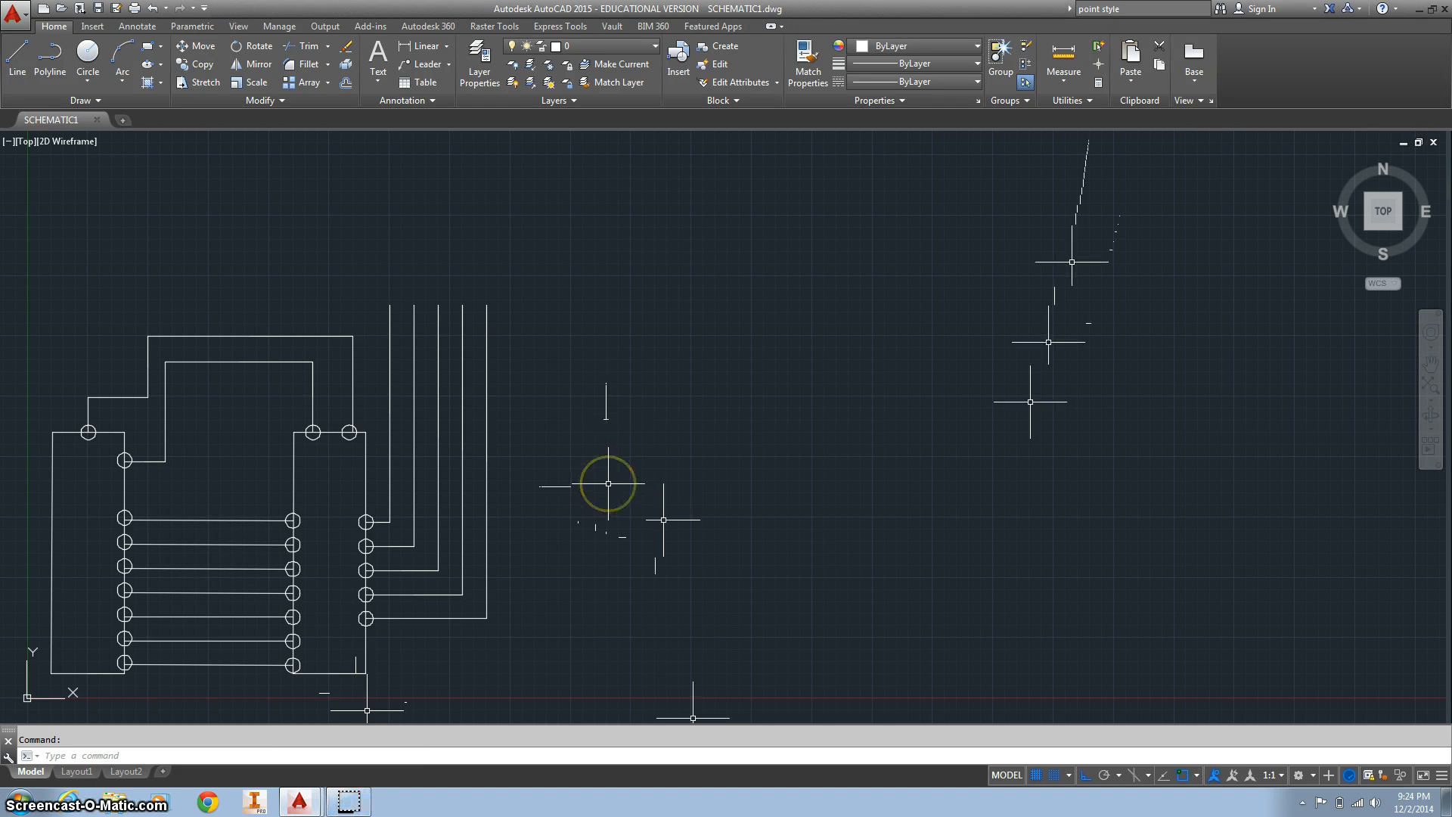
click(601, 482)
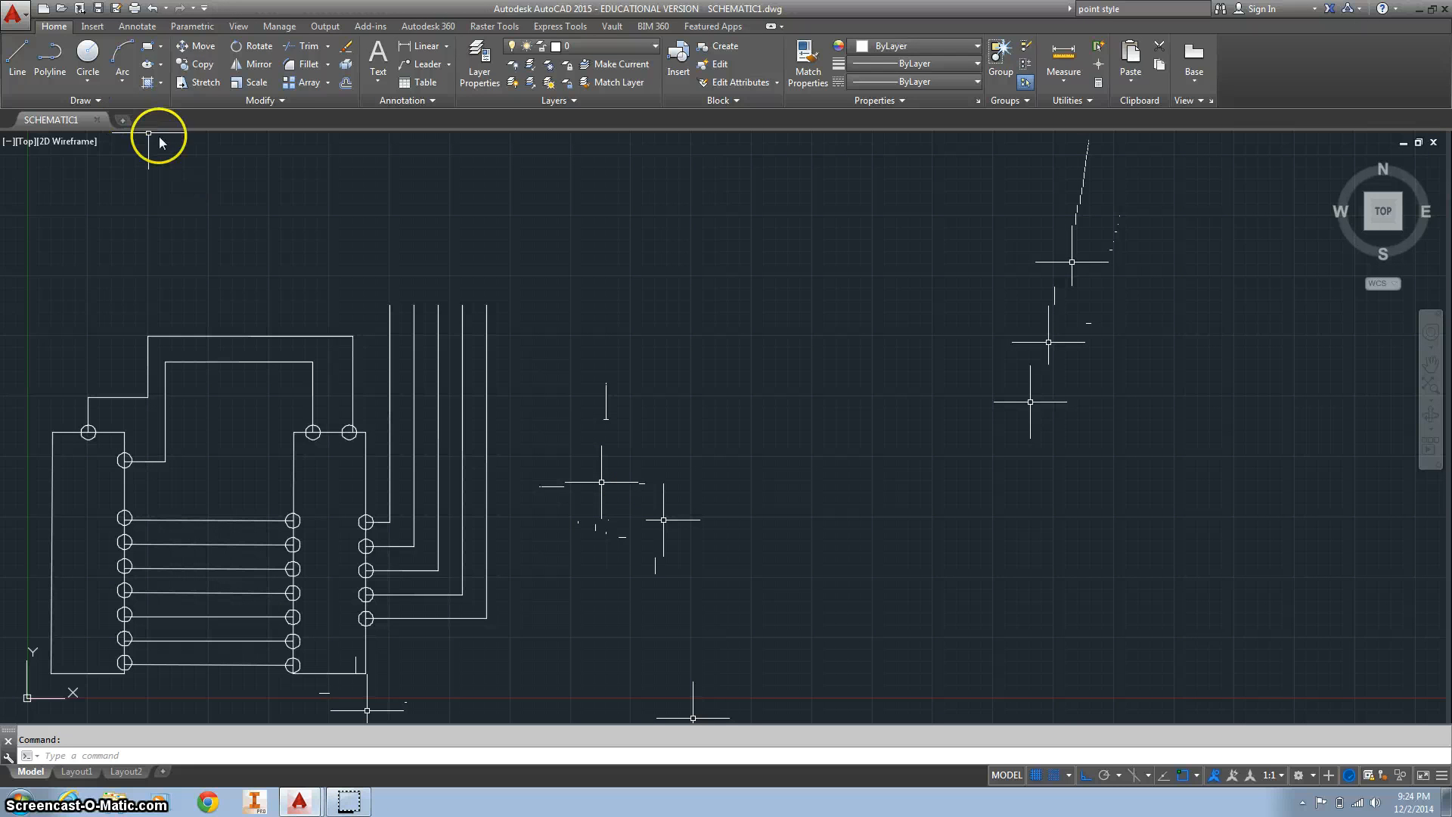
Step: Start a new blank drawing and set its model space limits from 0,0 to 20,20
click(120, 119)
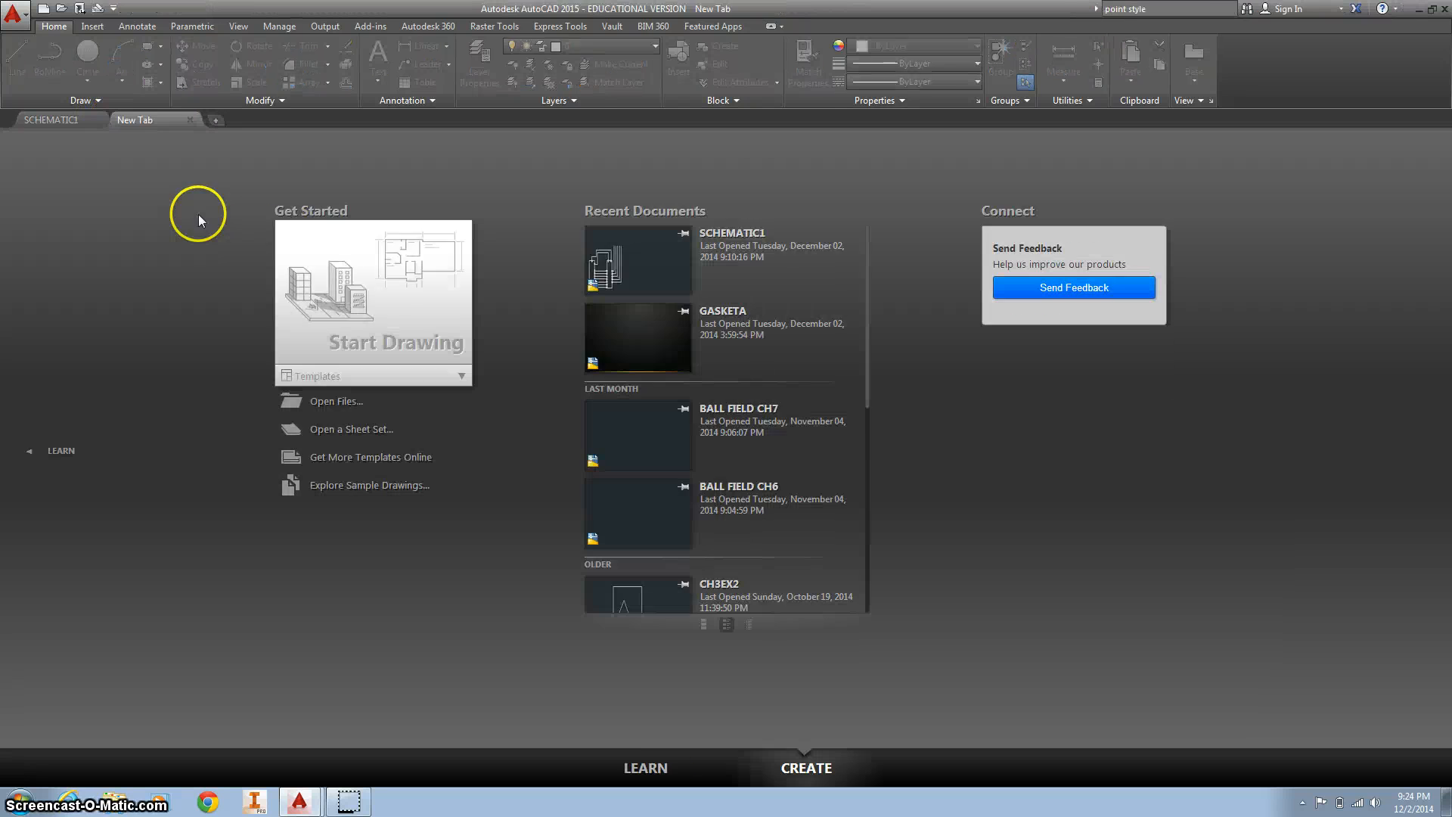
click(338, 287)
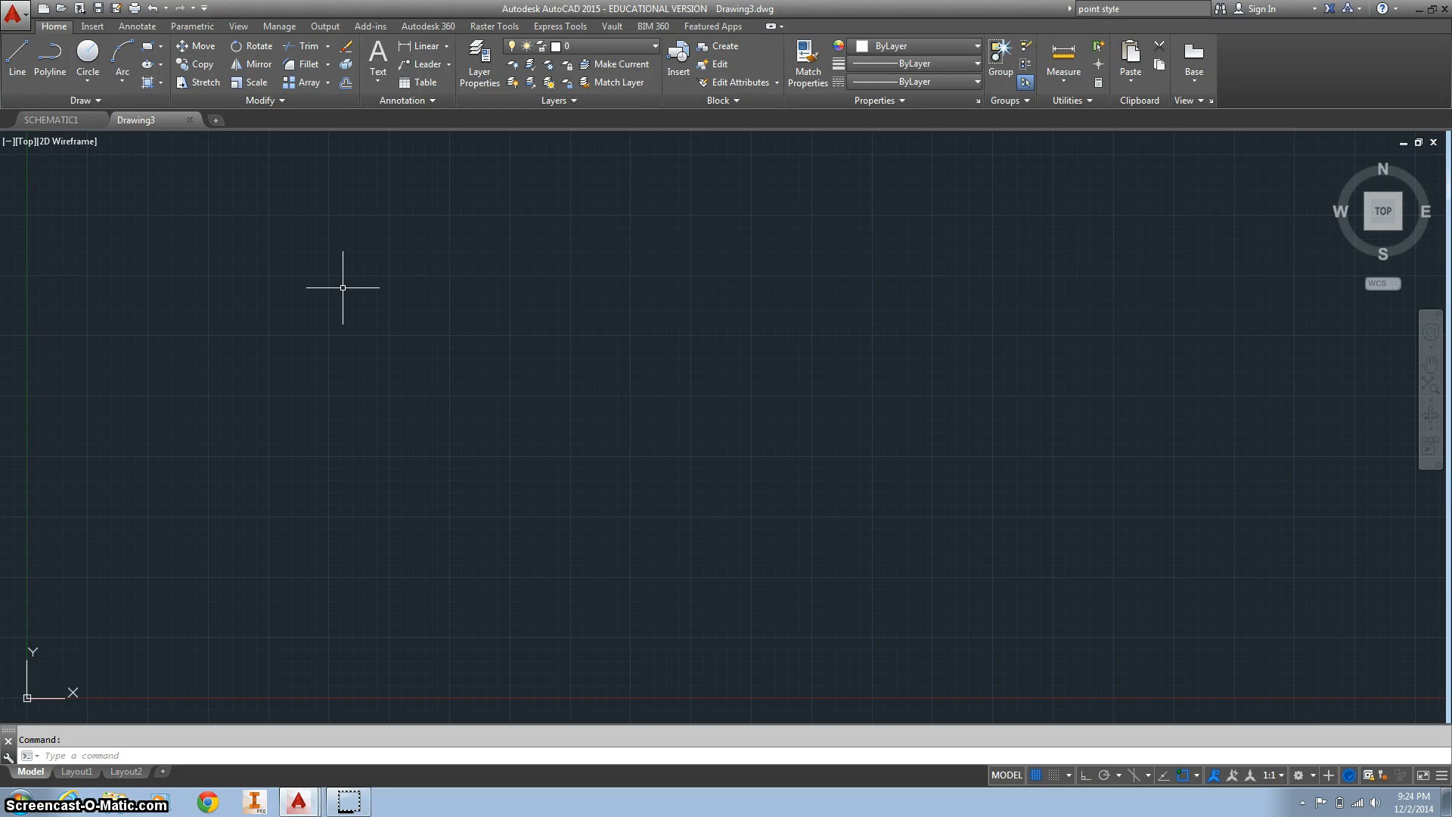
text(limits)
key(Return)
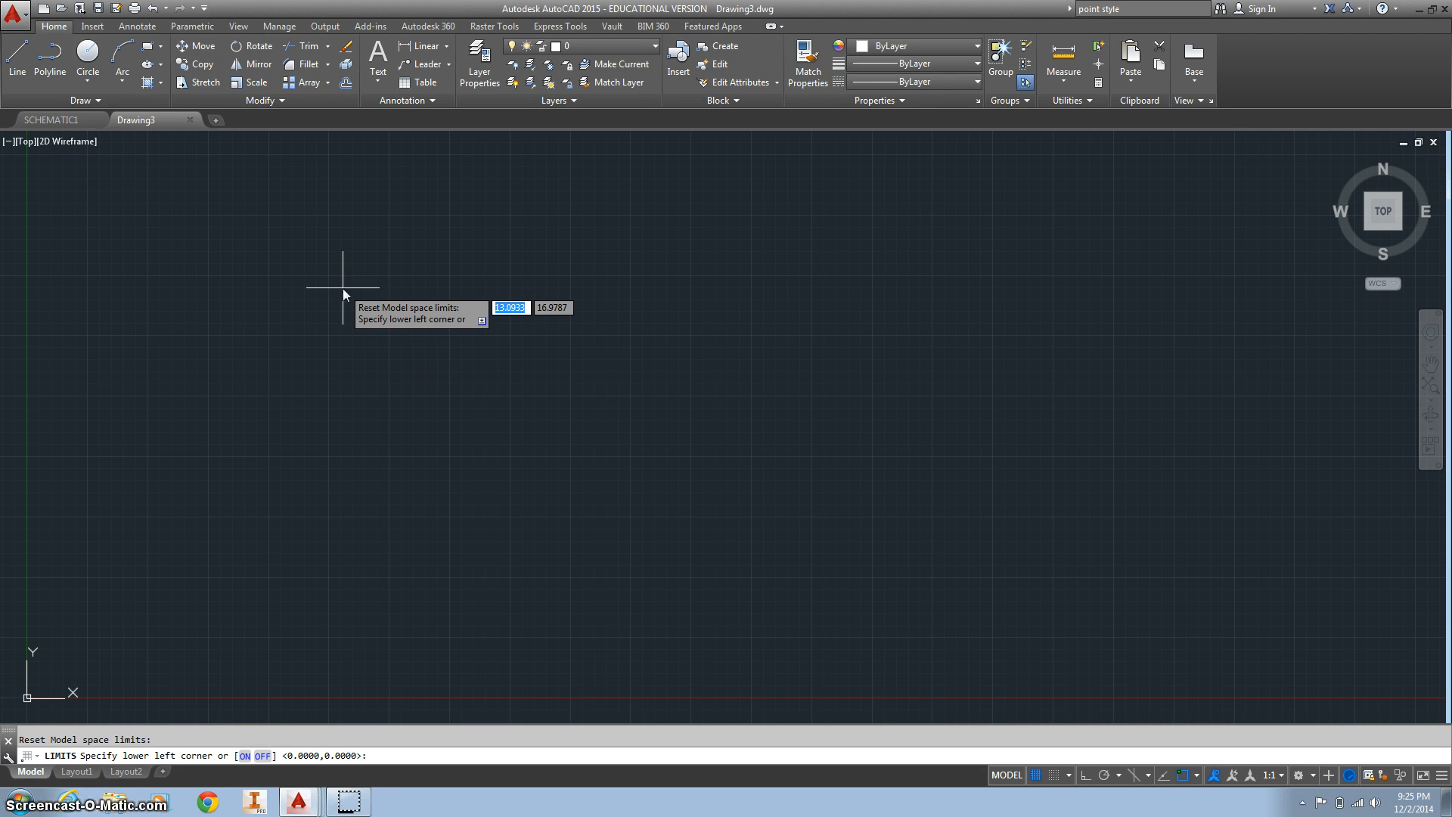
text(0,0)
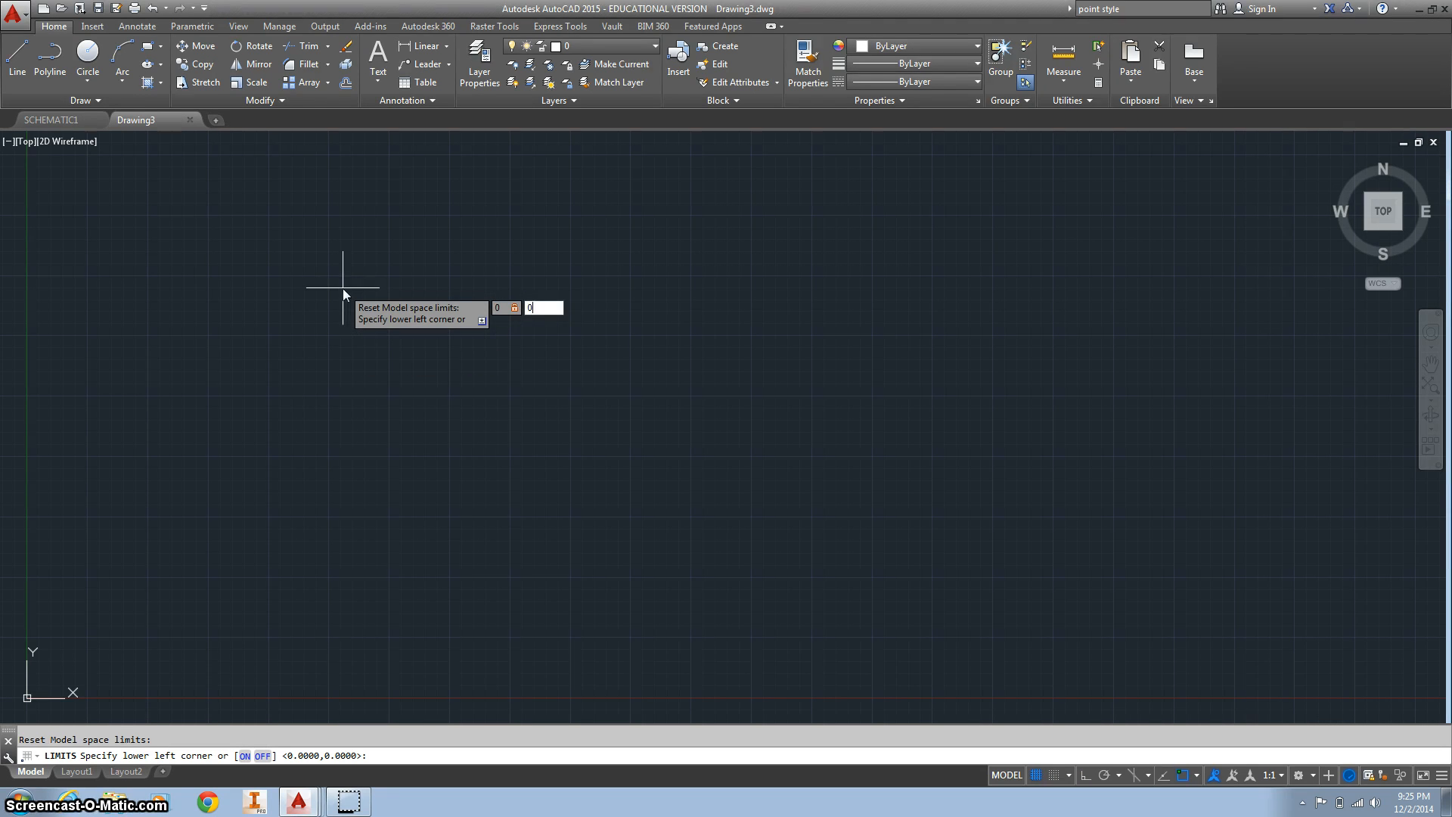
key(Return)
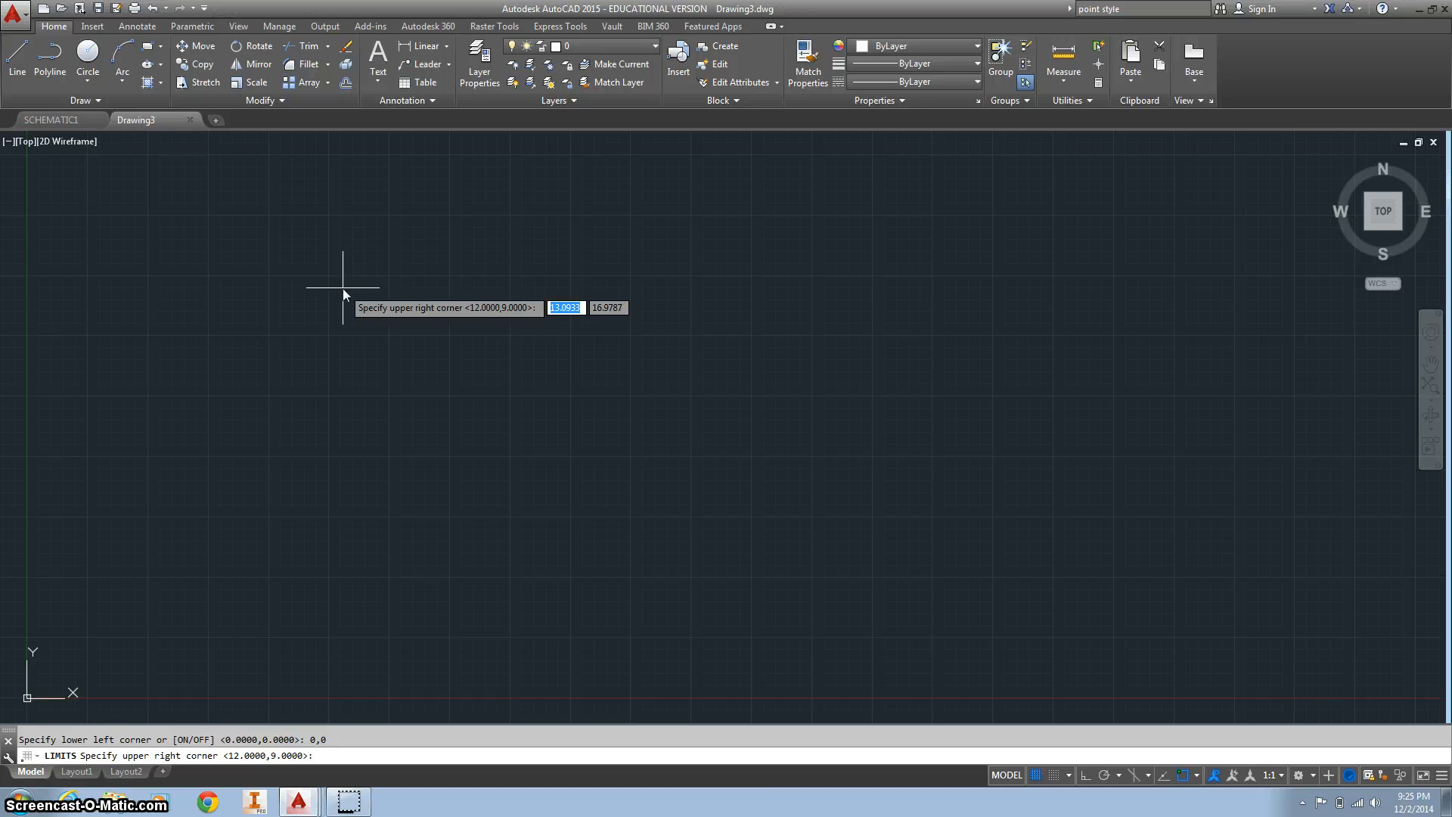
text(36,24)
key(Return)
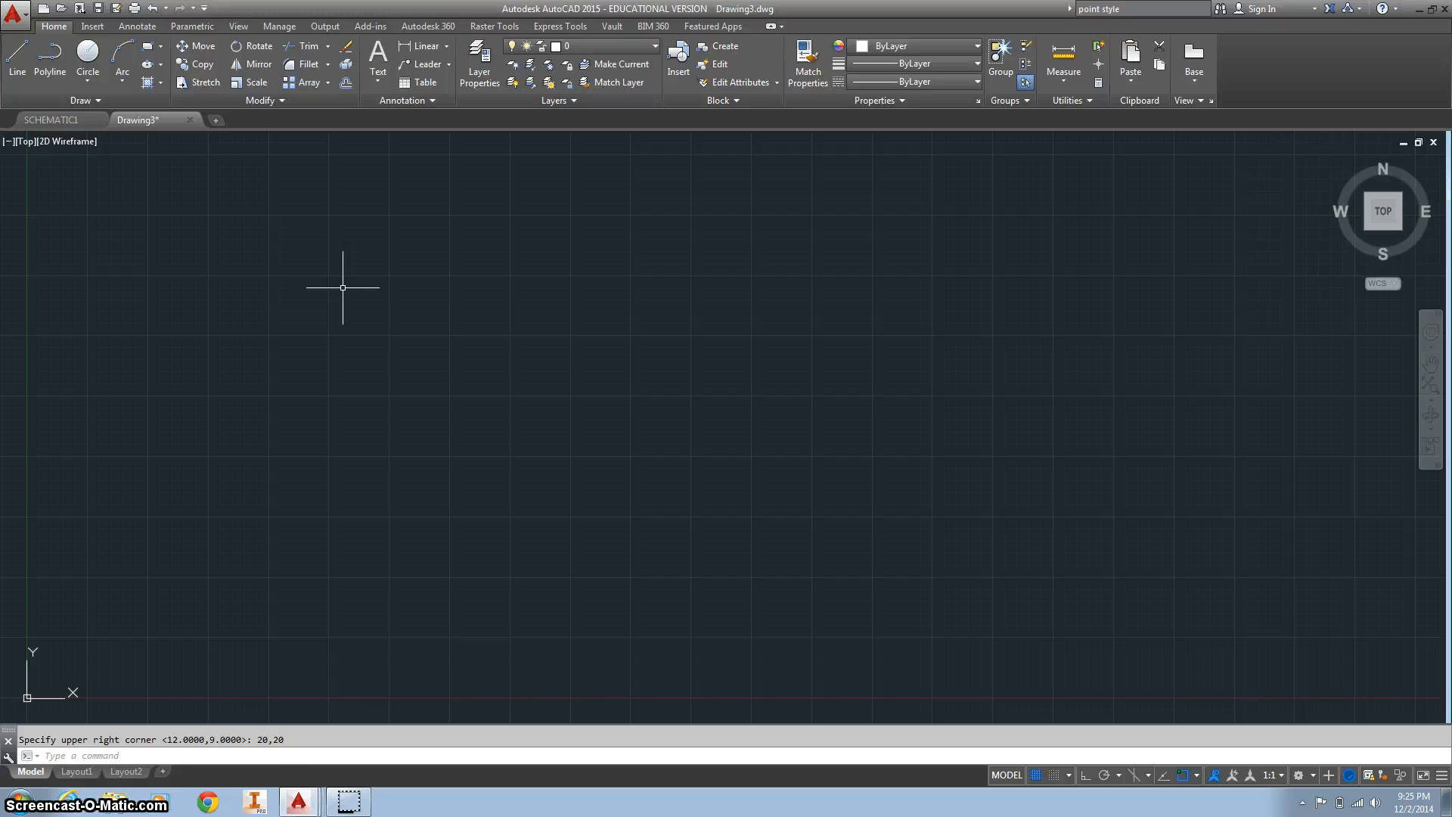
Step: Start a line at 1,1 and draw a vertical segment 10 units upward with Ortho on
text(line)
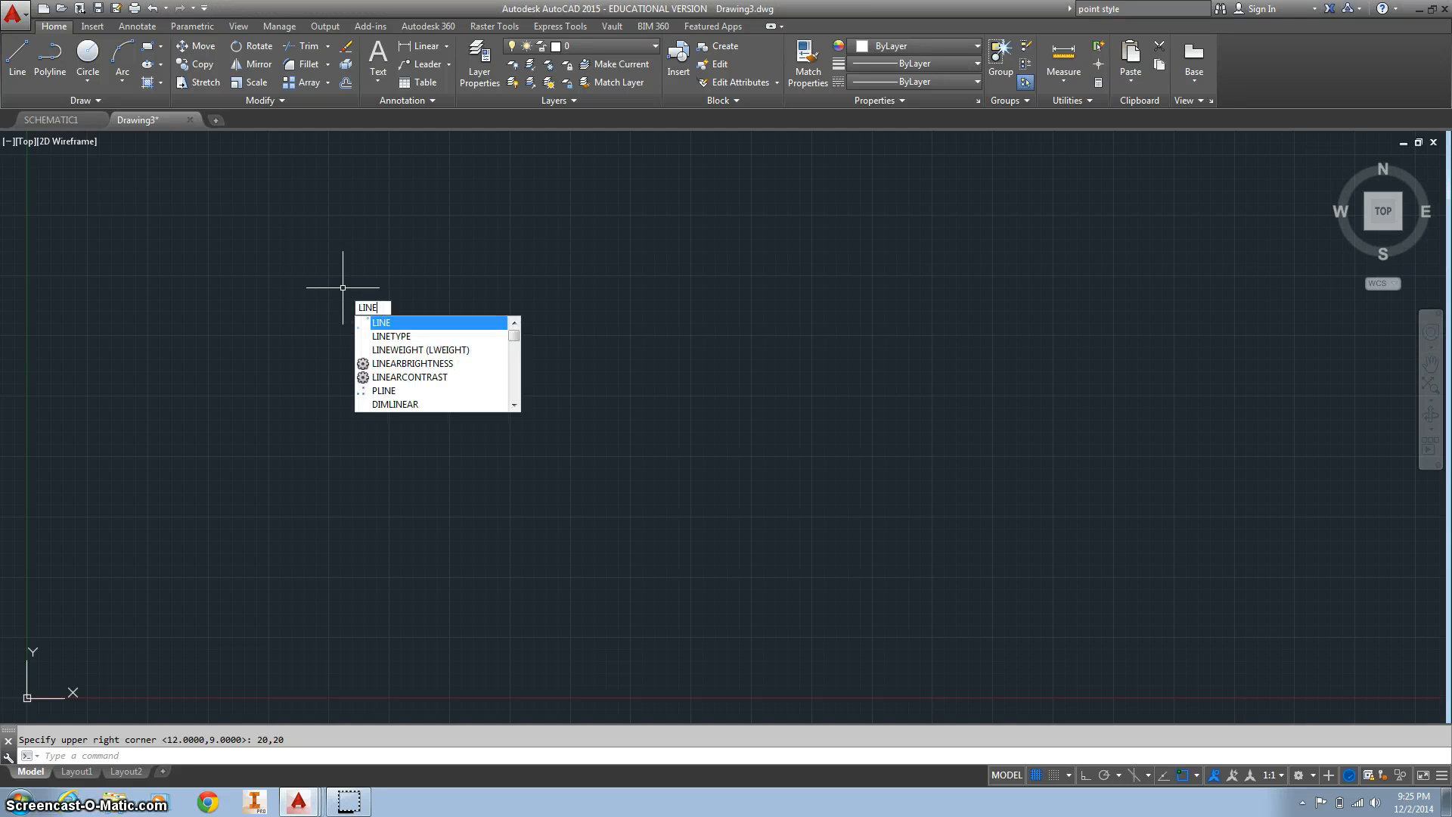
key(Return)
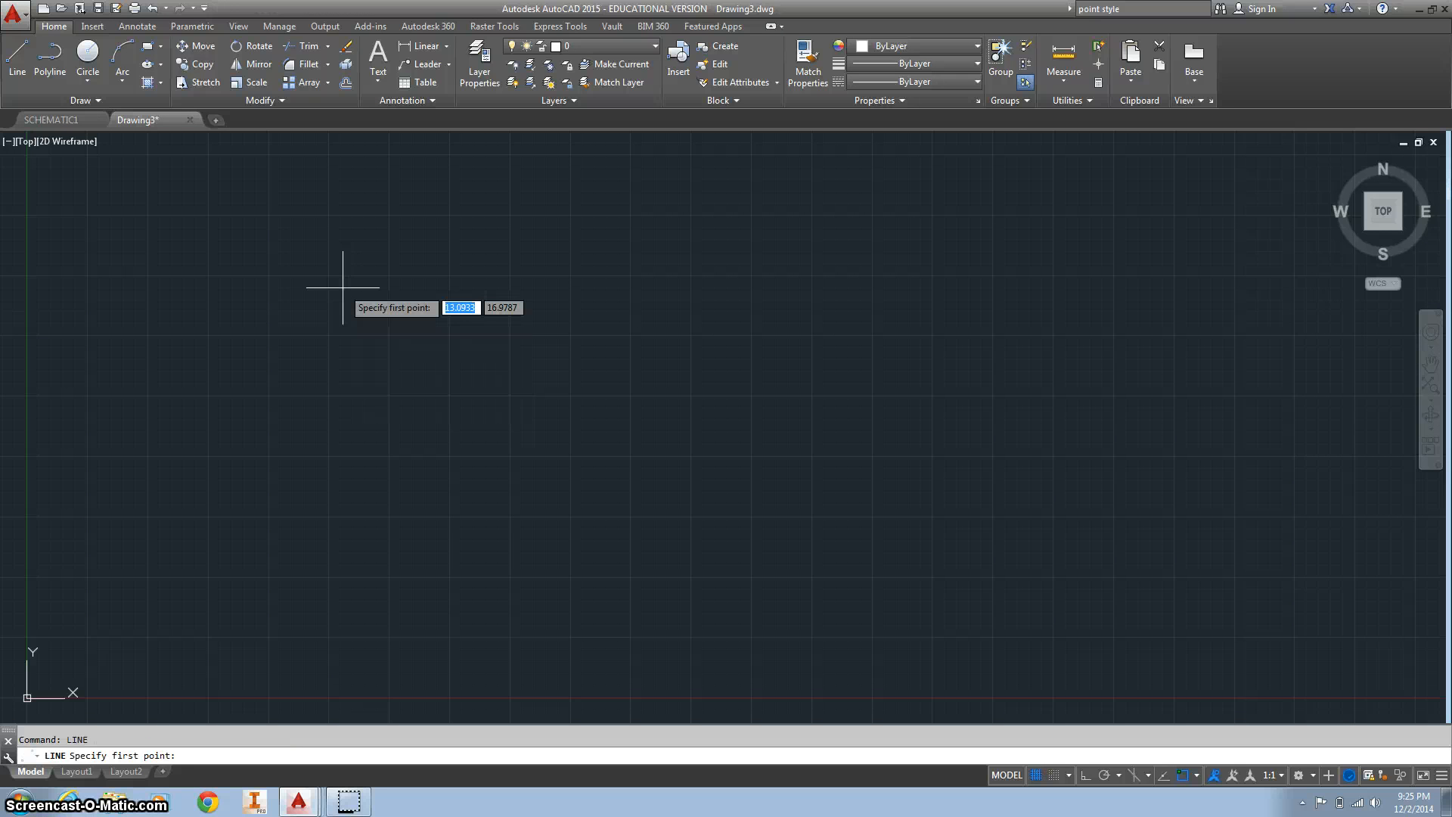
text(1,1)
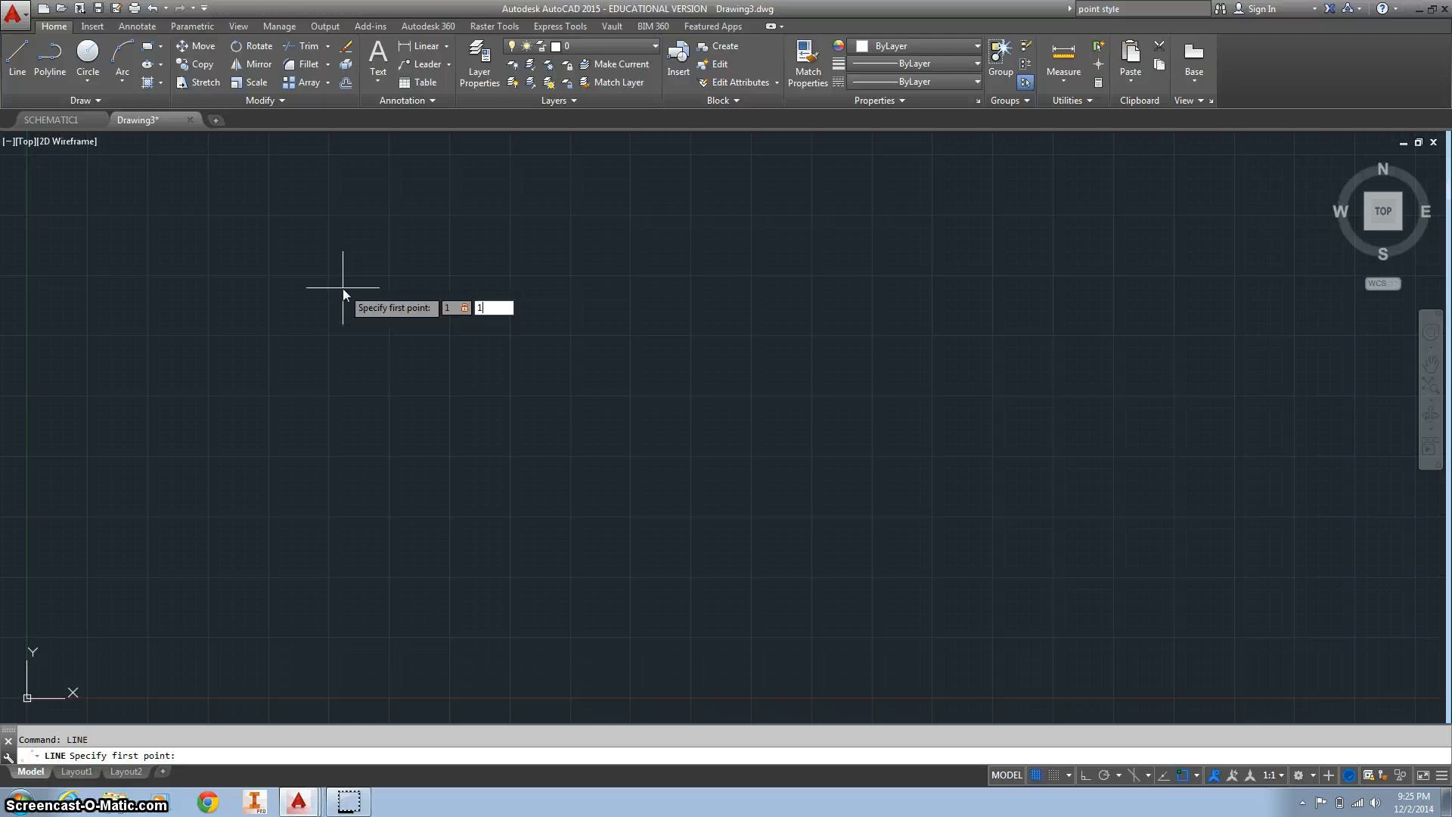
key(Return)
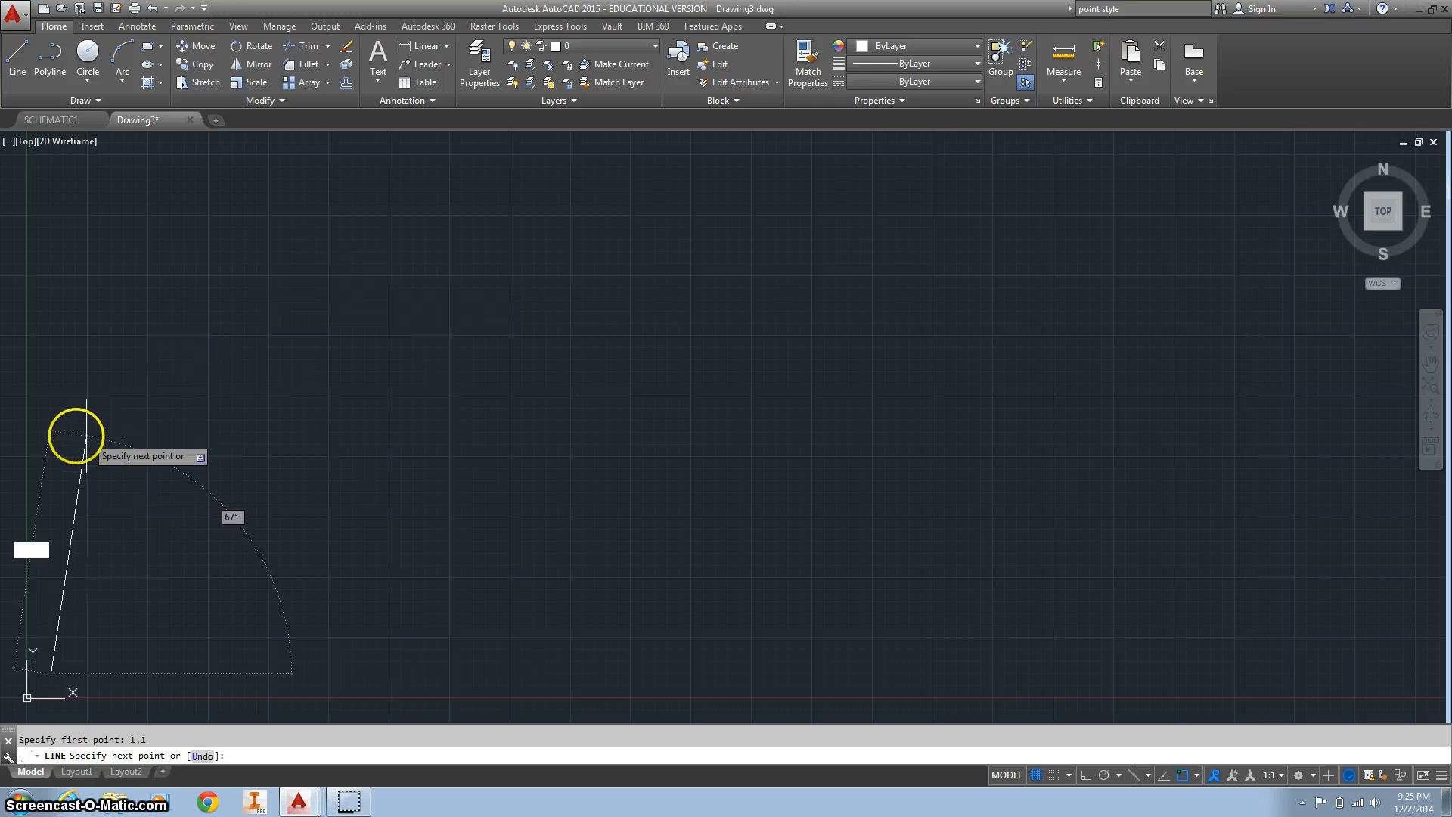
key(F8)
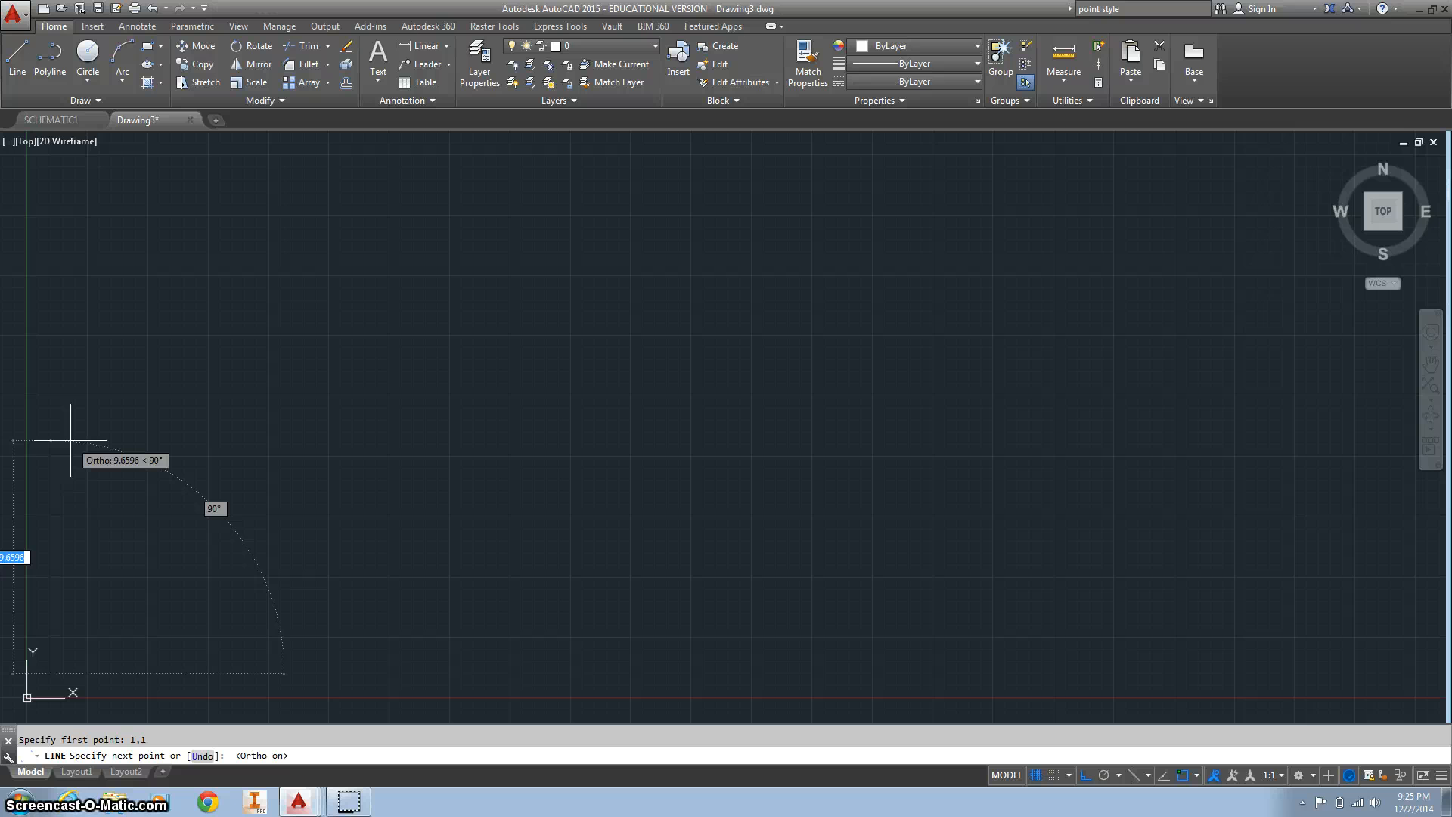
text(10)
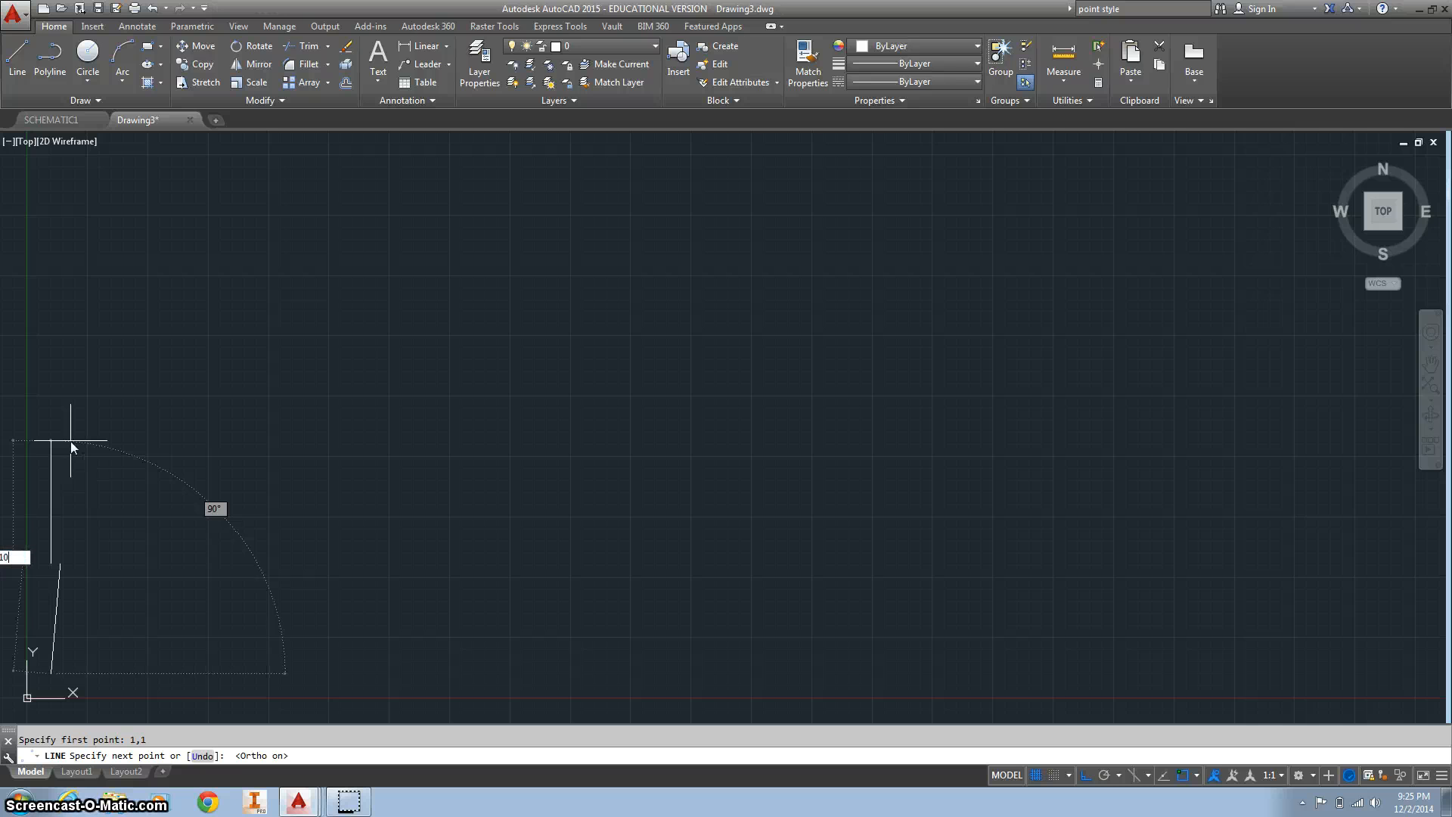
key(Tab)
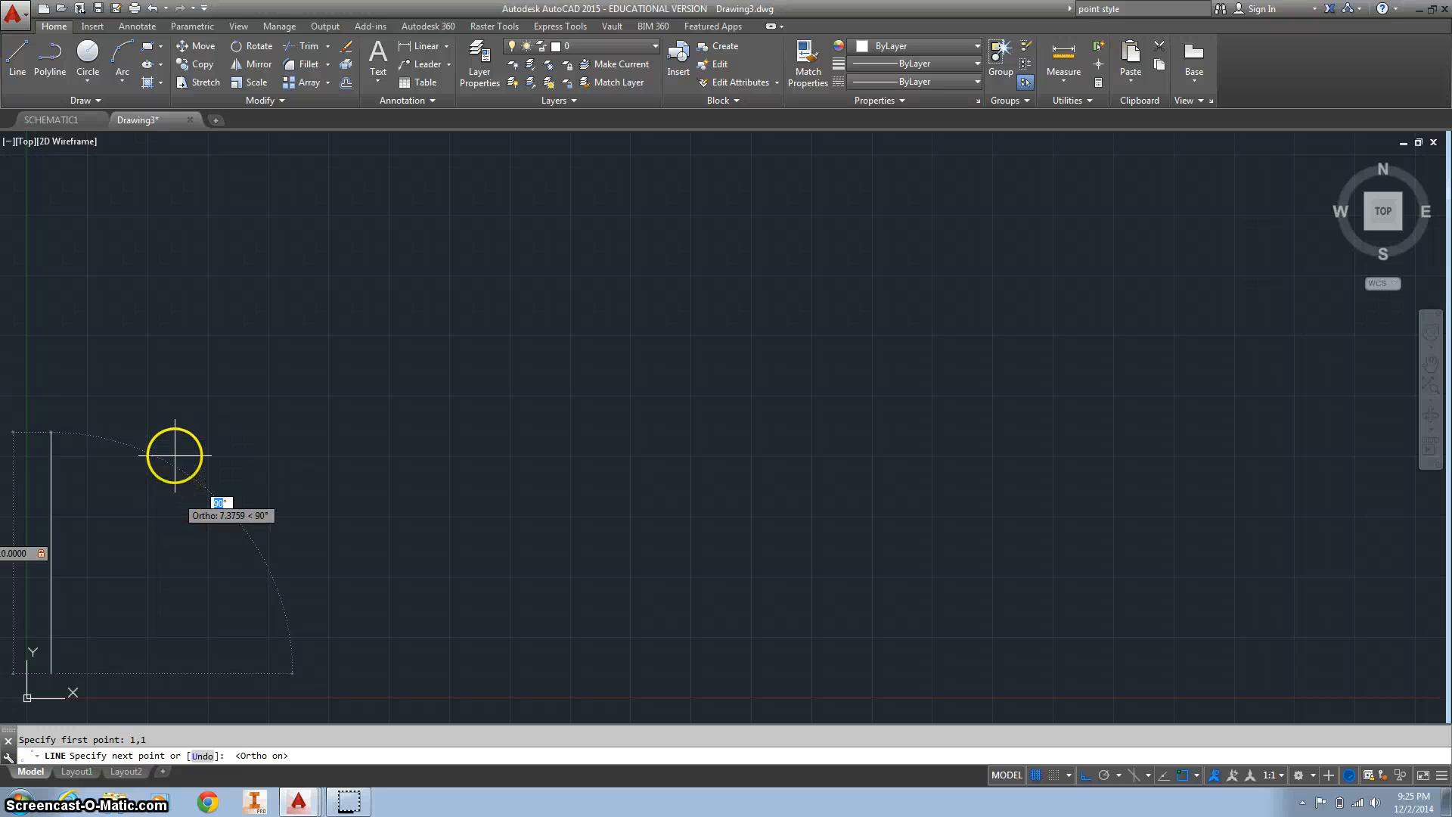
key(Return)
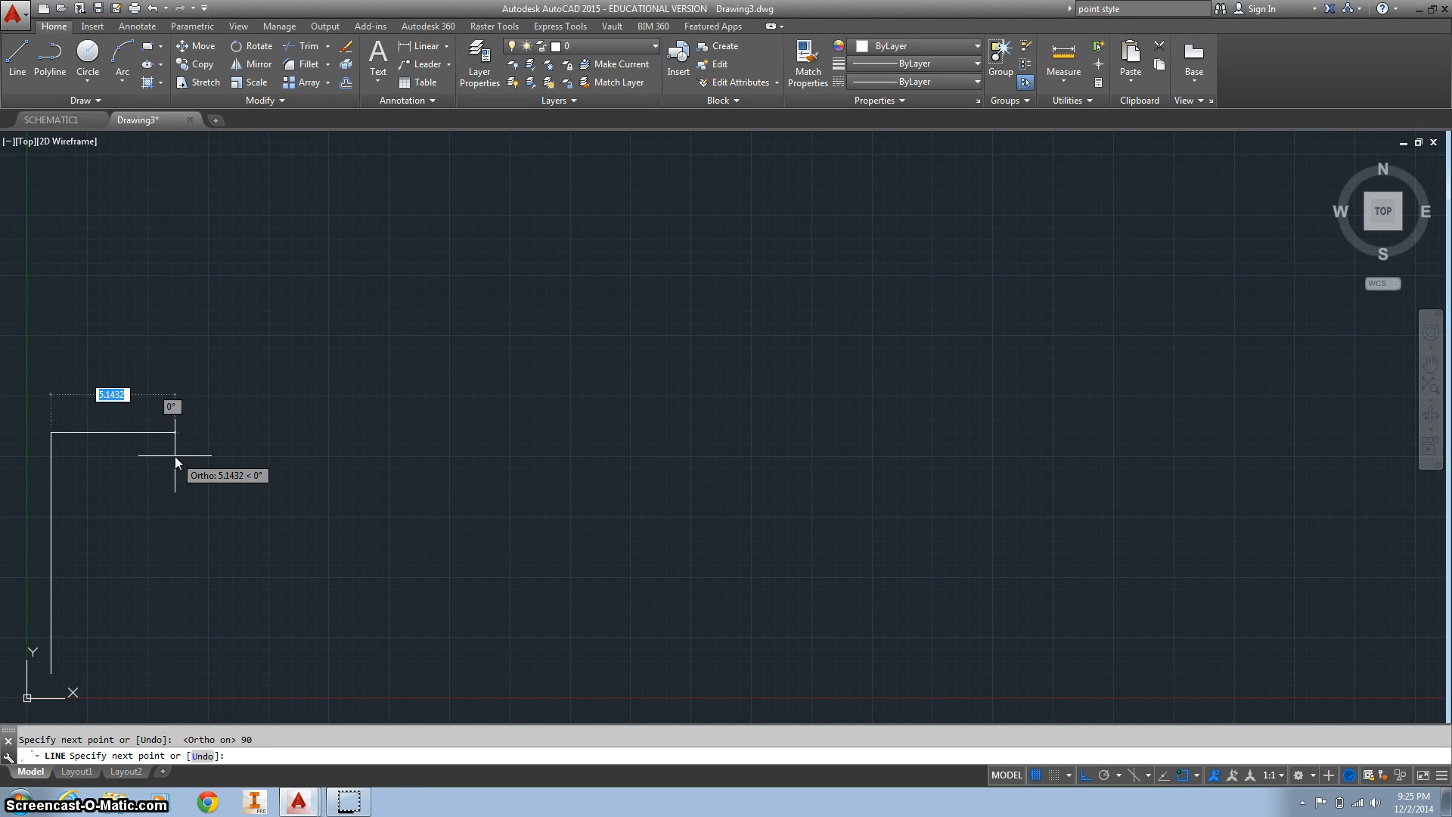
Step: Complete the rectangle with segments 3 units right and 10 units down, closing back at the starting point, and end the line
text(3)
key(Return)
click(73, 535)
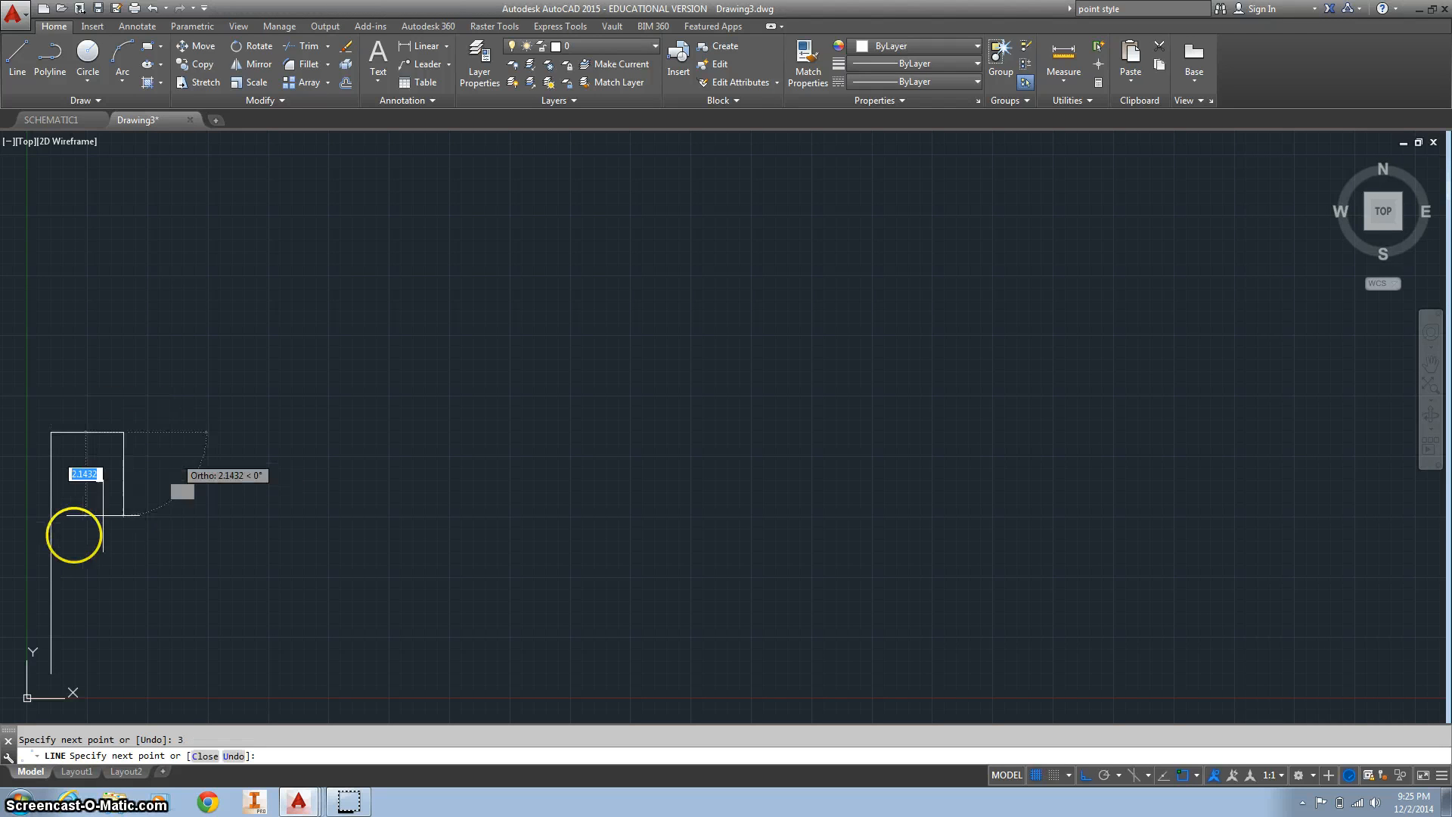
text(10)
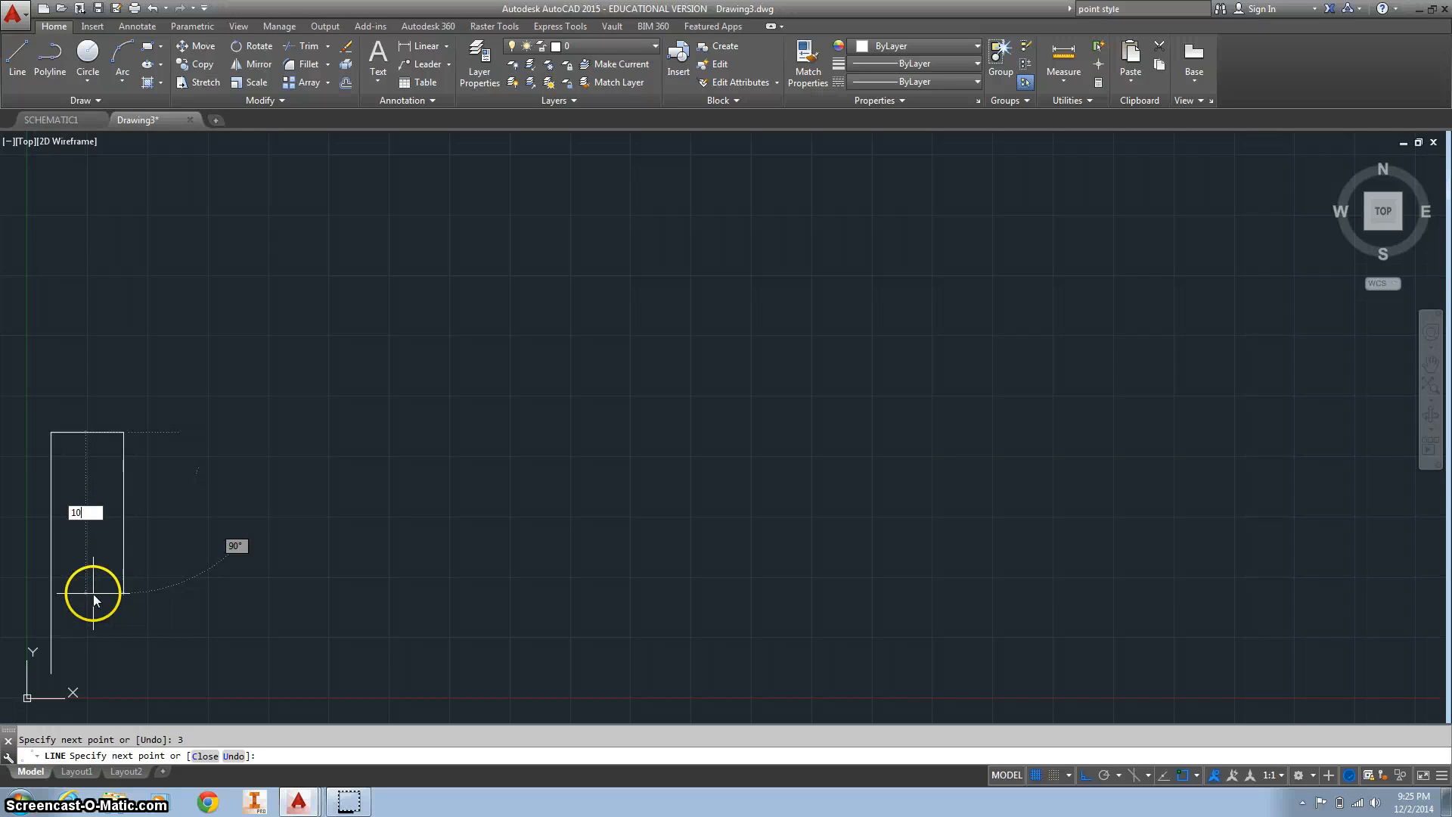
key(Return)
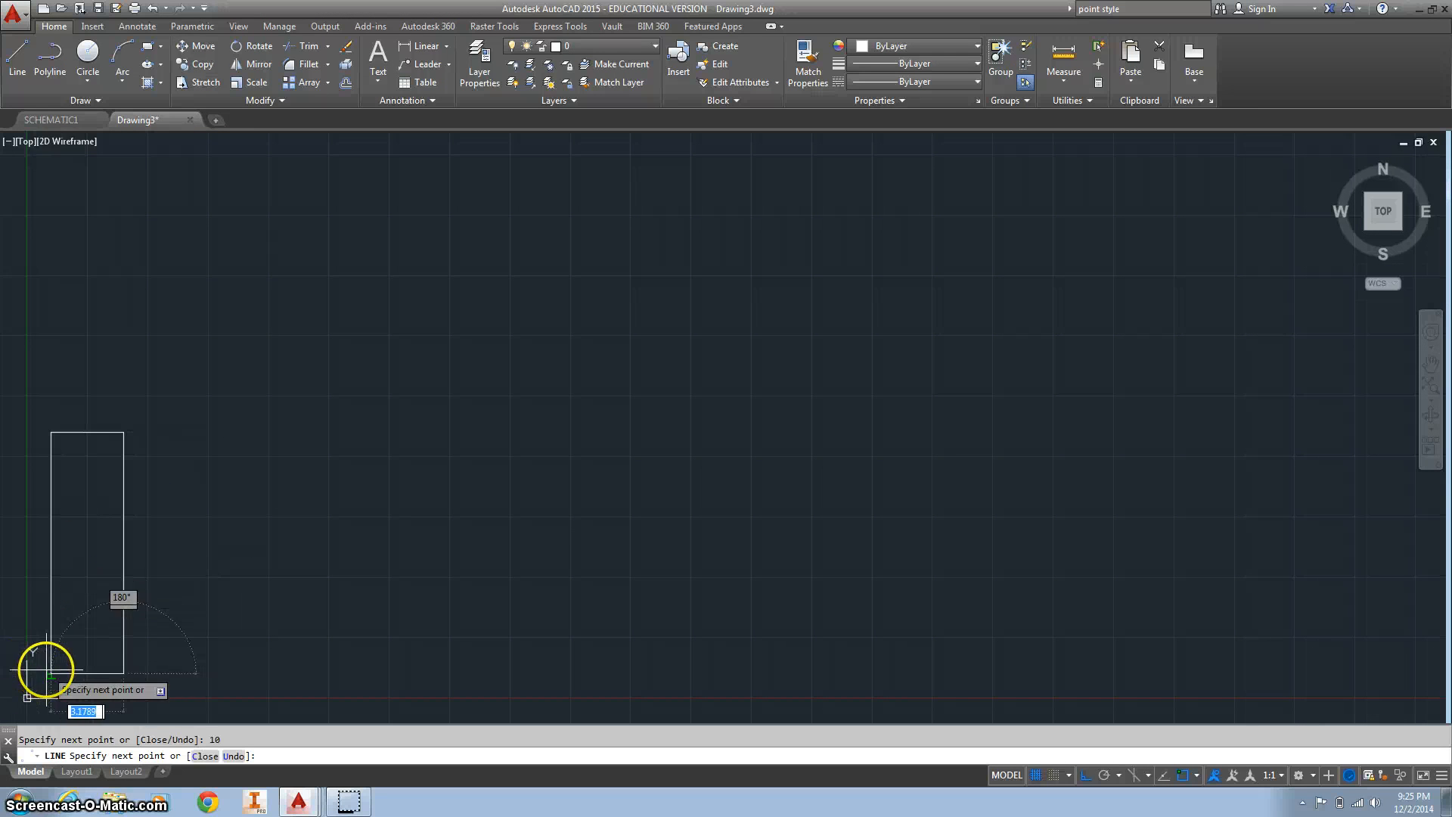
key(Escape)
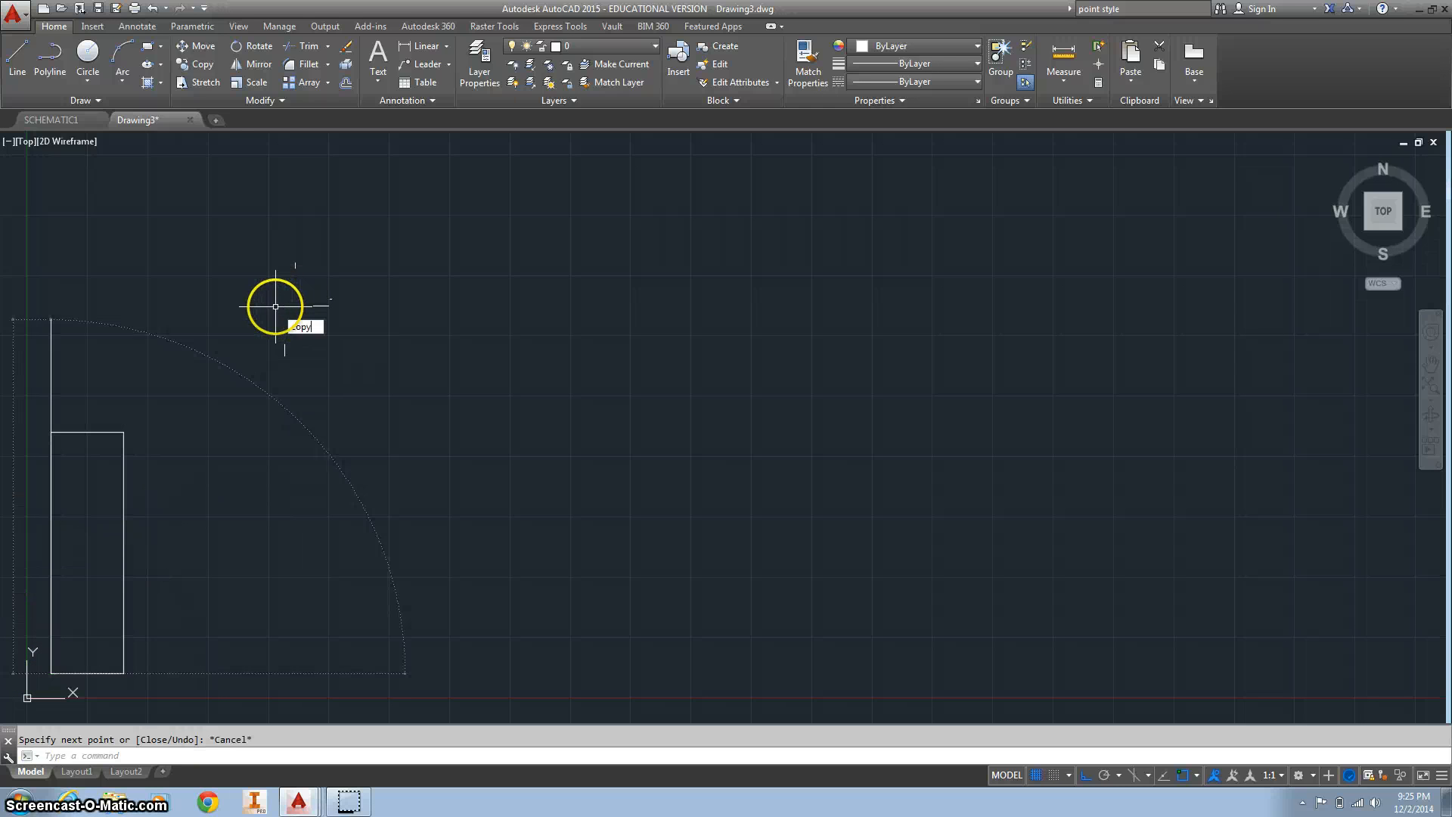
Step: Copy the whole rectangle 12 units to the right, using its lower-right corner as the base point
key(Return)
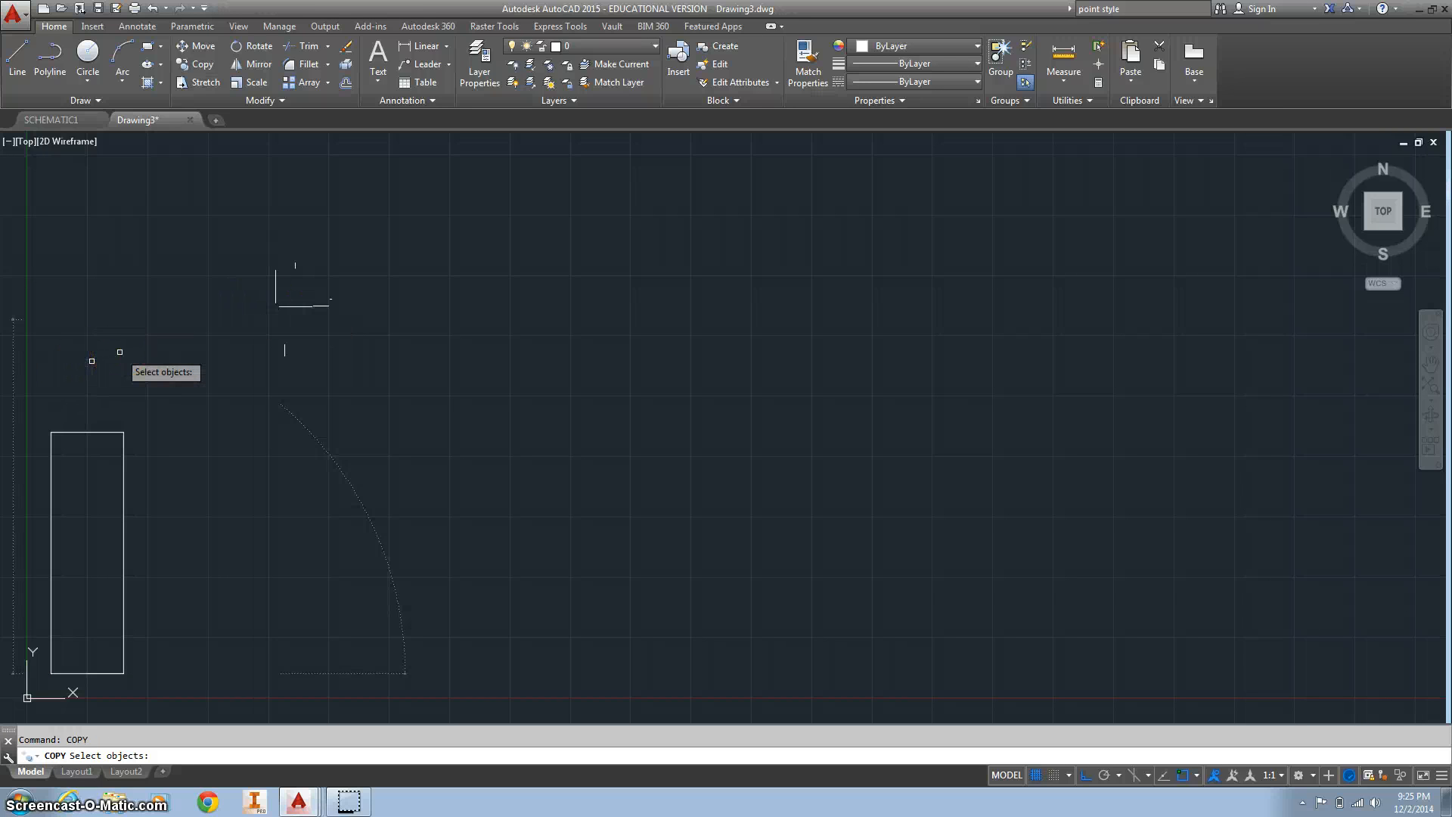
click(120, 352)
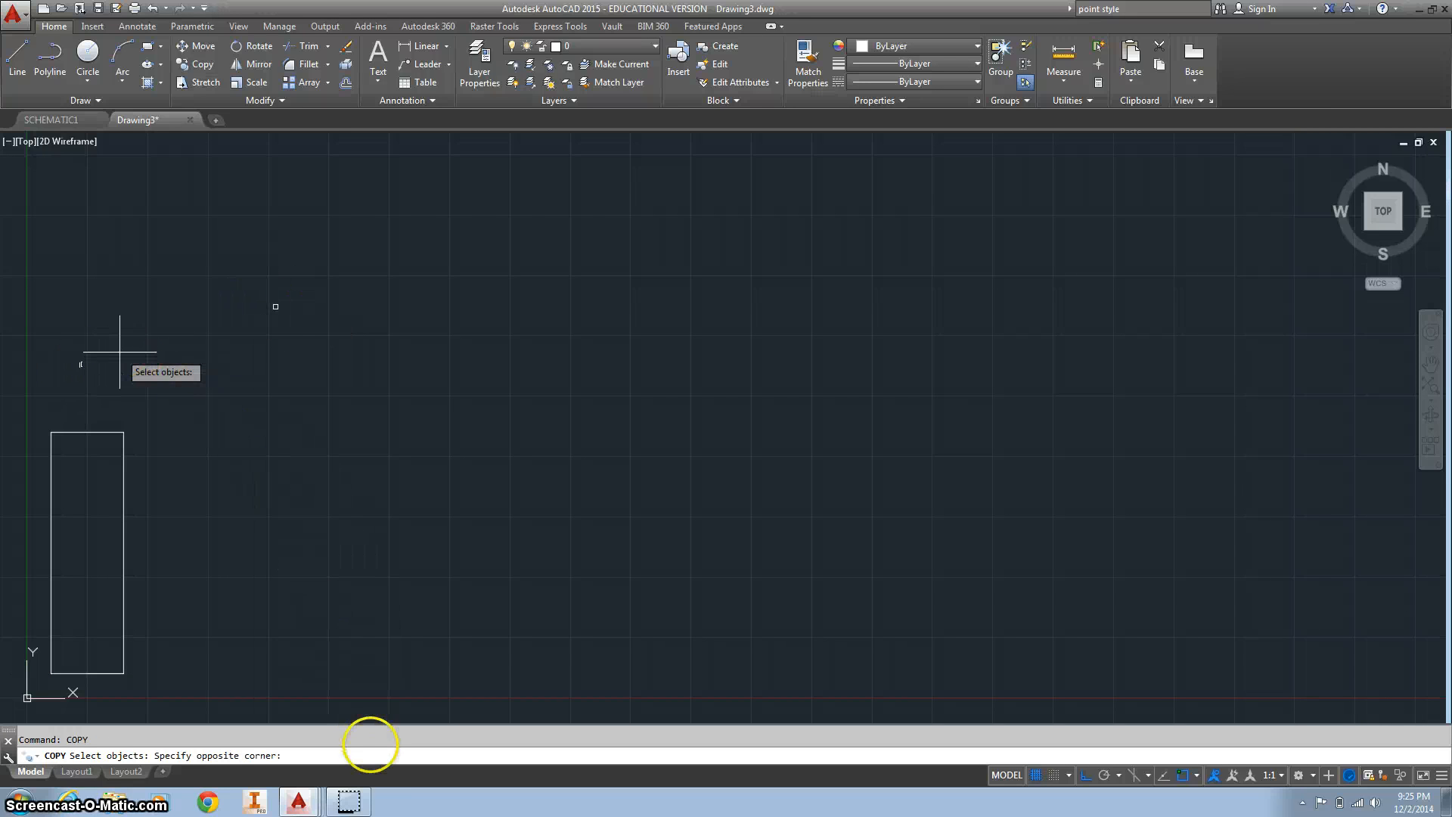
mouse_move(370, 745)
mouse_down()
mouse_move(378, 794)
mouse_move(114, 748)
mouse_move(7, 681)
mouse_move(21, 424)
mouse_move(56, 313)
mouse_up()
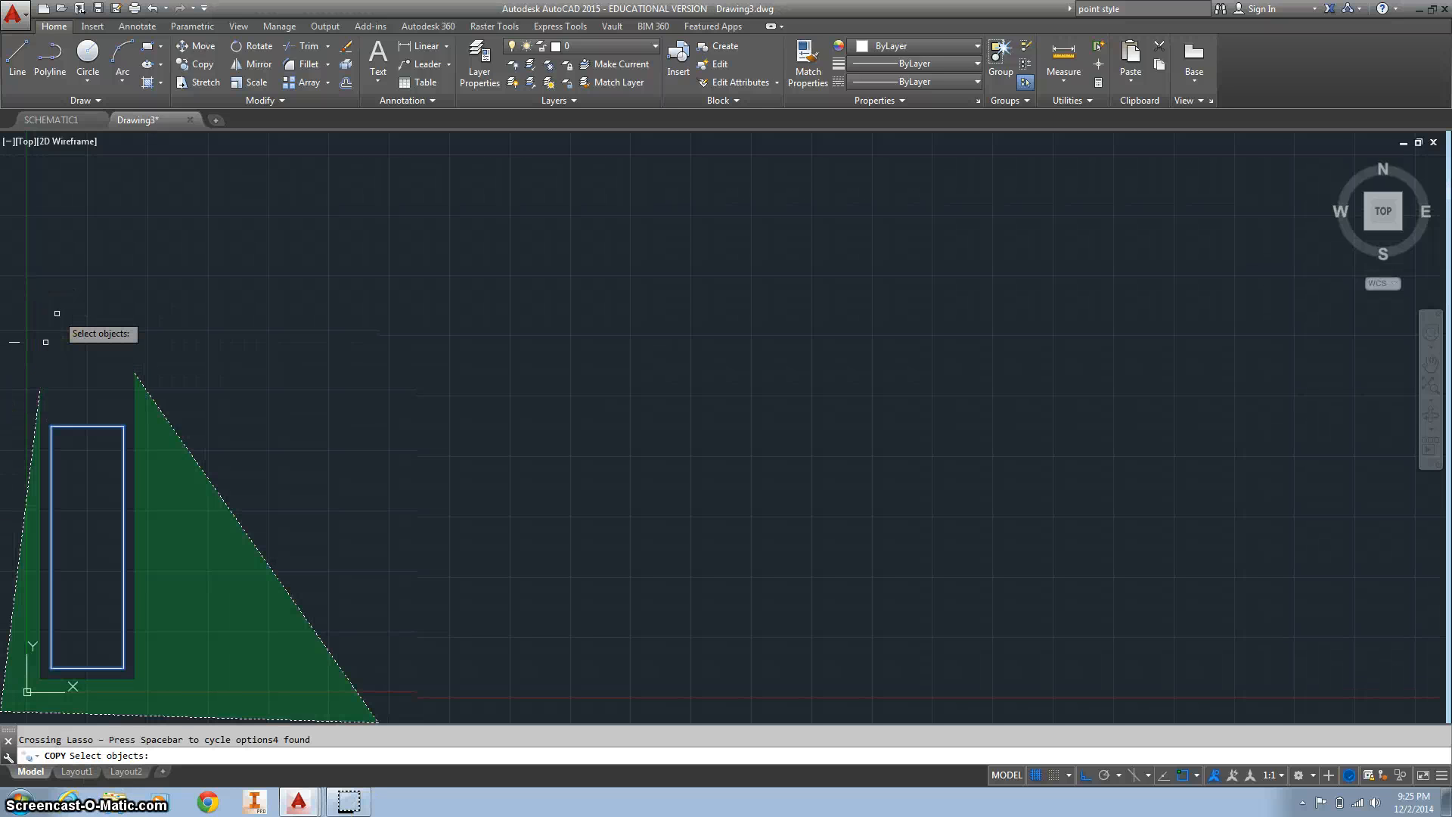
key(Return)
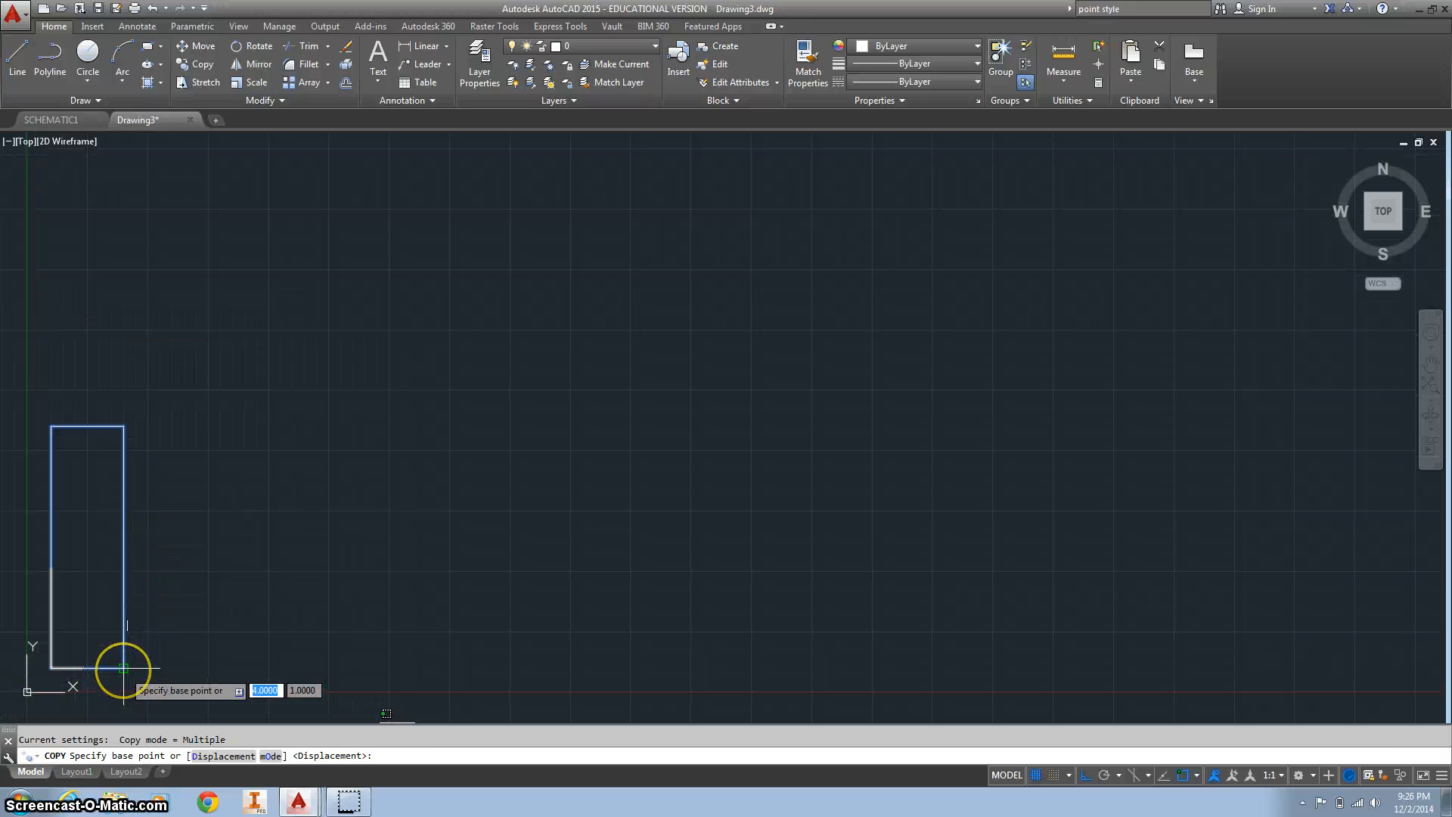
click(123, 668)
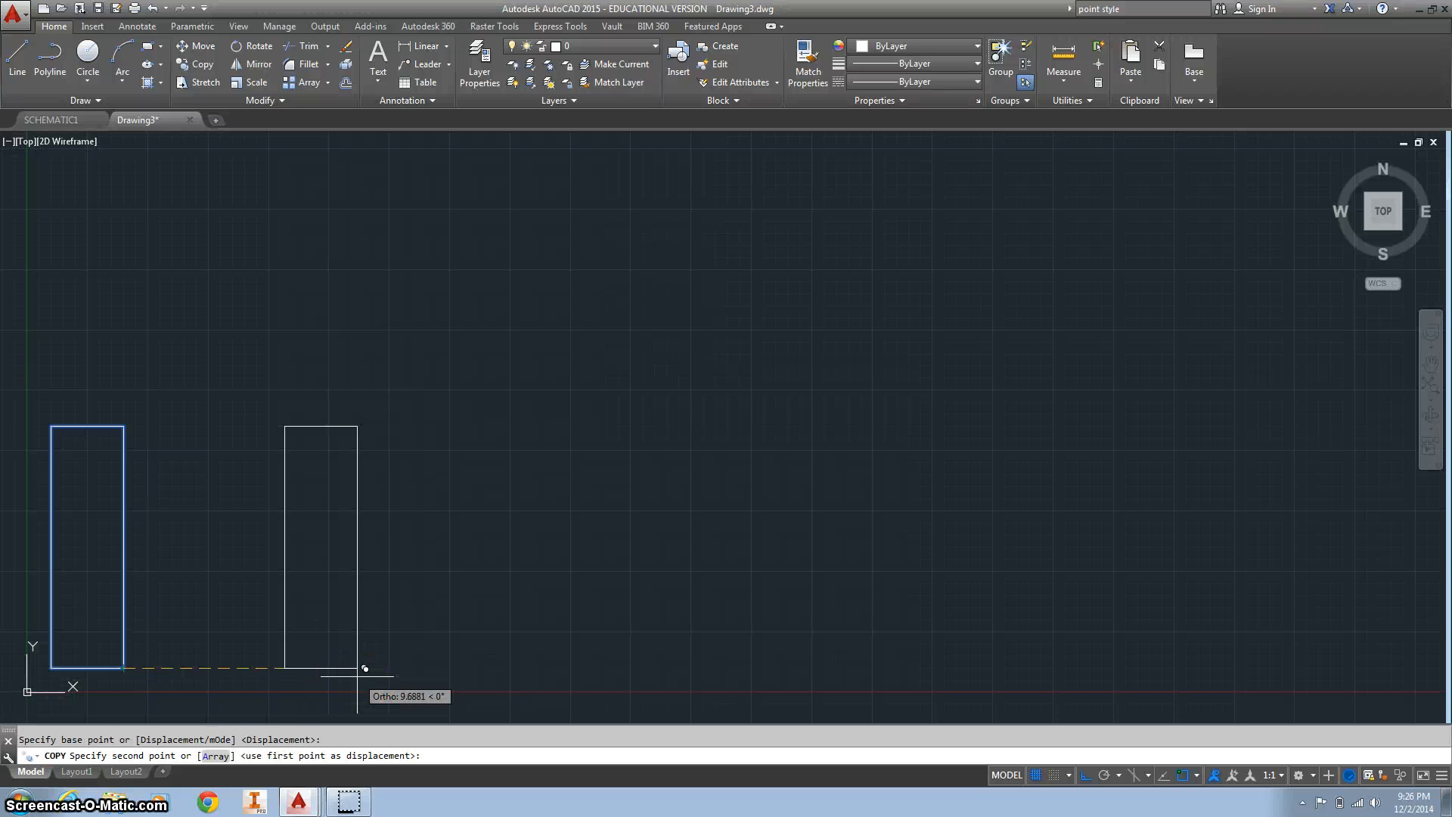
text(12)
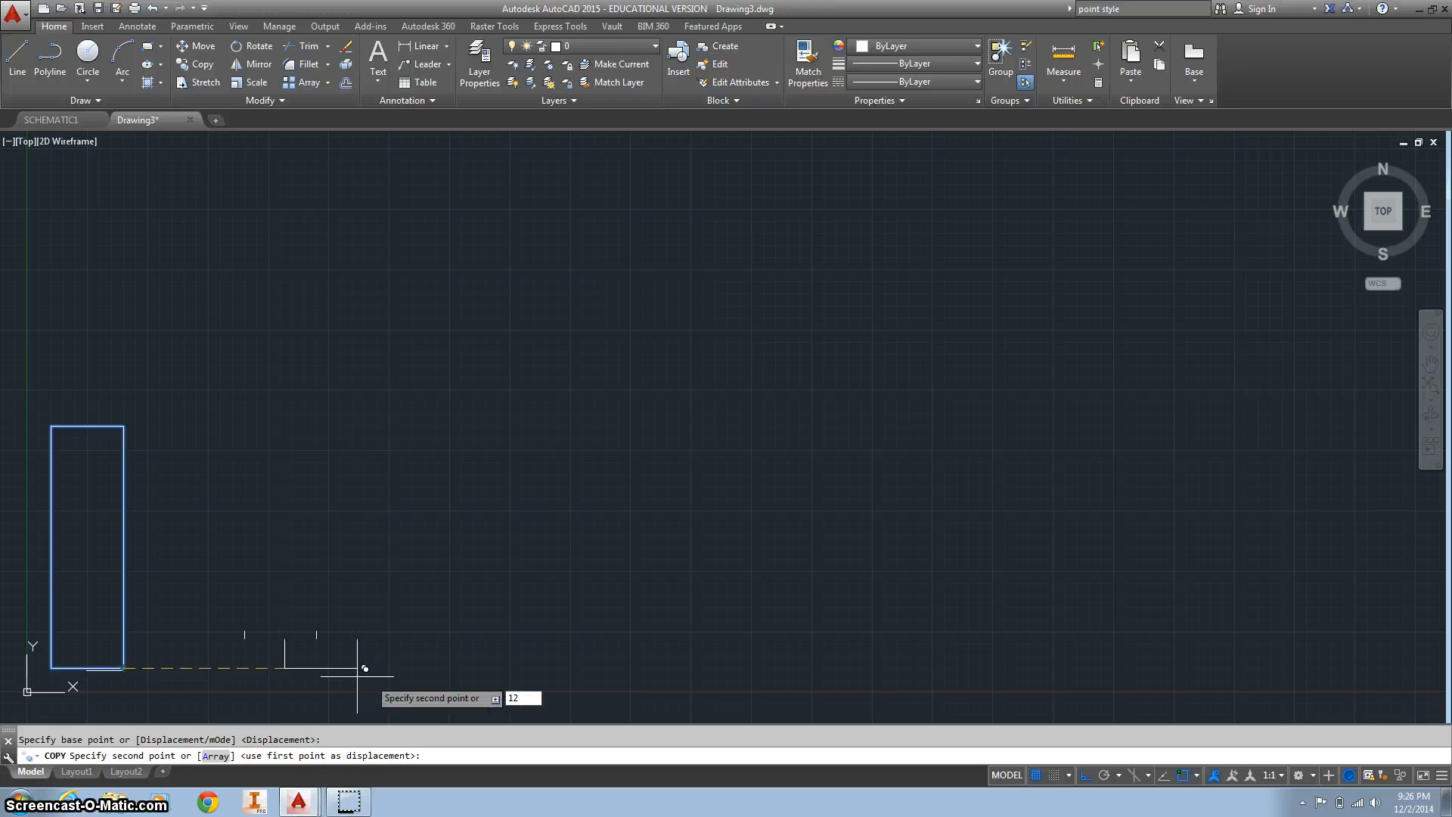
key(Return)
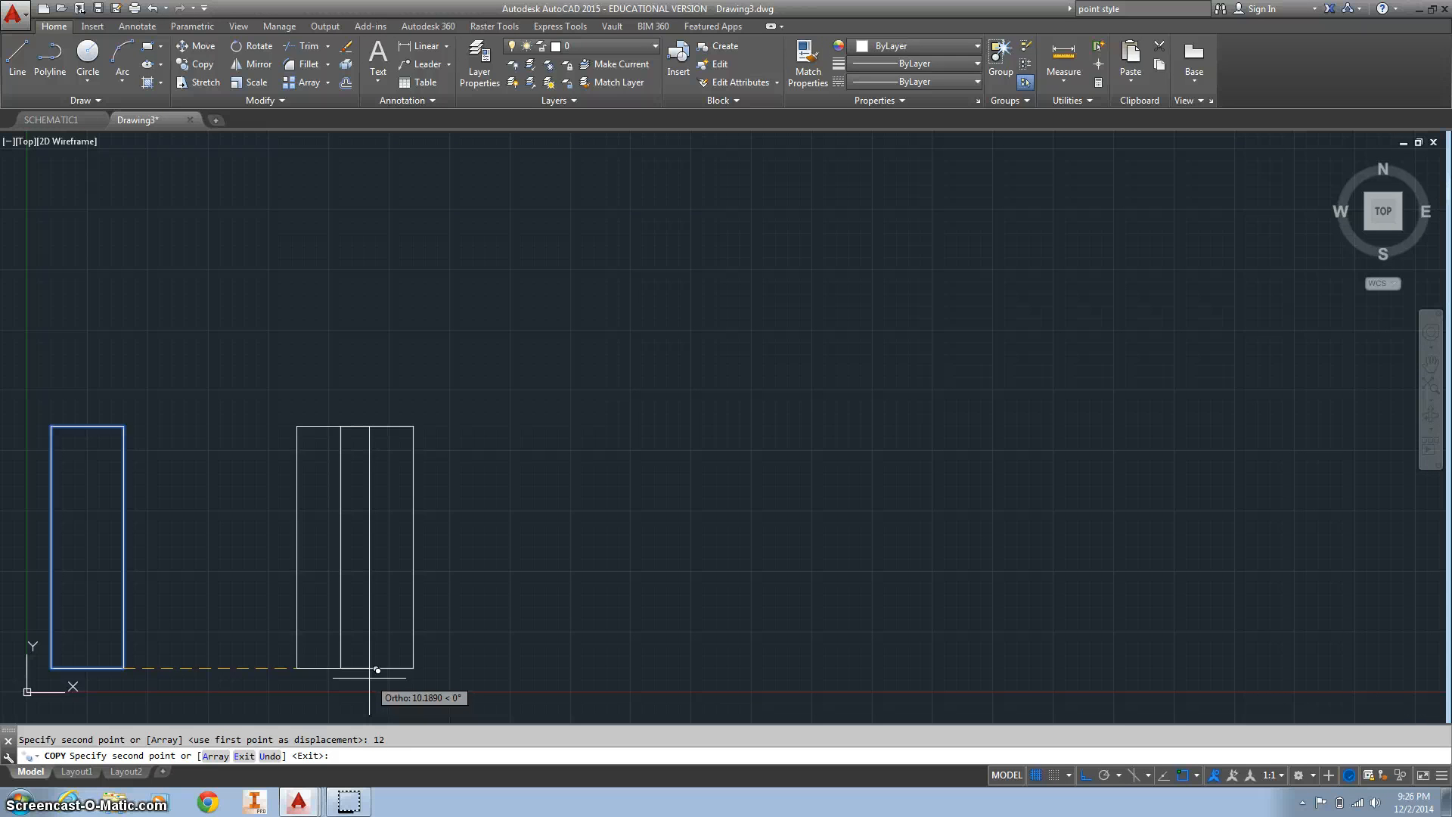
key(Escape)
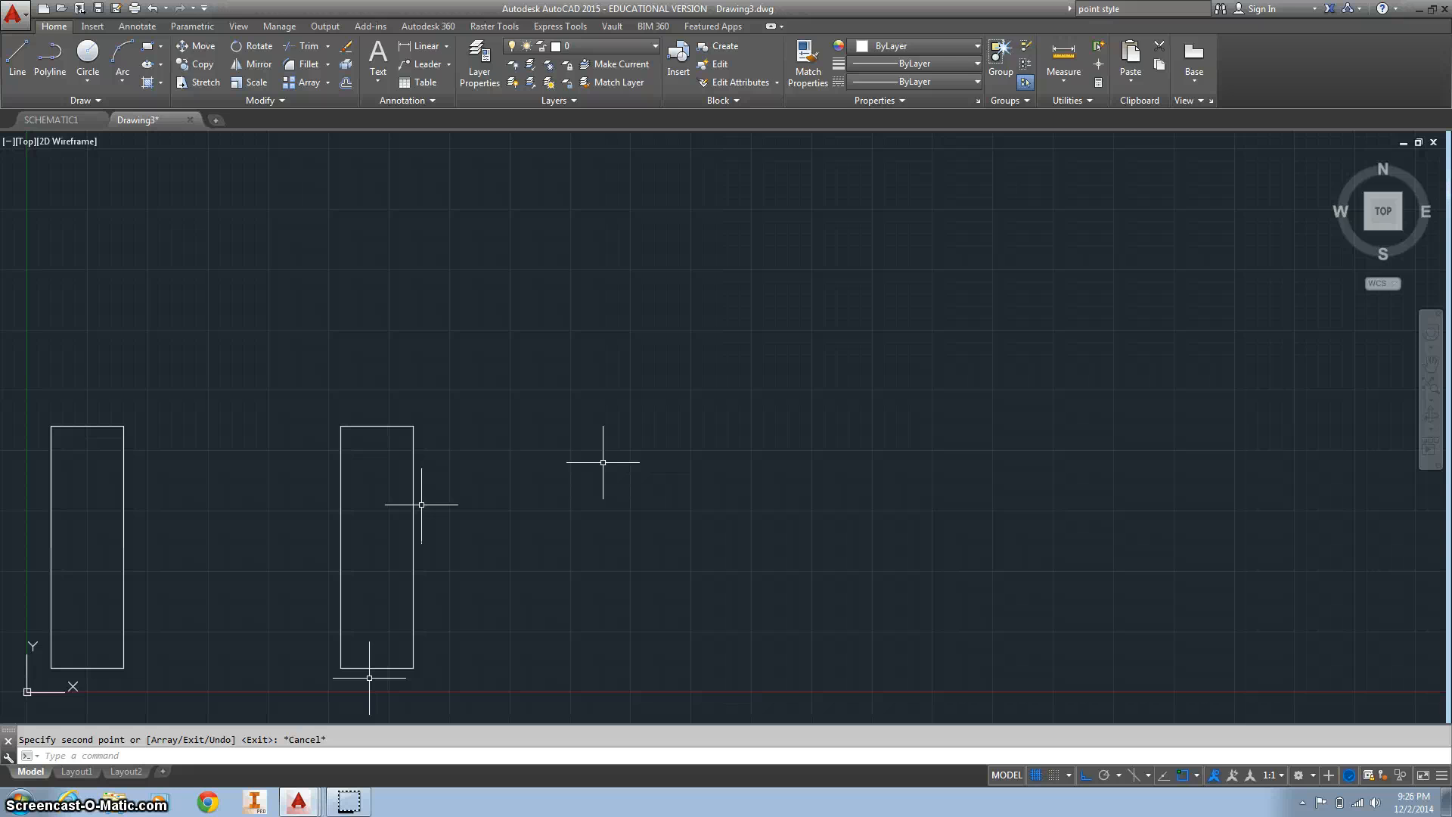
Step: Set the point style to a circle with a centre dot using PTYPE
text(PTYPE)
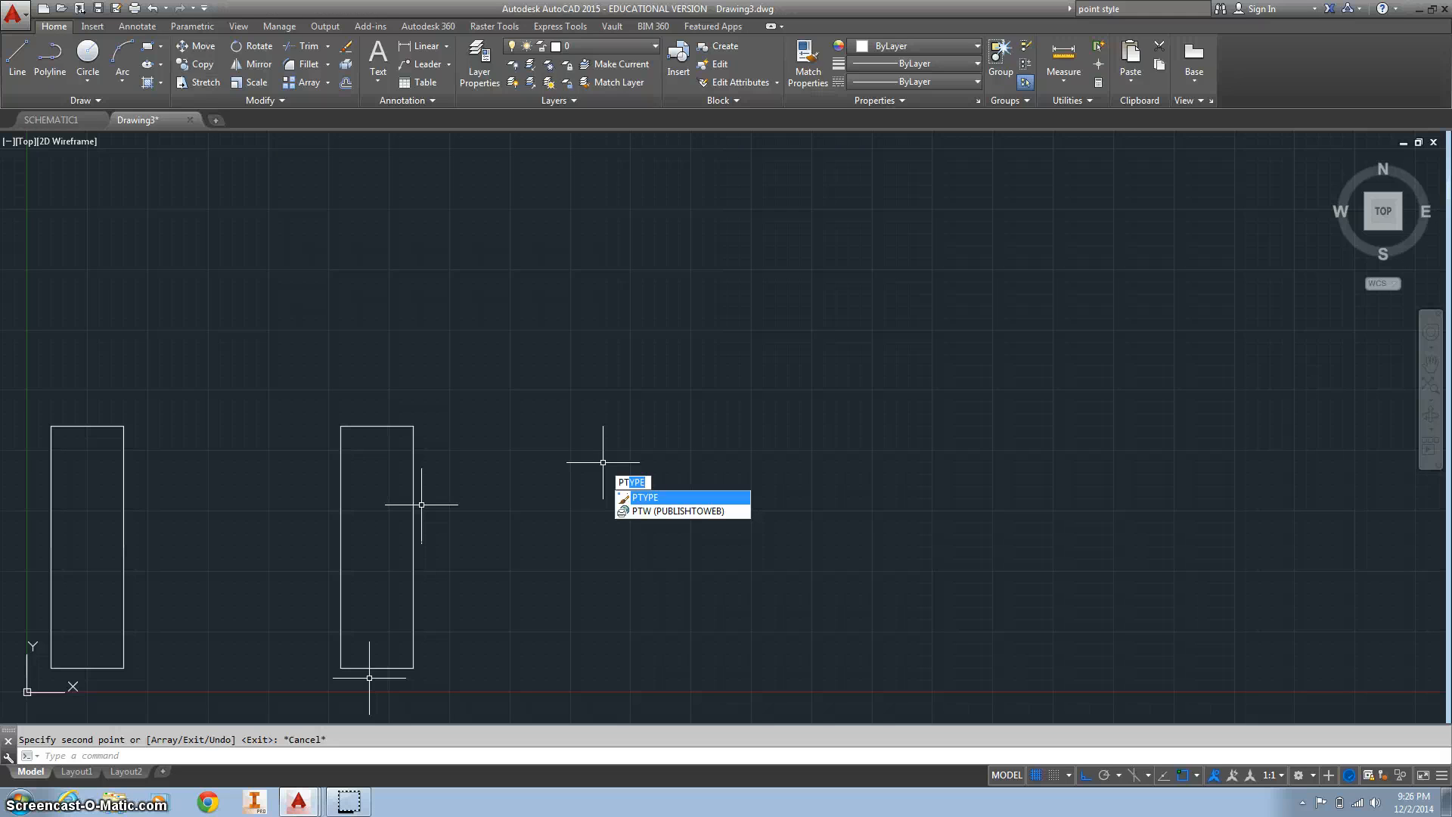
click(657, 496)
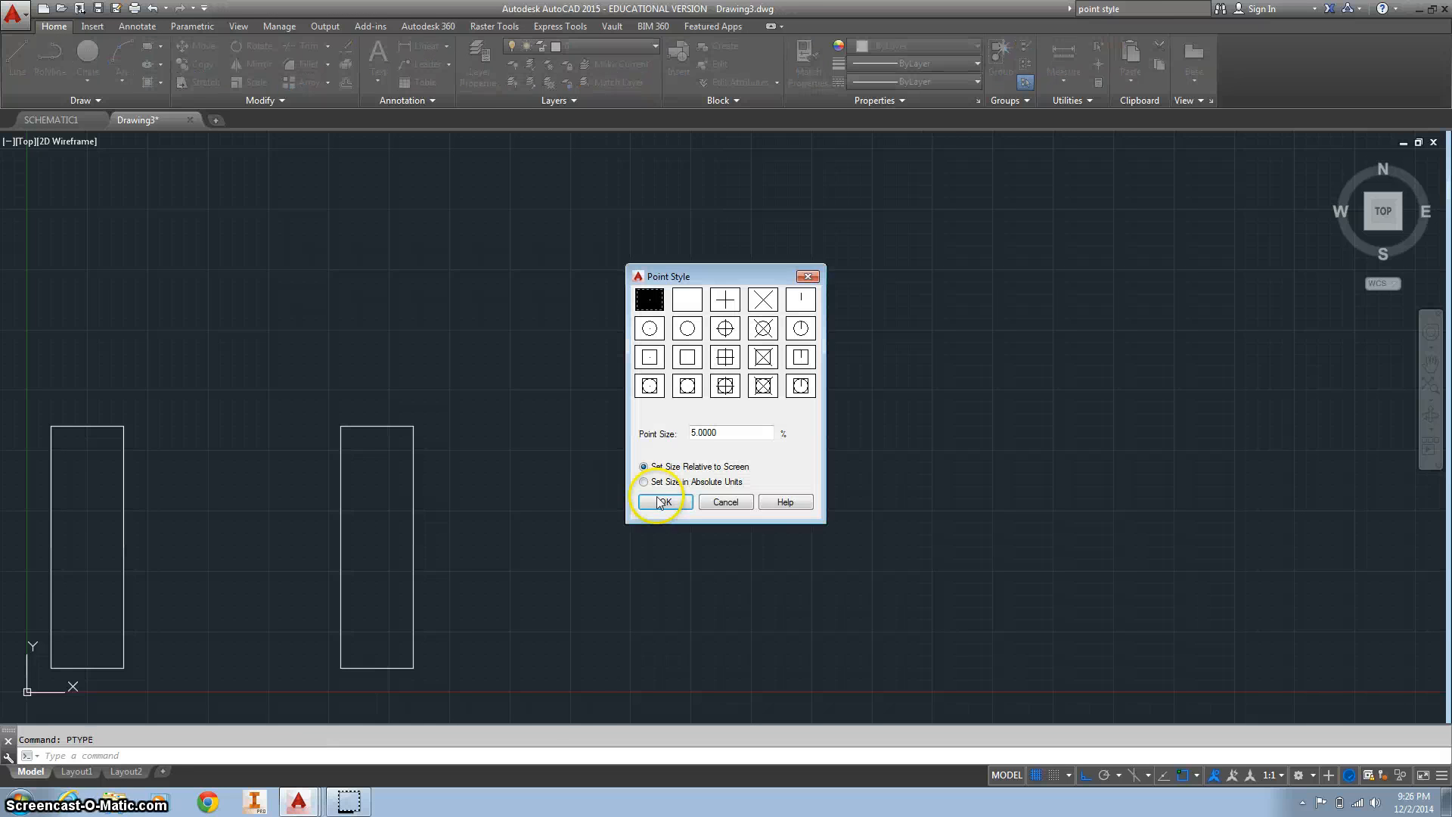
click(649, 331)
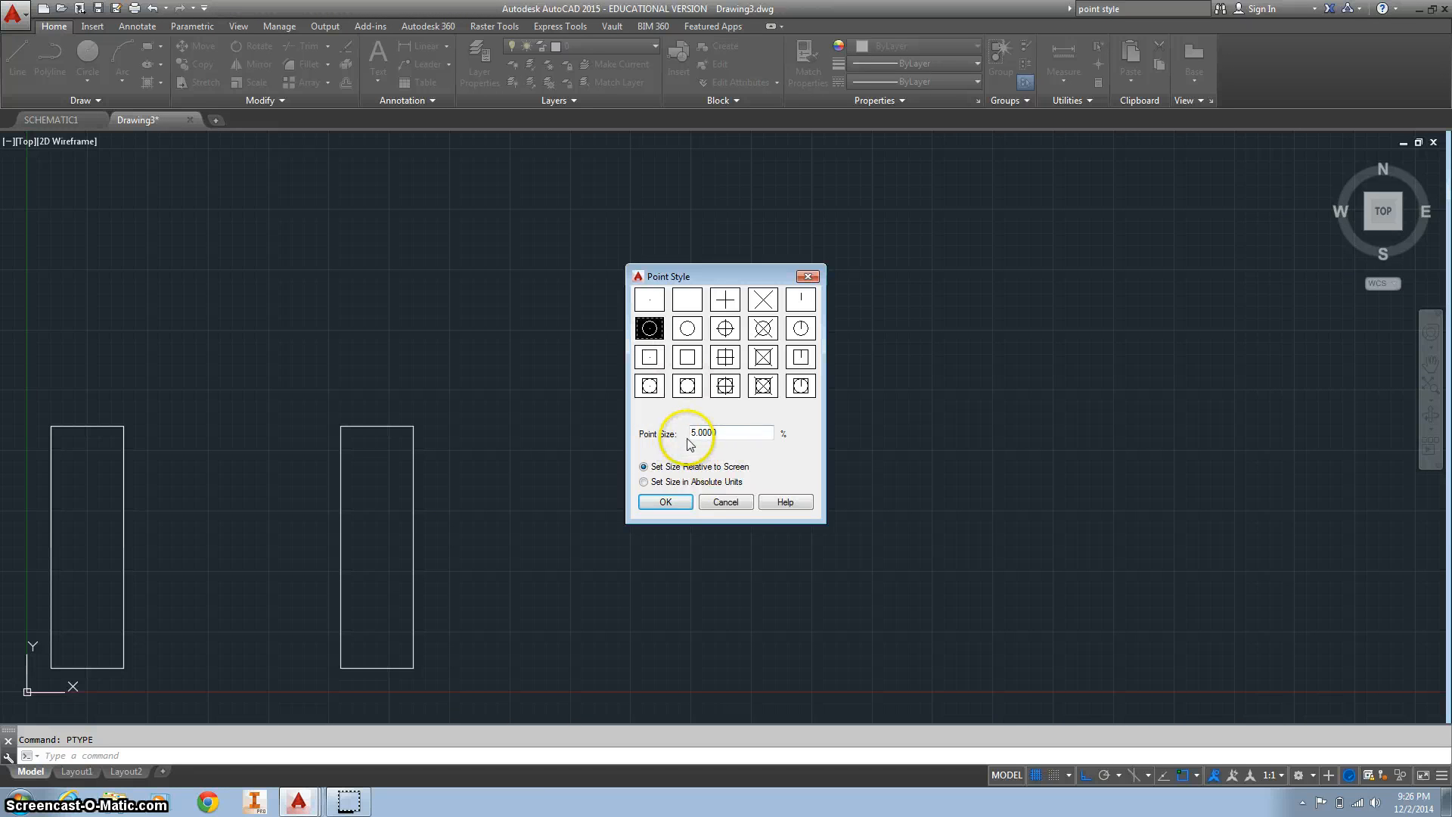
click(673, 502)
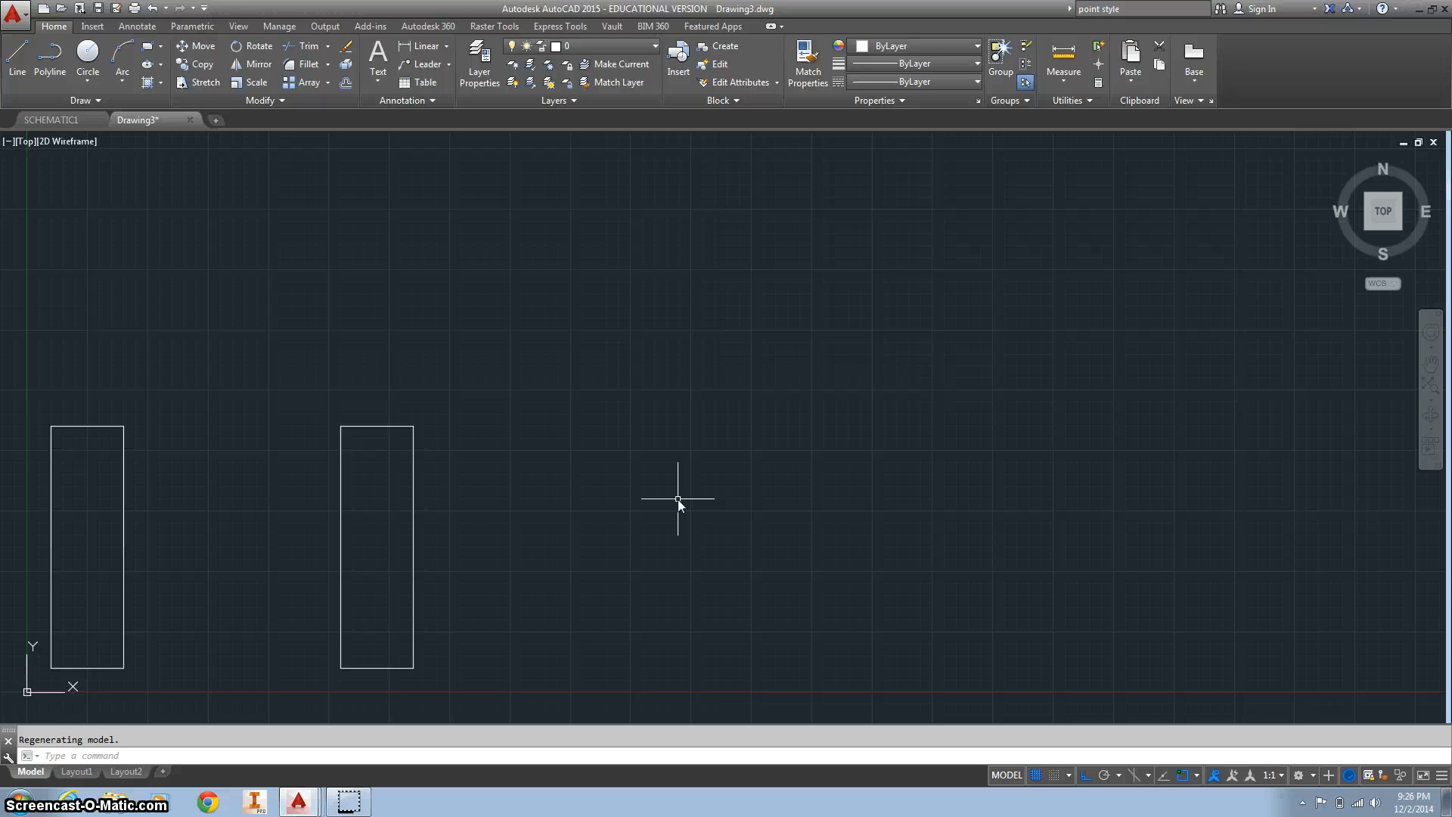
Step: Place two points on the left rectangle, one on its top edge near the right corner and one on its right edge just below that corner
text(POINT)
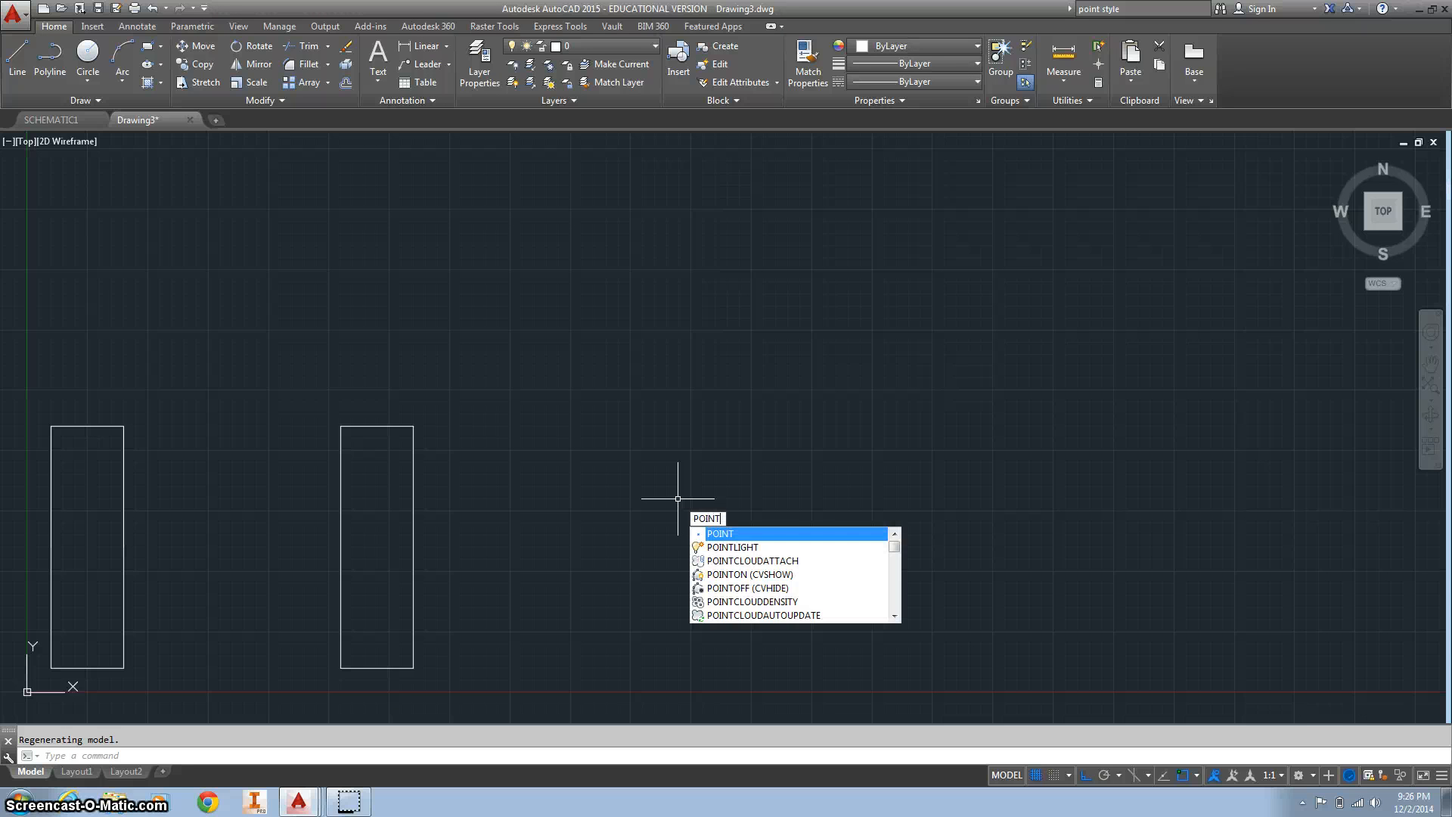
key(Return)
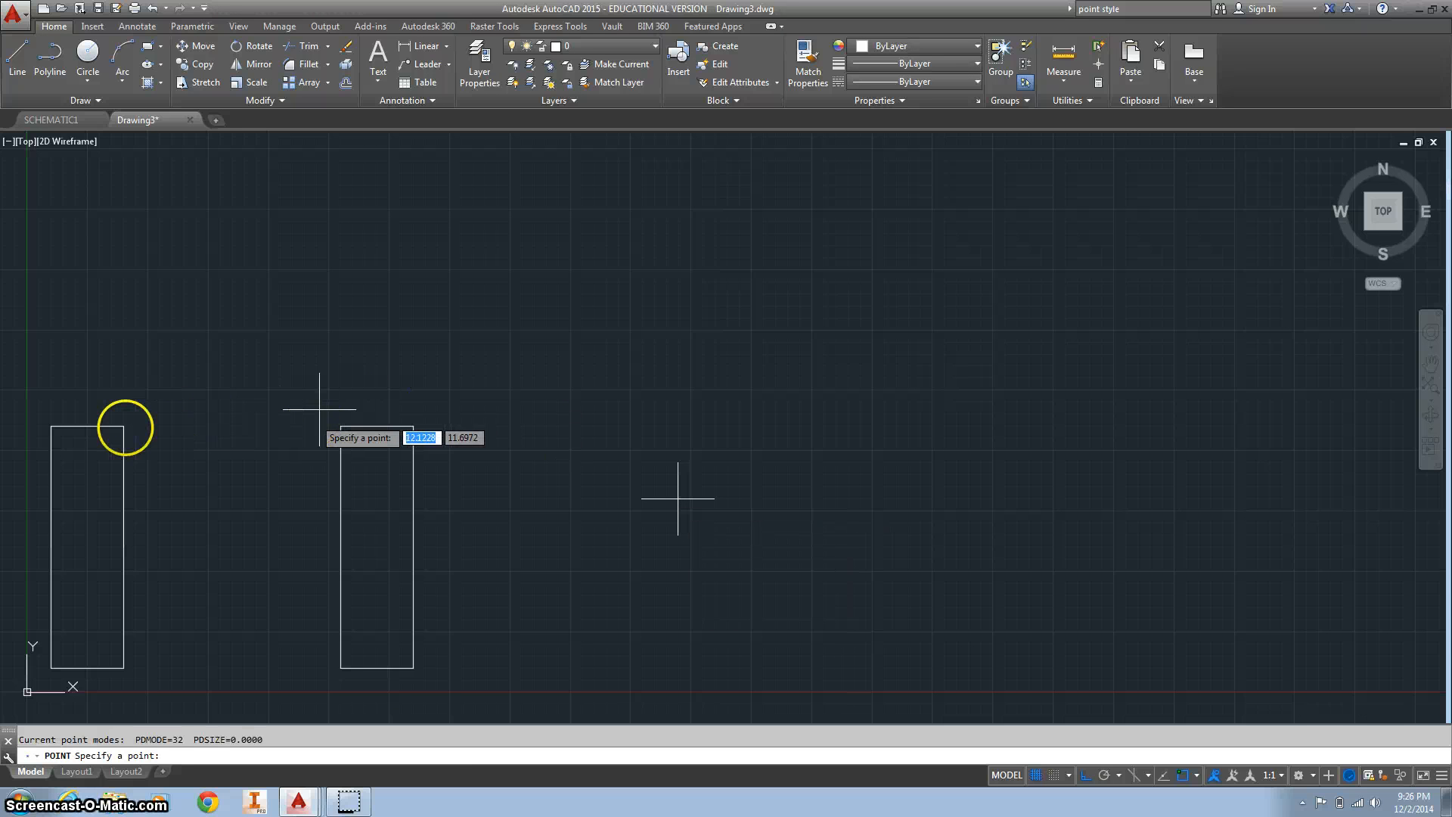
click(104, 428)
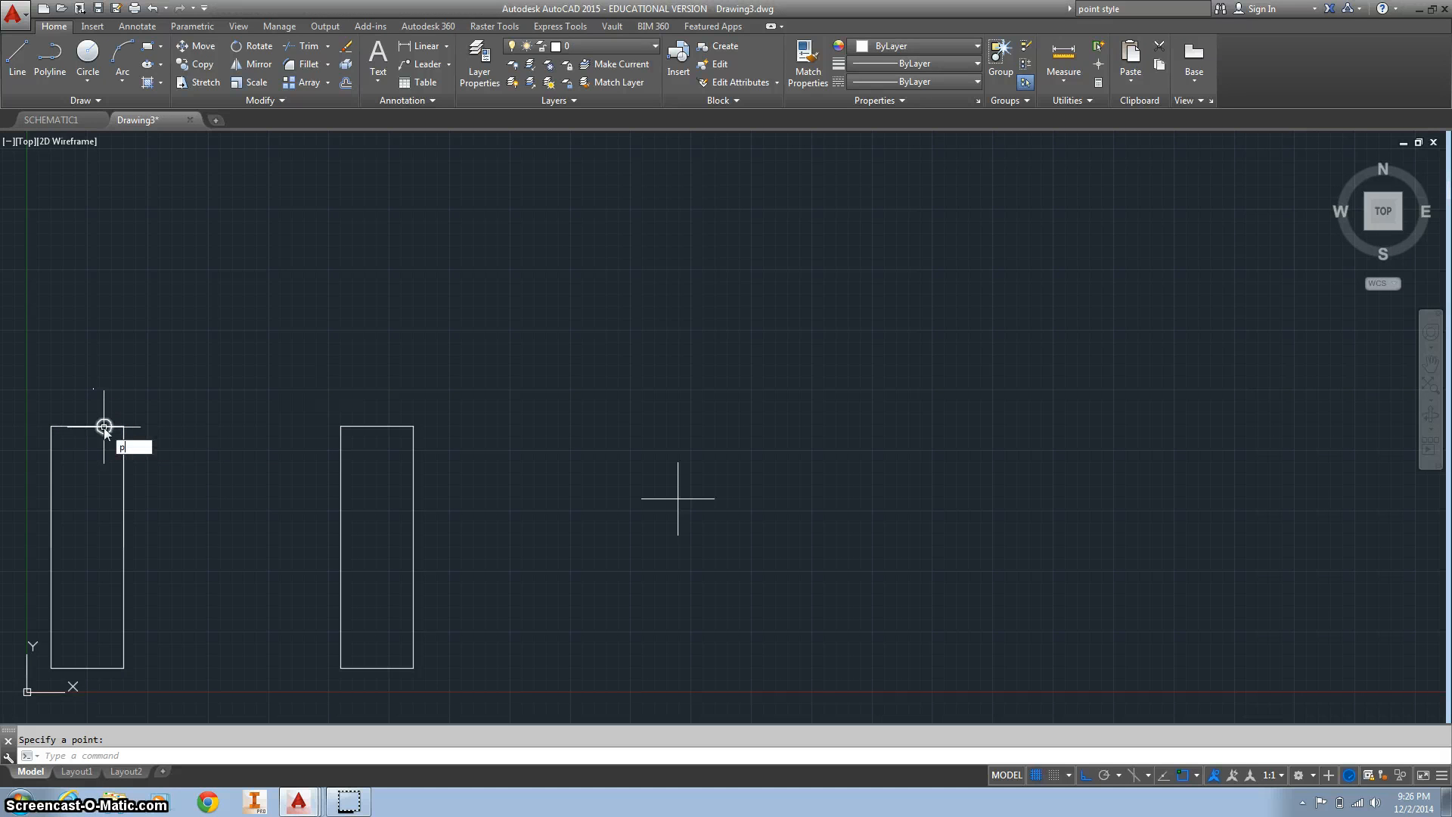
text(point)
key(Return)
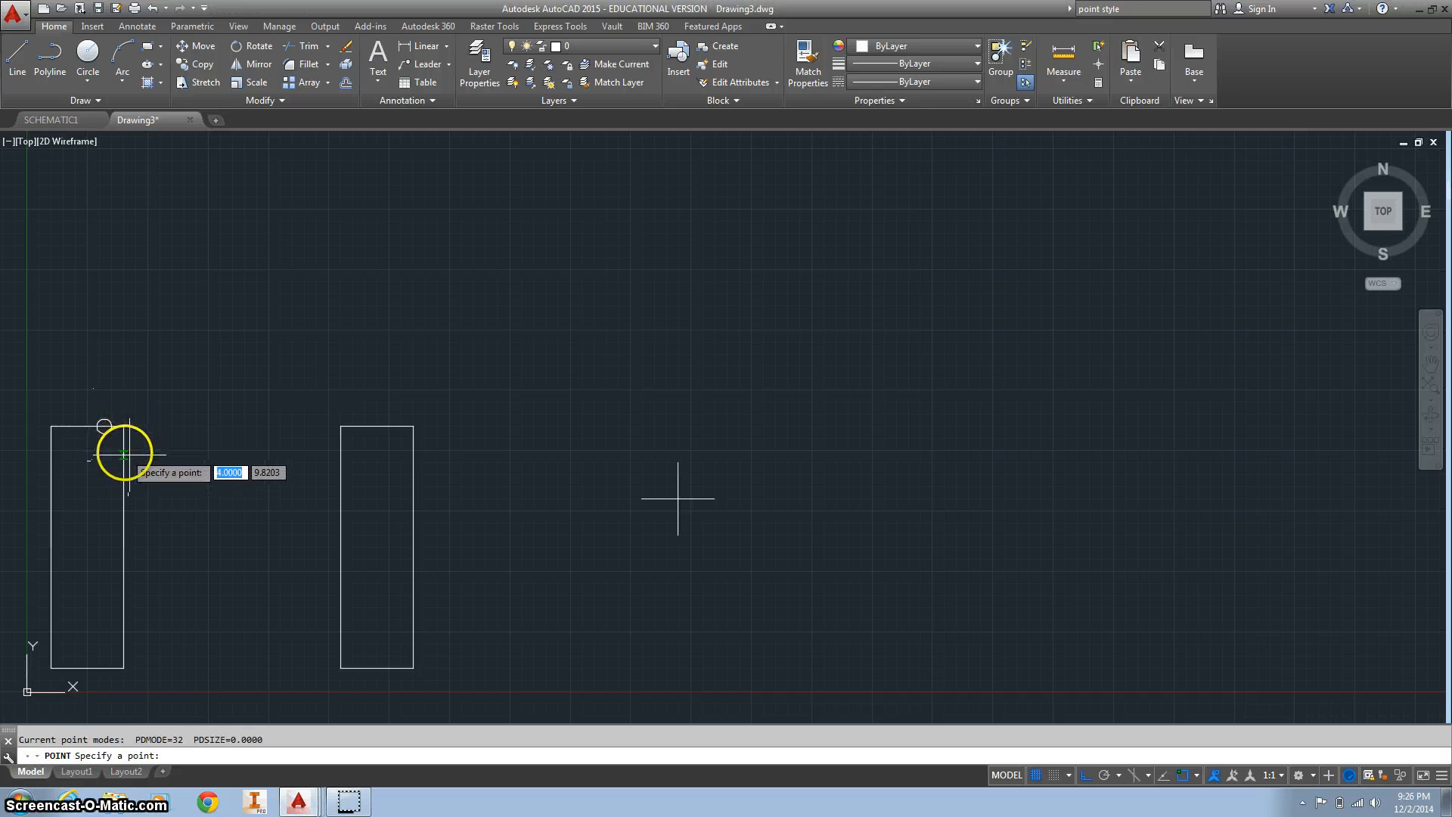
click(124, 452)
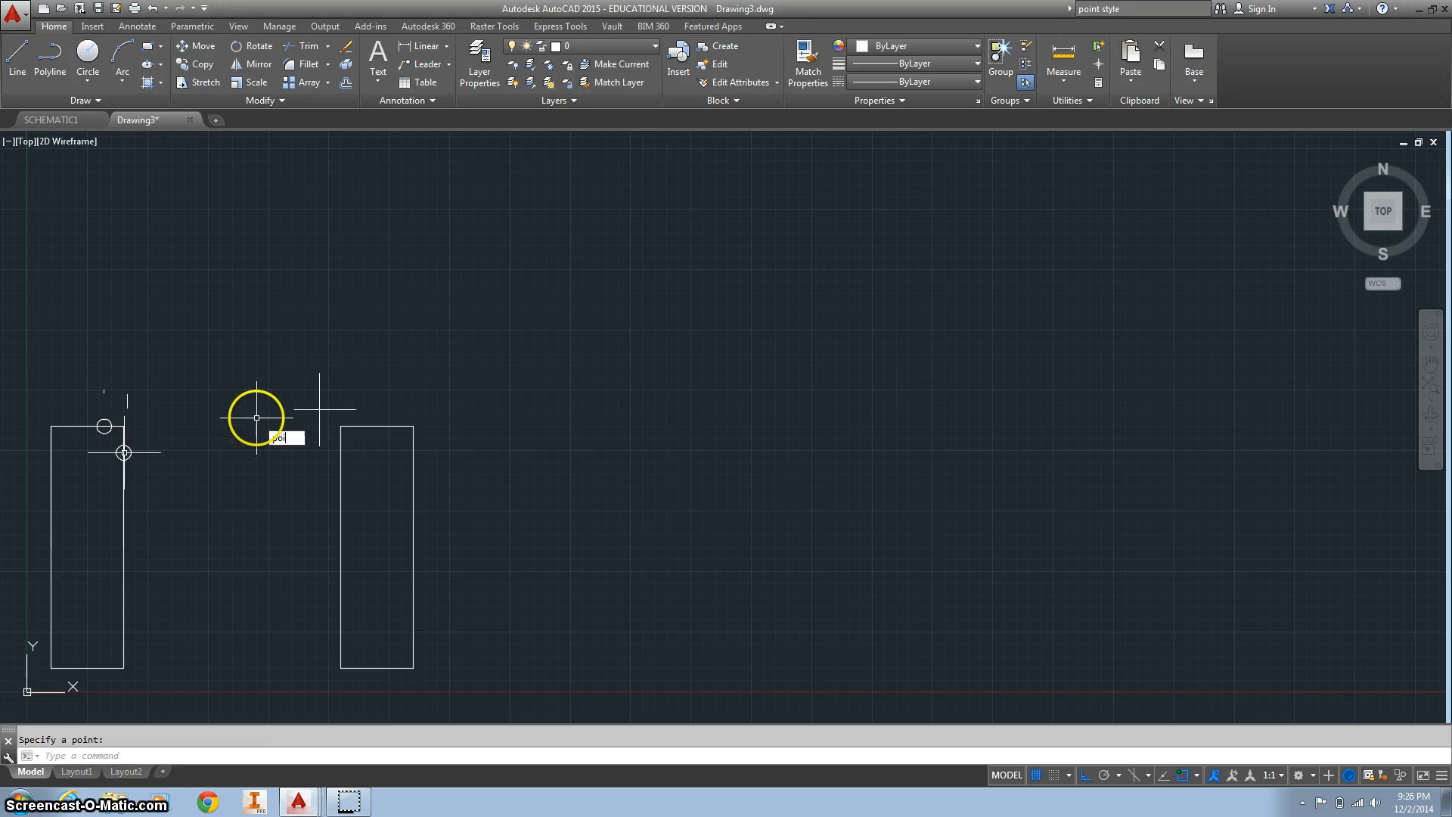
Step: Place two points on the right rectangle's top edge, one near its right corner and one left of the edge's middle
text(point)
key(Return)
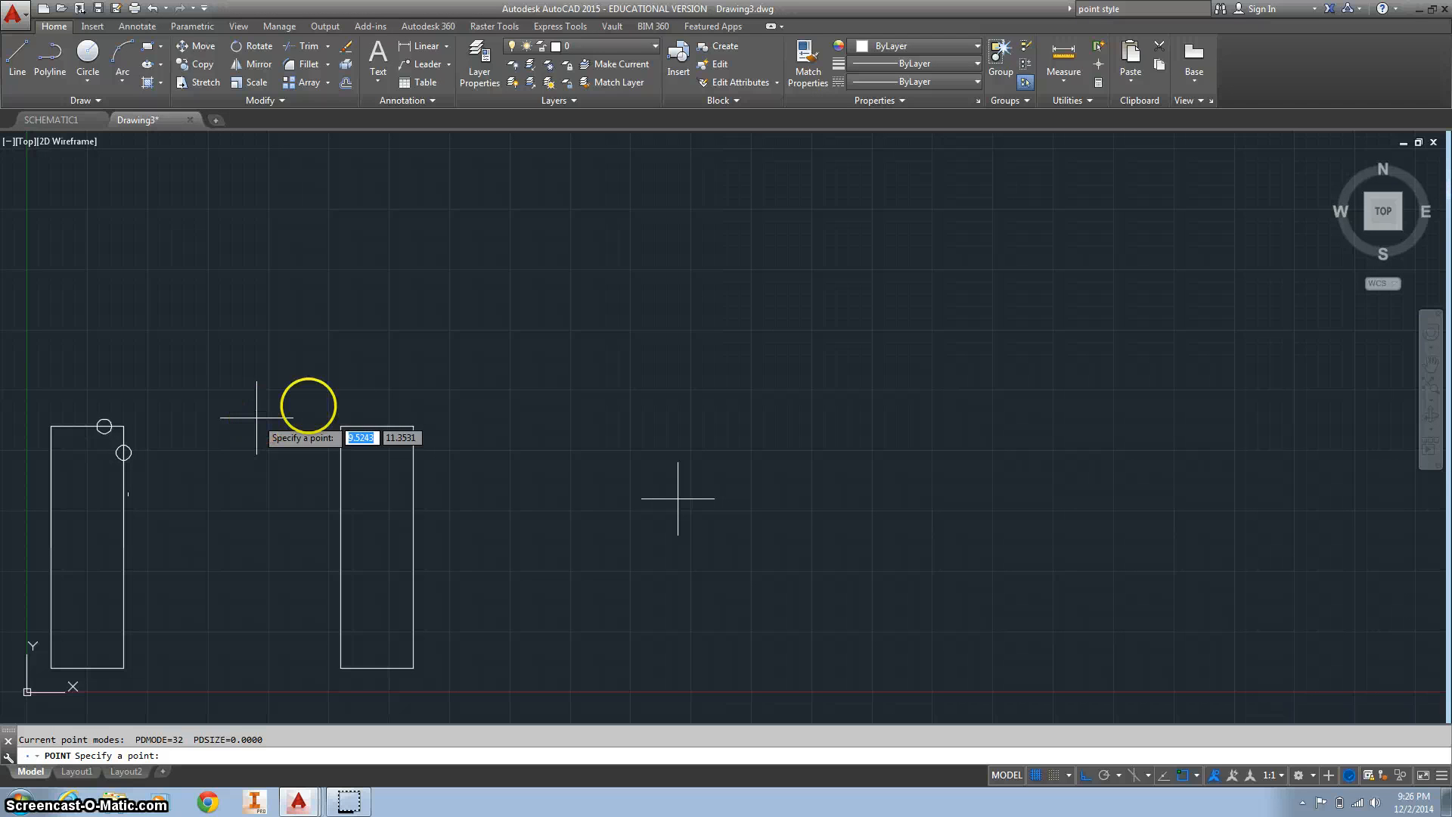
click(396, 425)
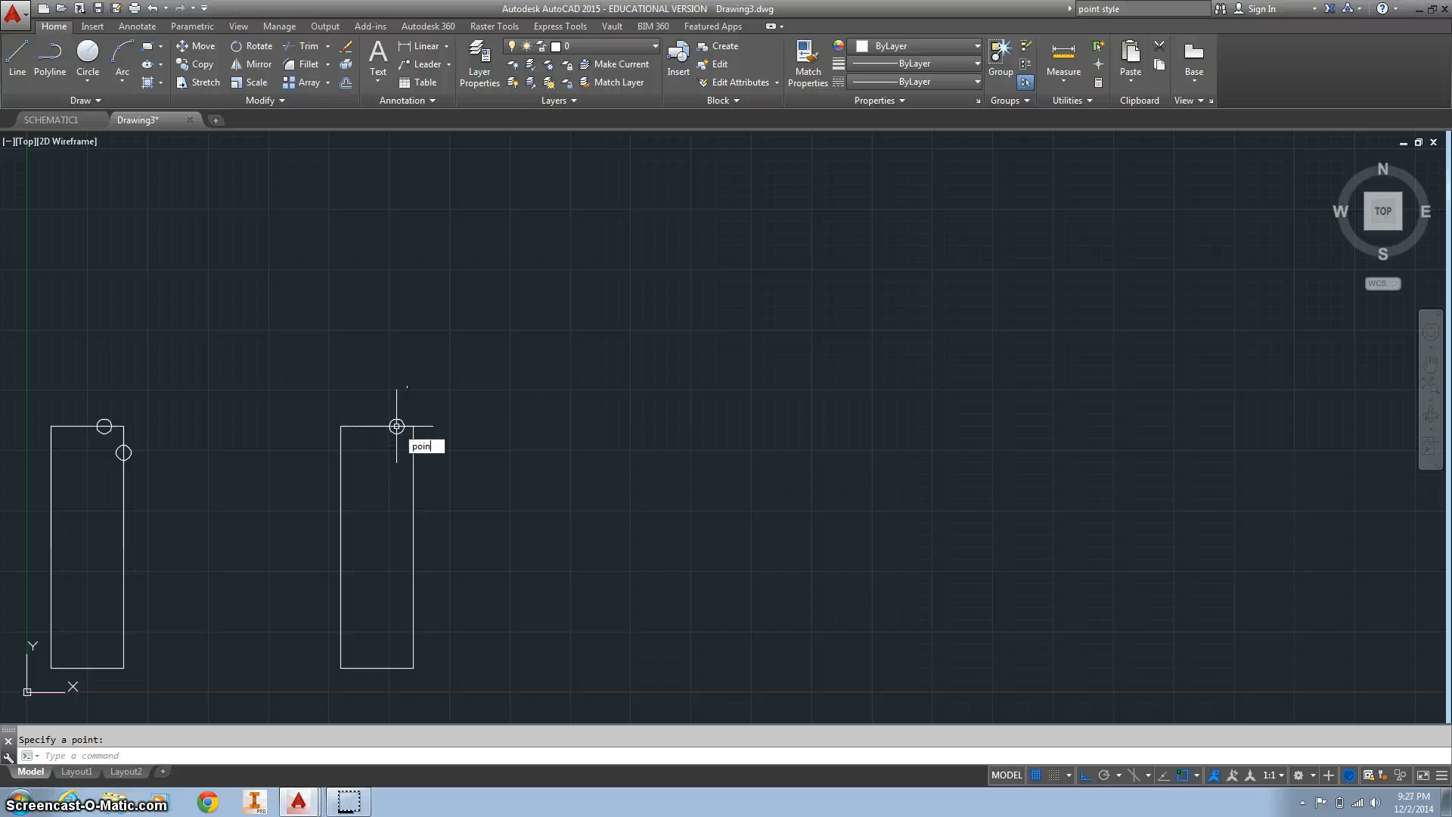
key(Return)
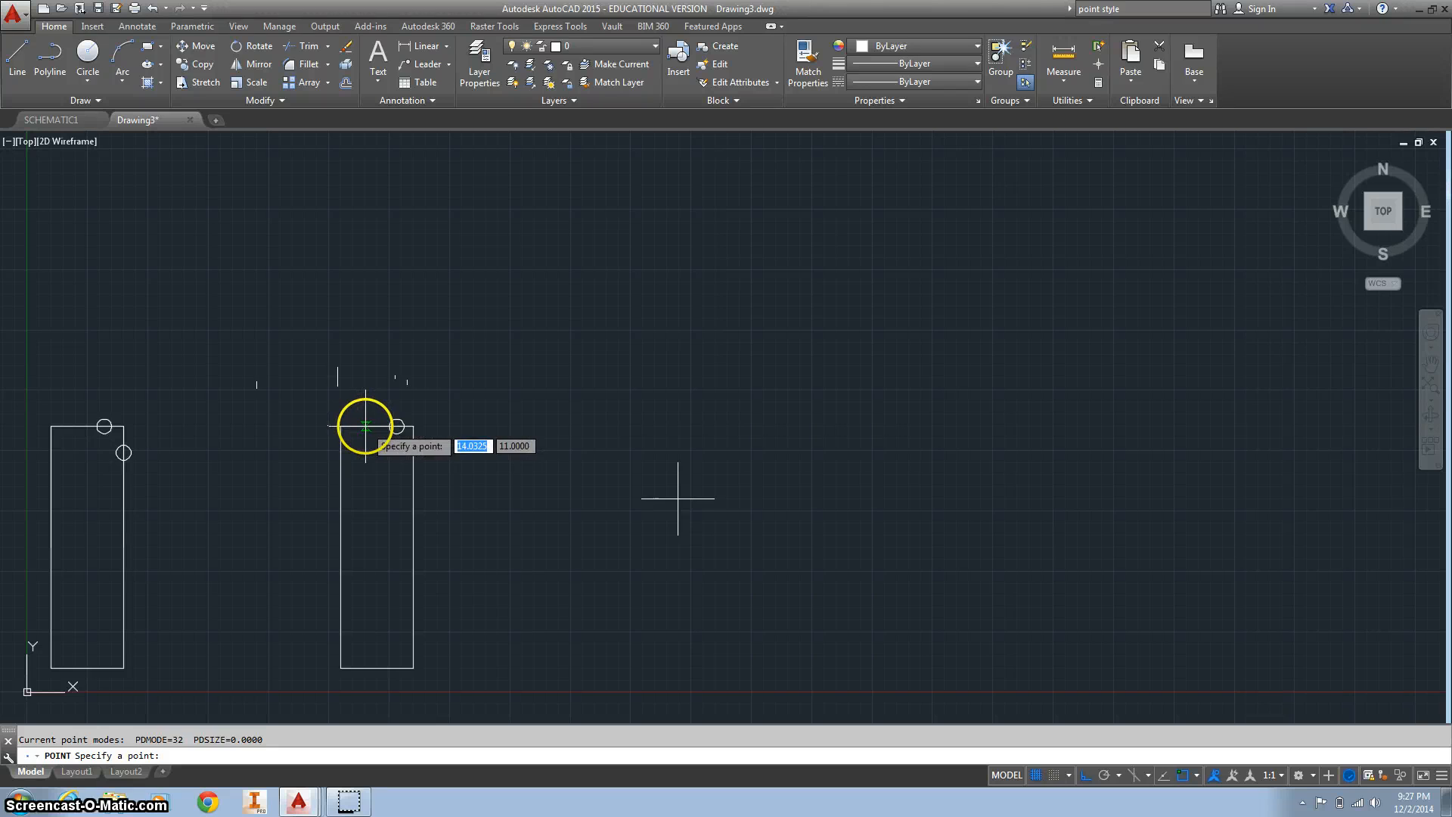
click(365, 425)
key(Escape)
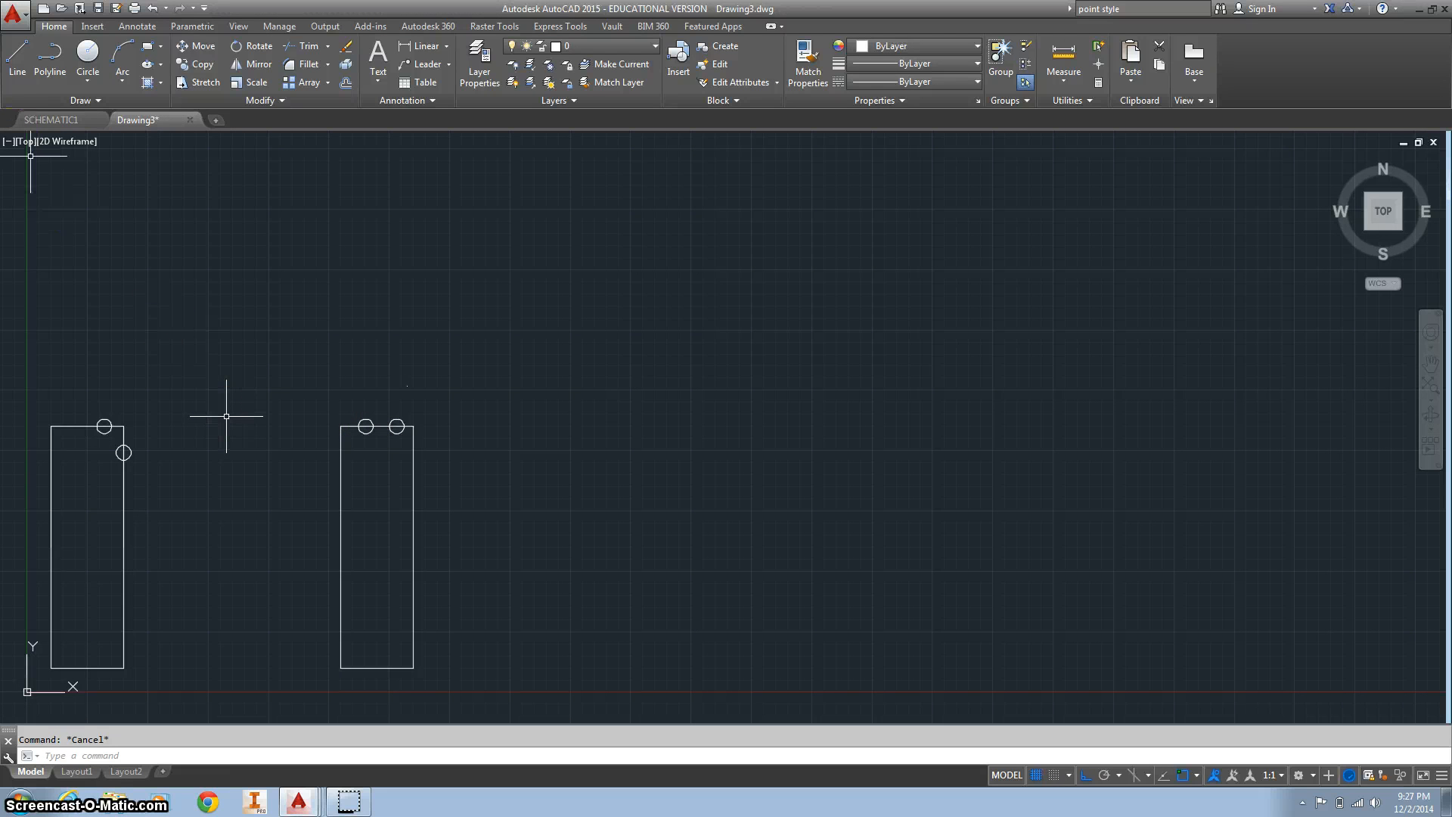
Step: Start a polyline at the left rectangle's top point and draw segments 2 units up, 2 units right and 3 units up
click(47, 66)
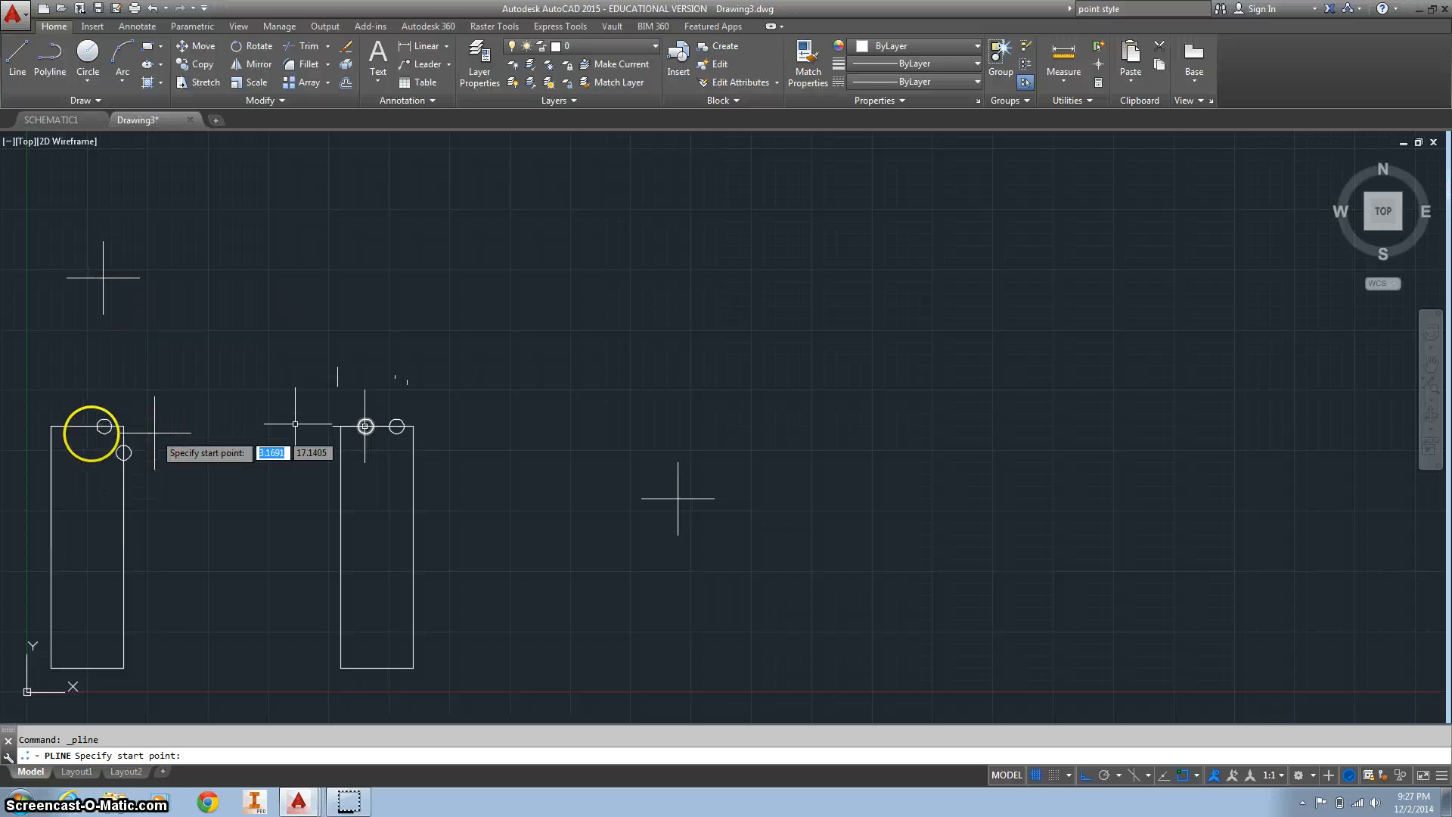
click(104, 425)
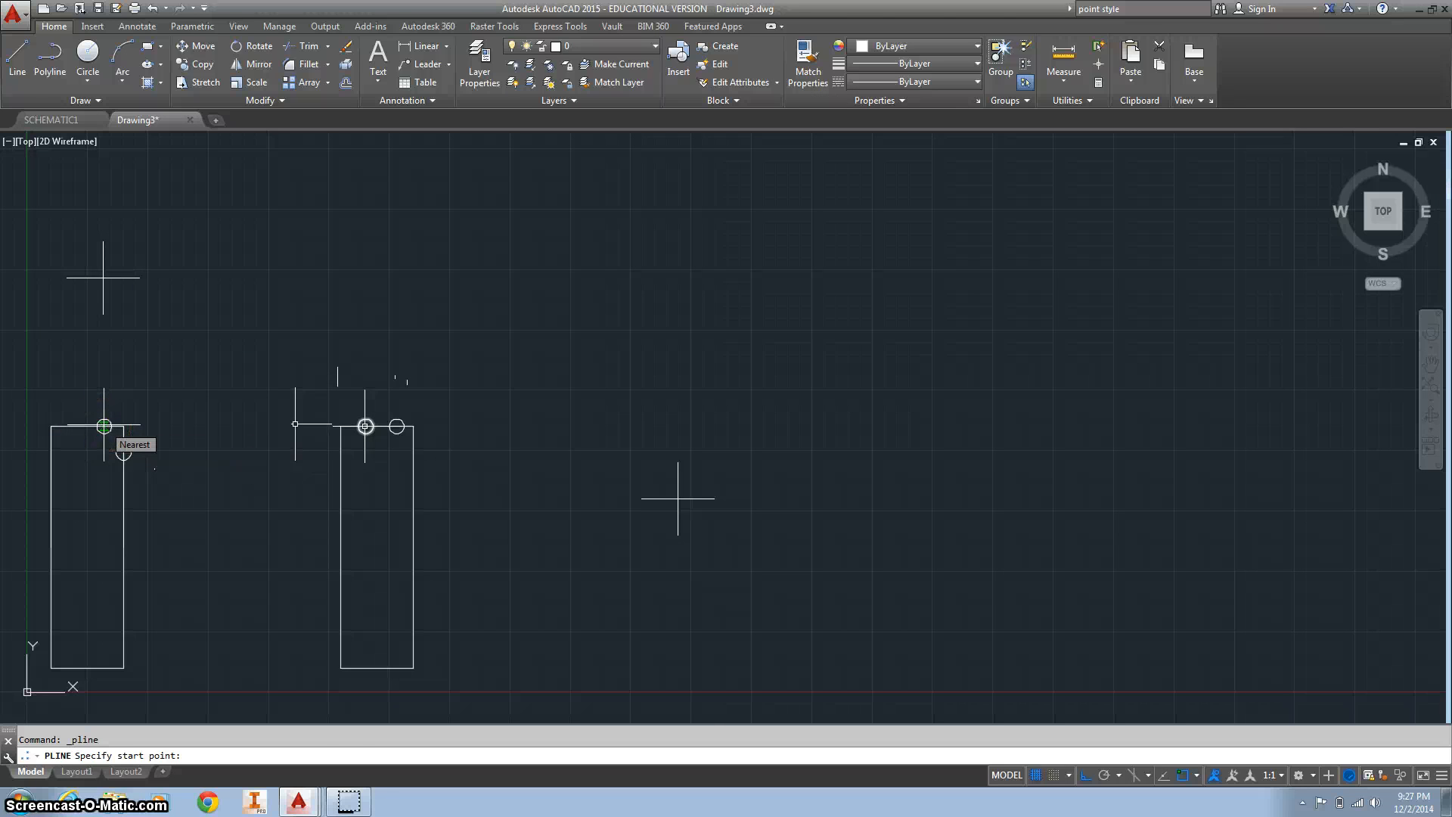
click(105, 423)
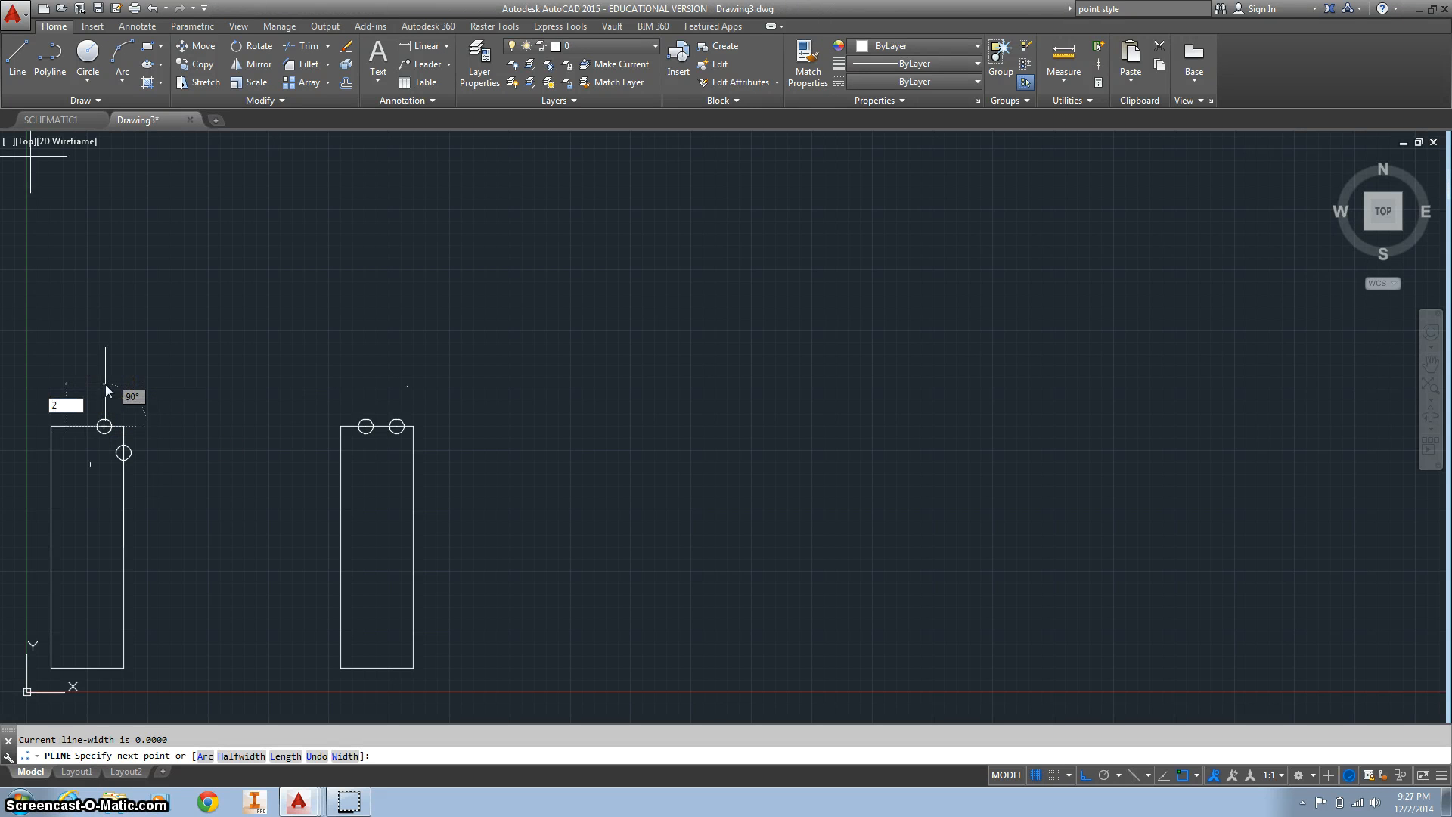
text(2)
click(140, 382)
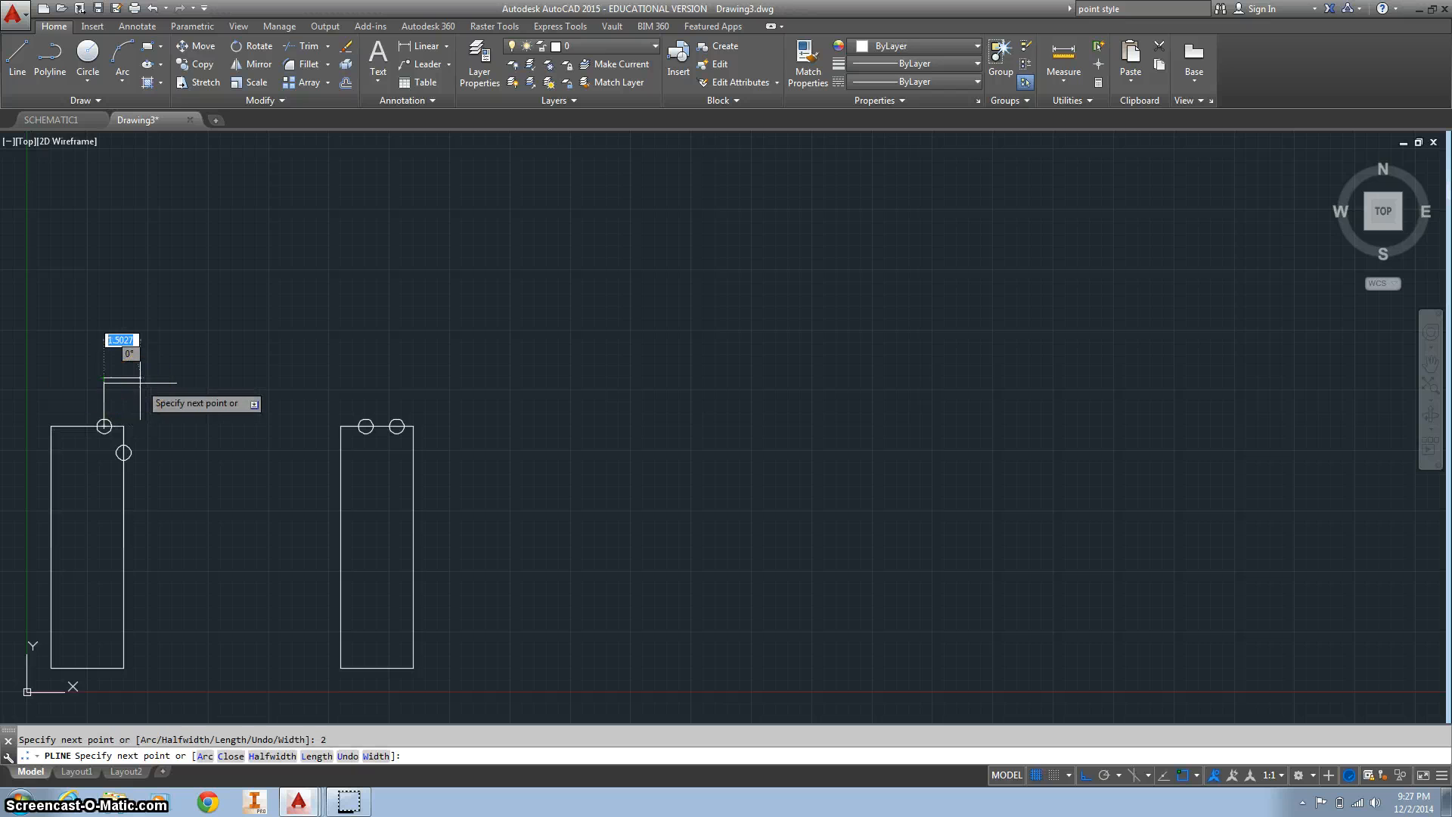
text(2)
click(139, 384)
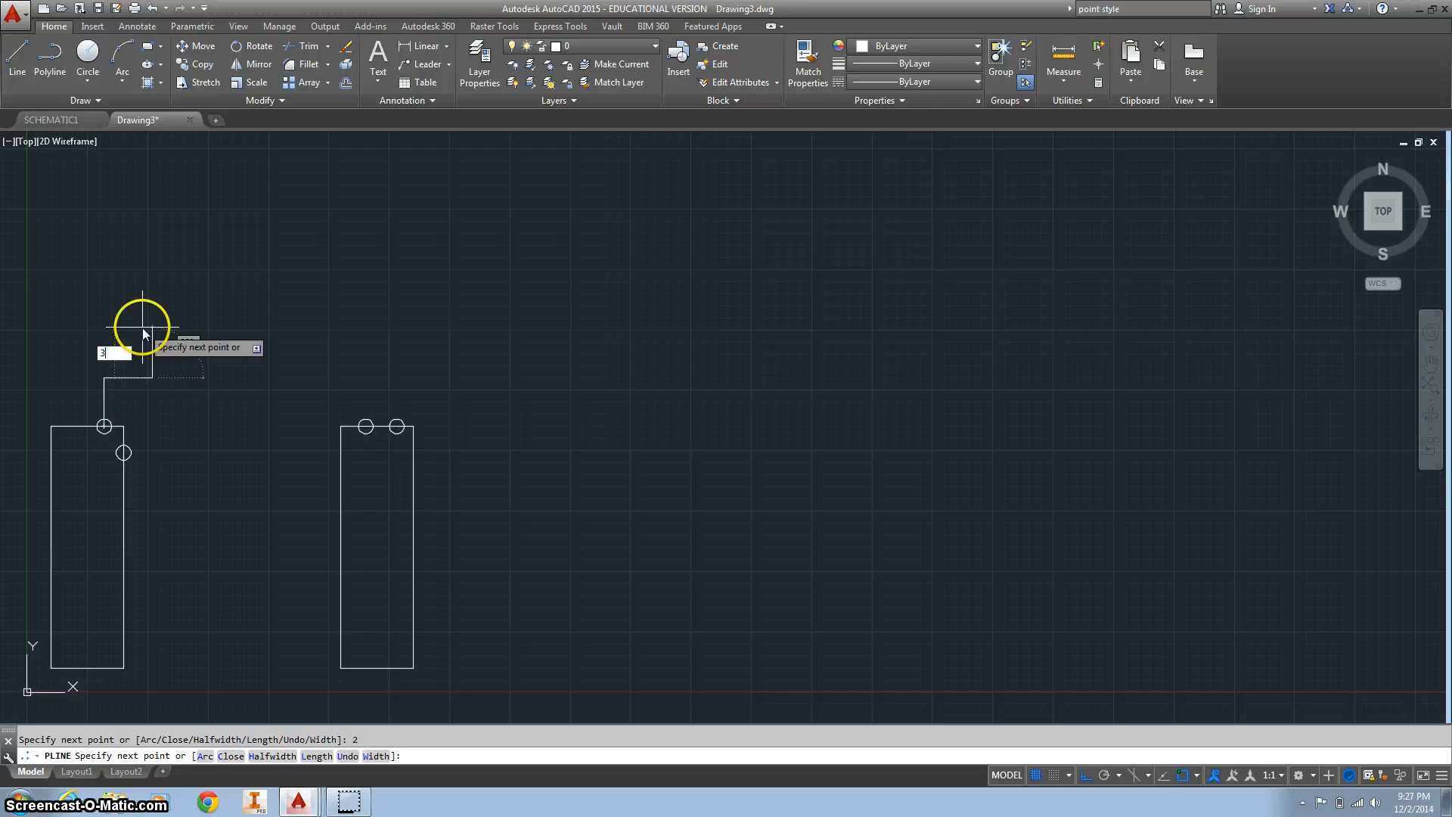
text(3)
click(145, 325)
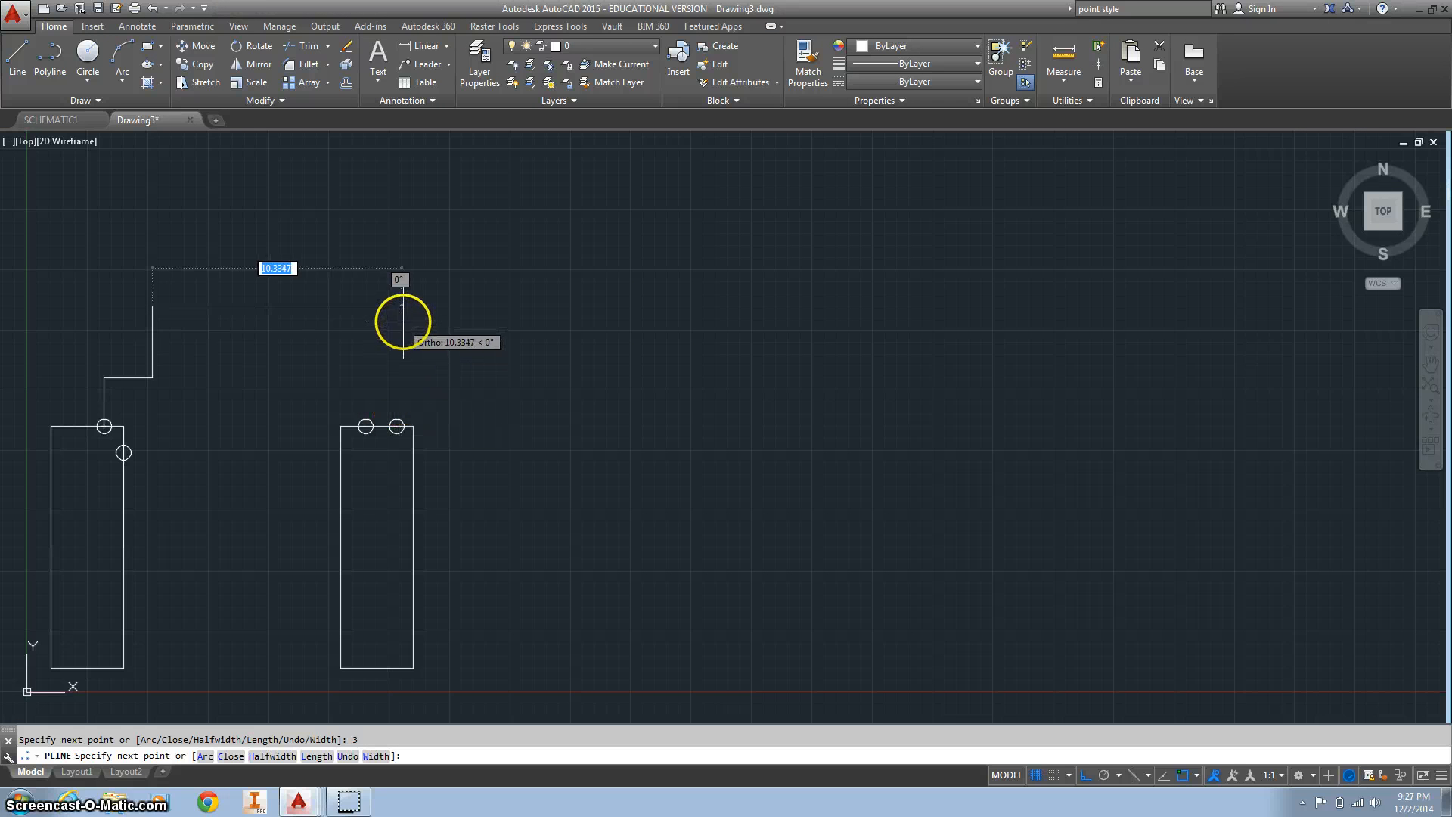
Step: Continue the polyline 10.2 units right and down to the right rectangle's rightmost top point, and end it
text(10.2)
key(Return)
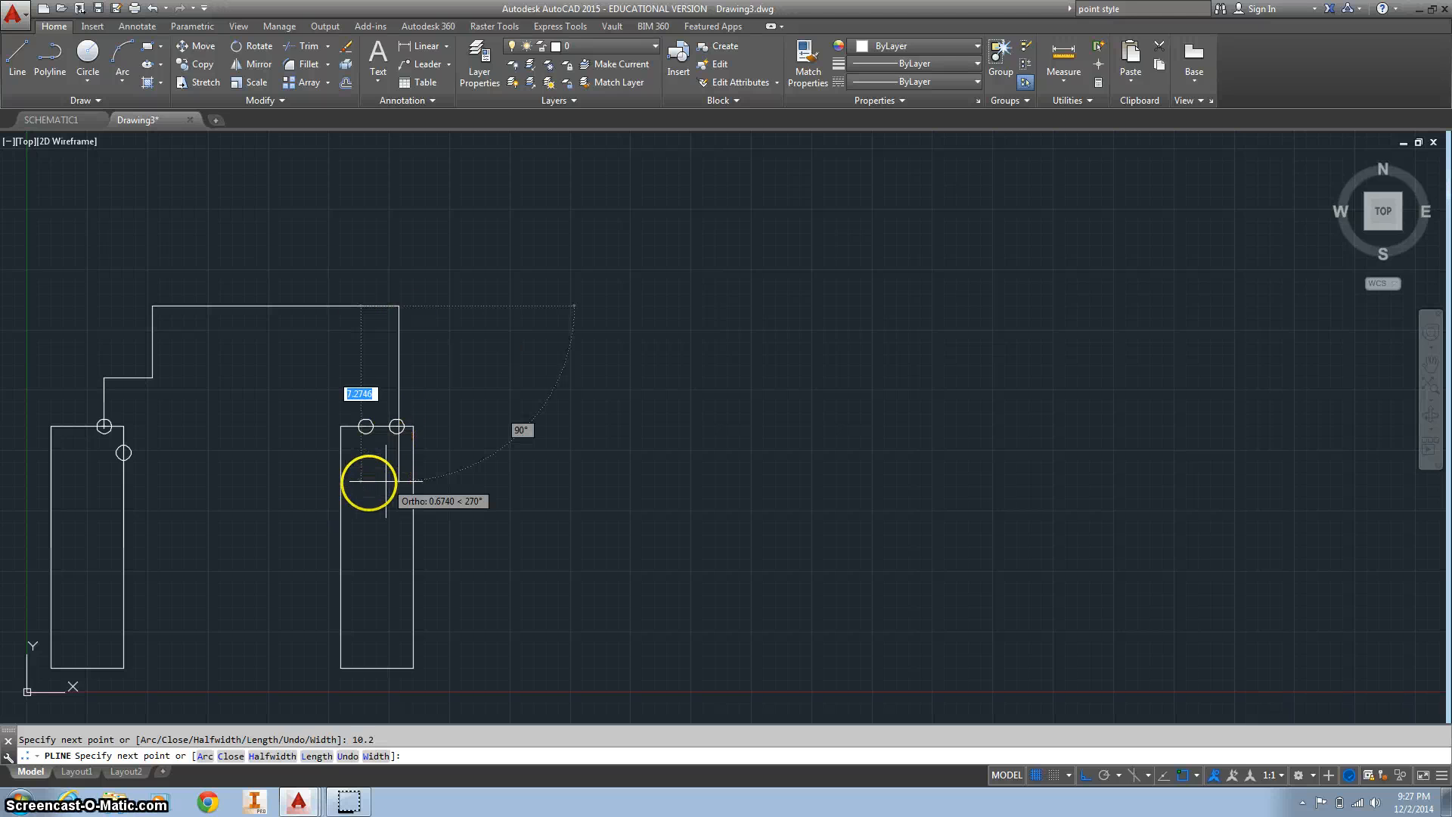
click(396, 426)
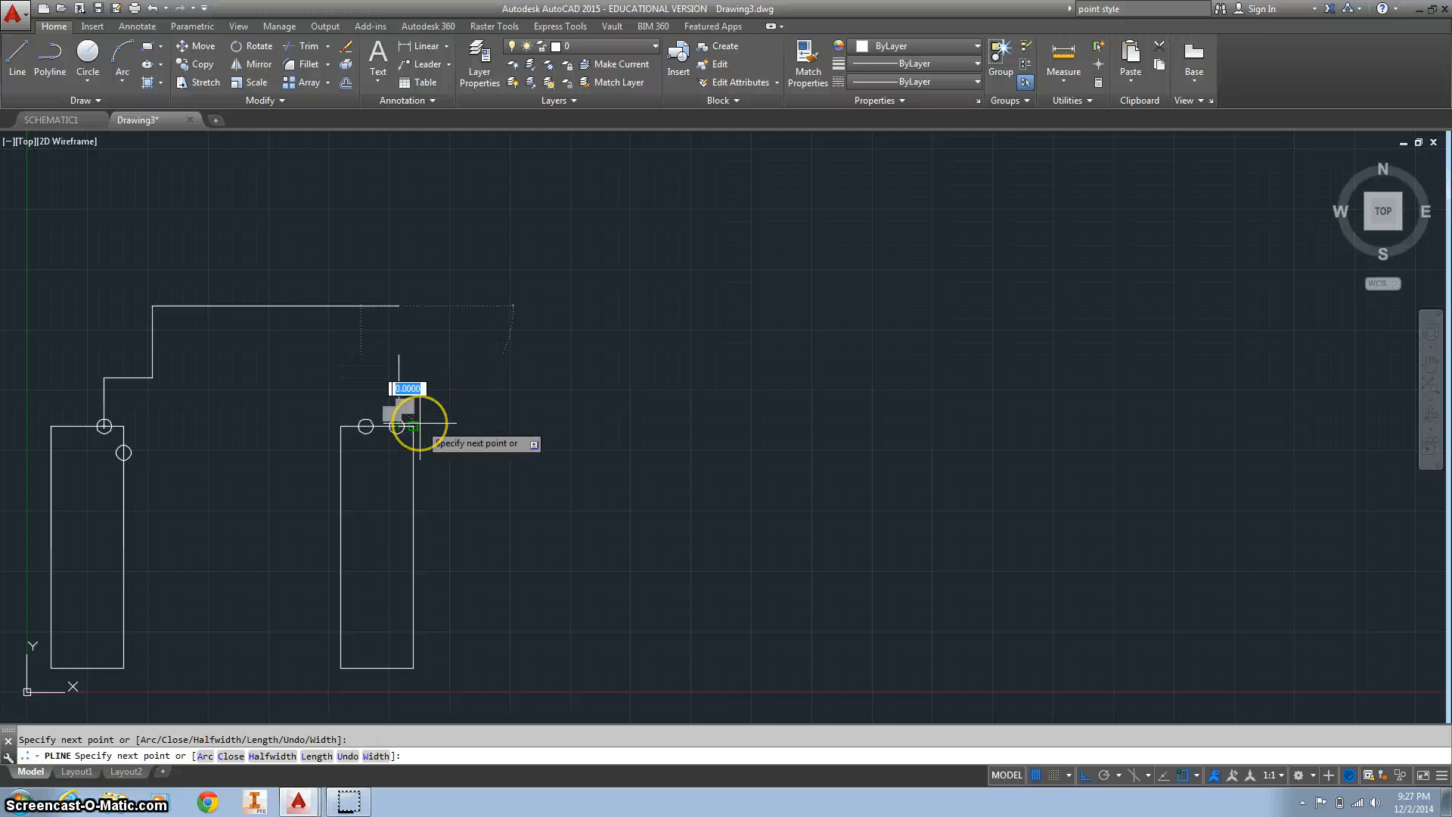
key(Escape)
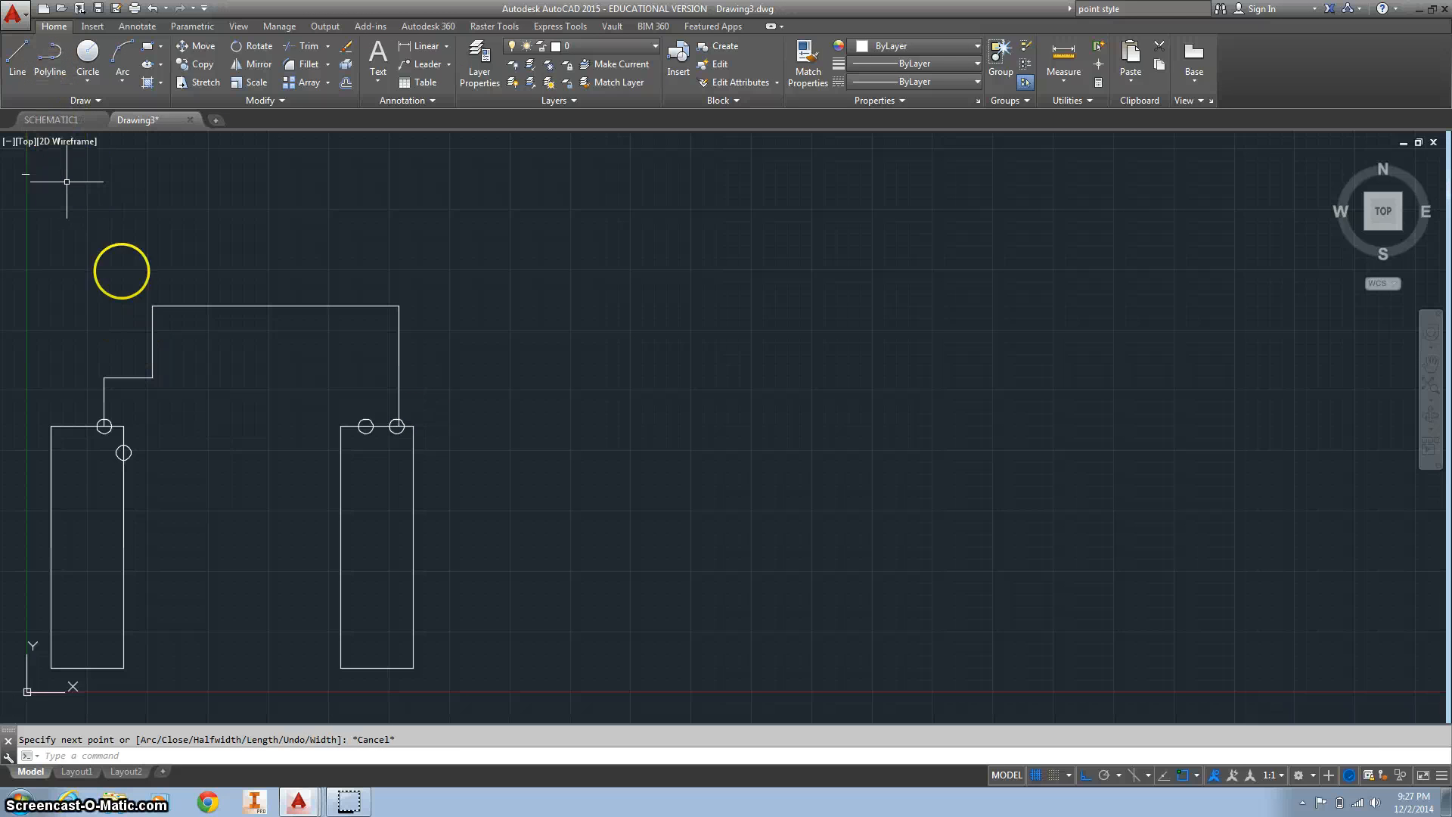
Step: Draw a polyline from the left rectangle's side point right, about 4.8 units up, about 7.6 right and down to the right rectangle's left top point
key(Return)
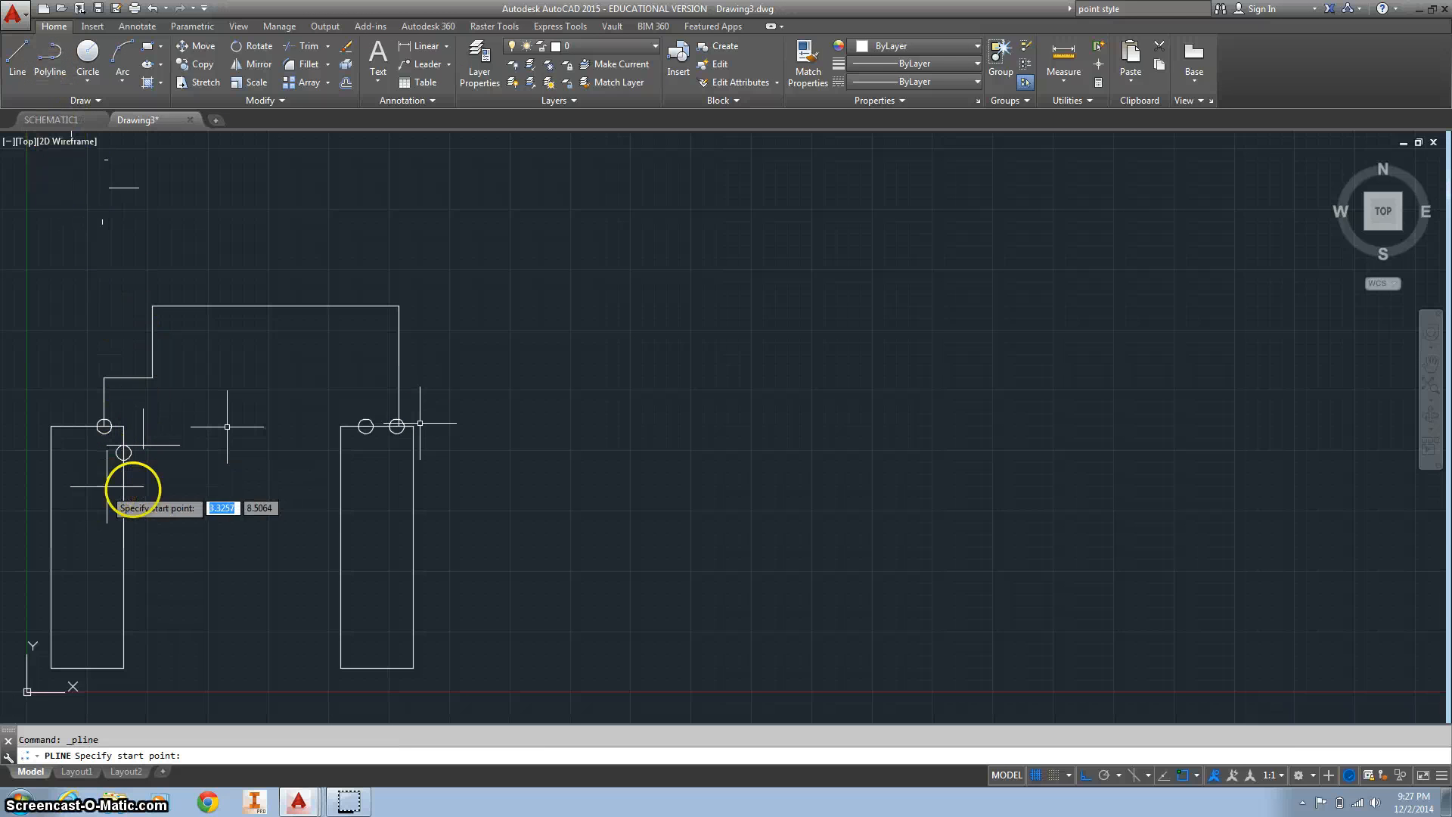
key(Escape)
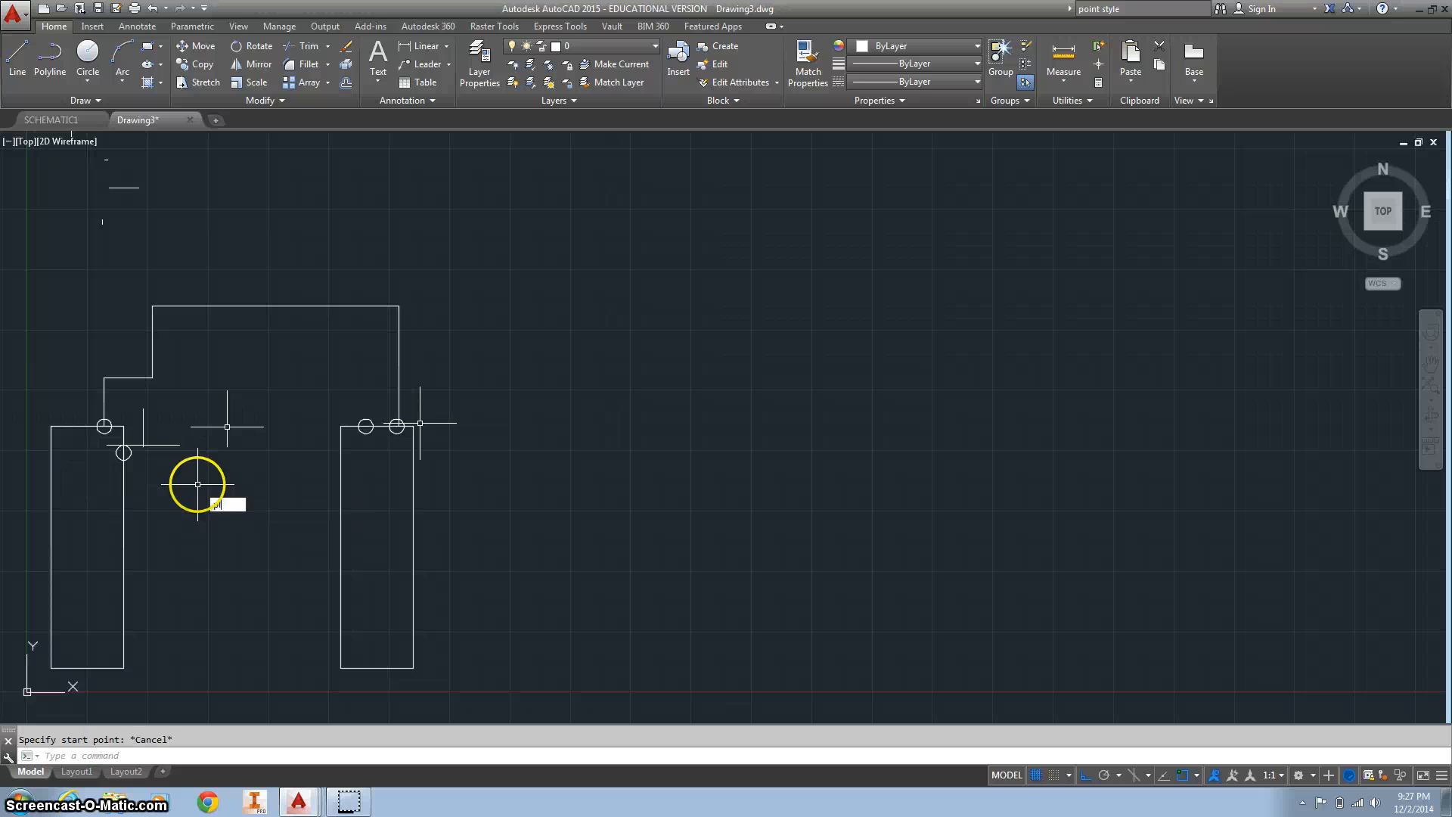
text(pl)
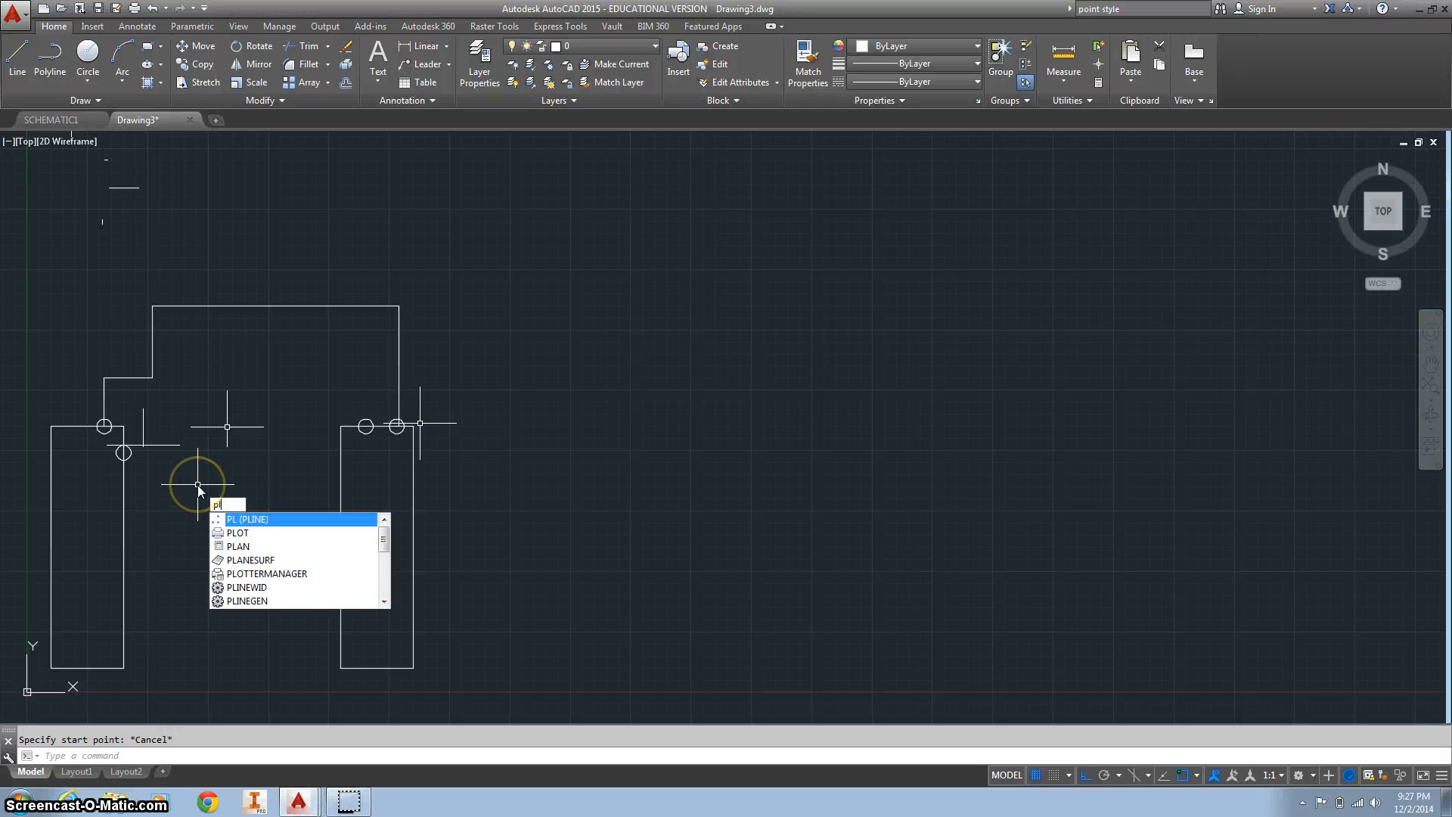
text(in)
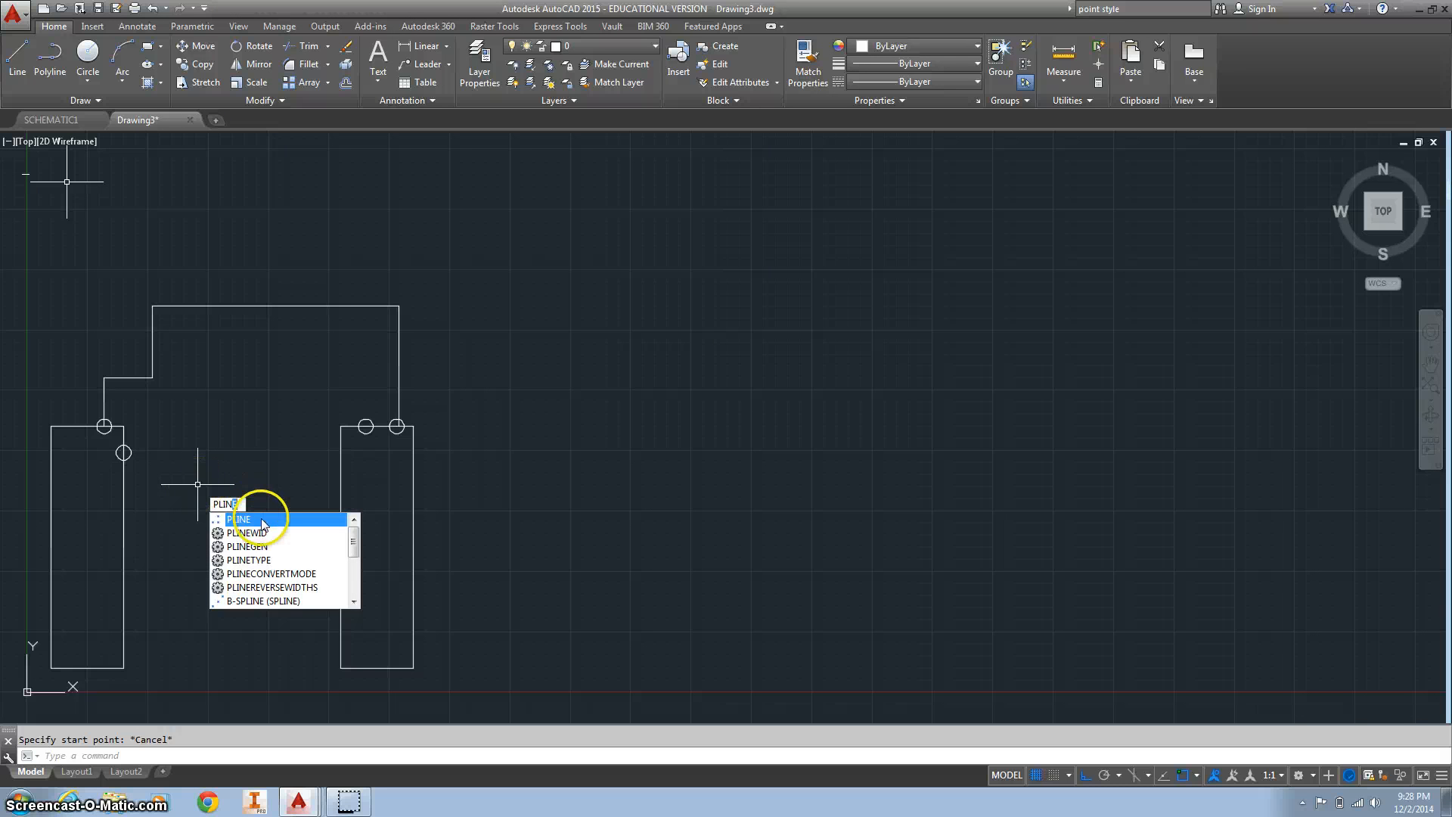
click(261, 519)
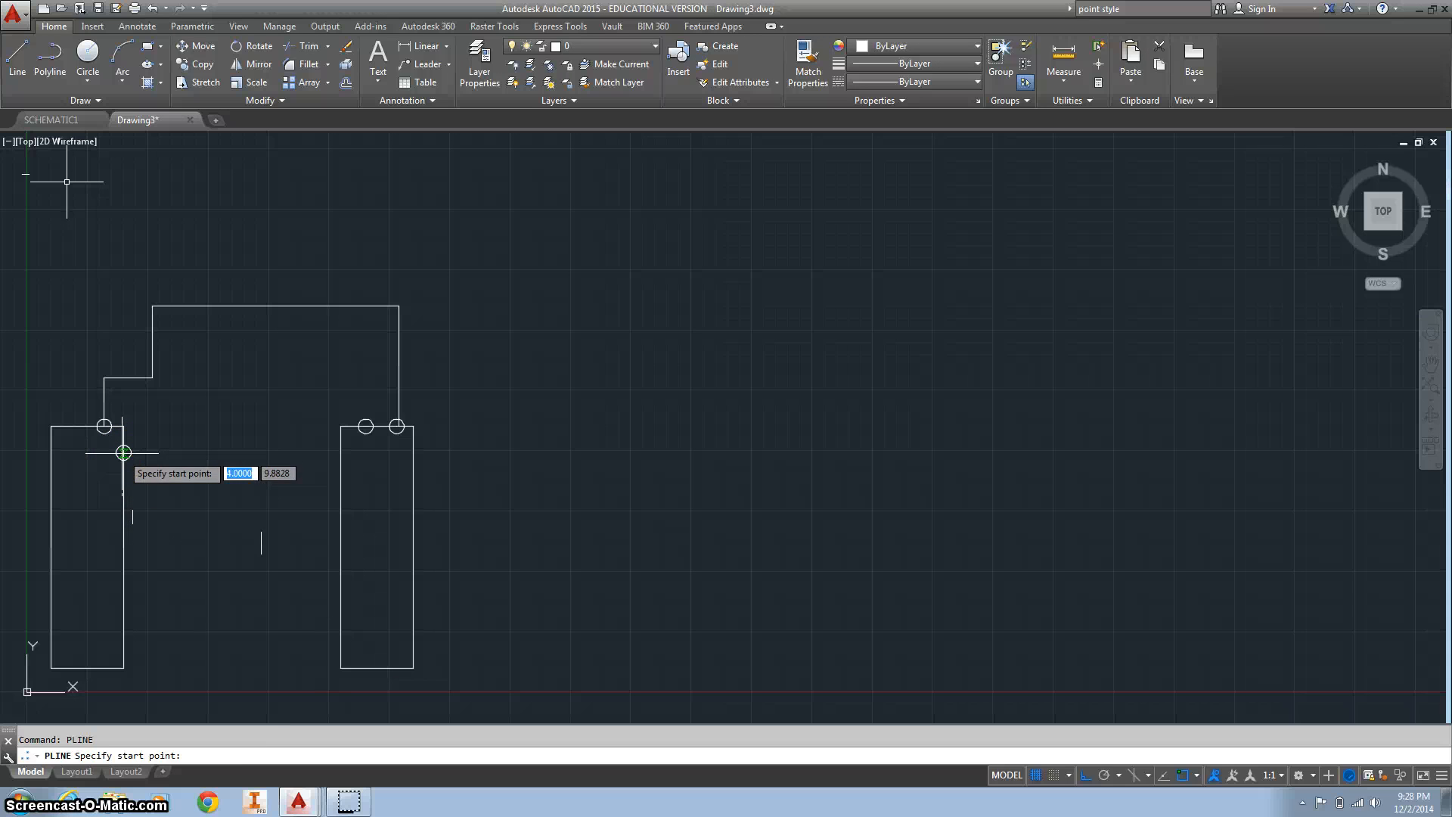
click(123, 452)
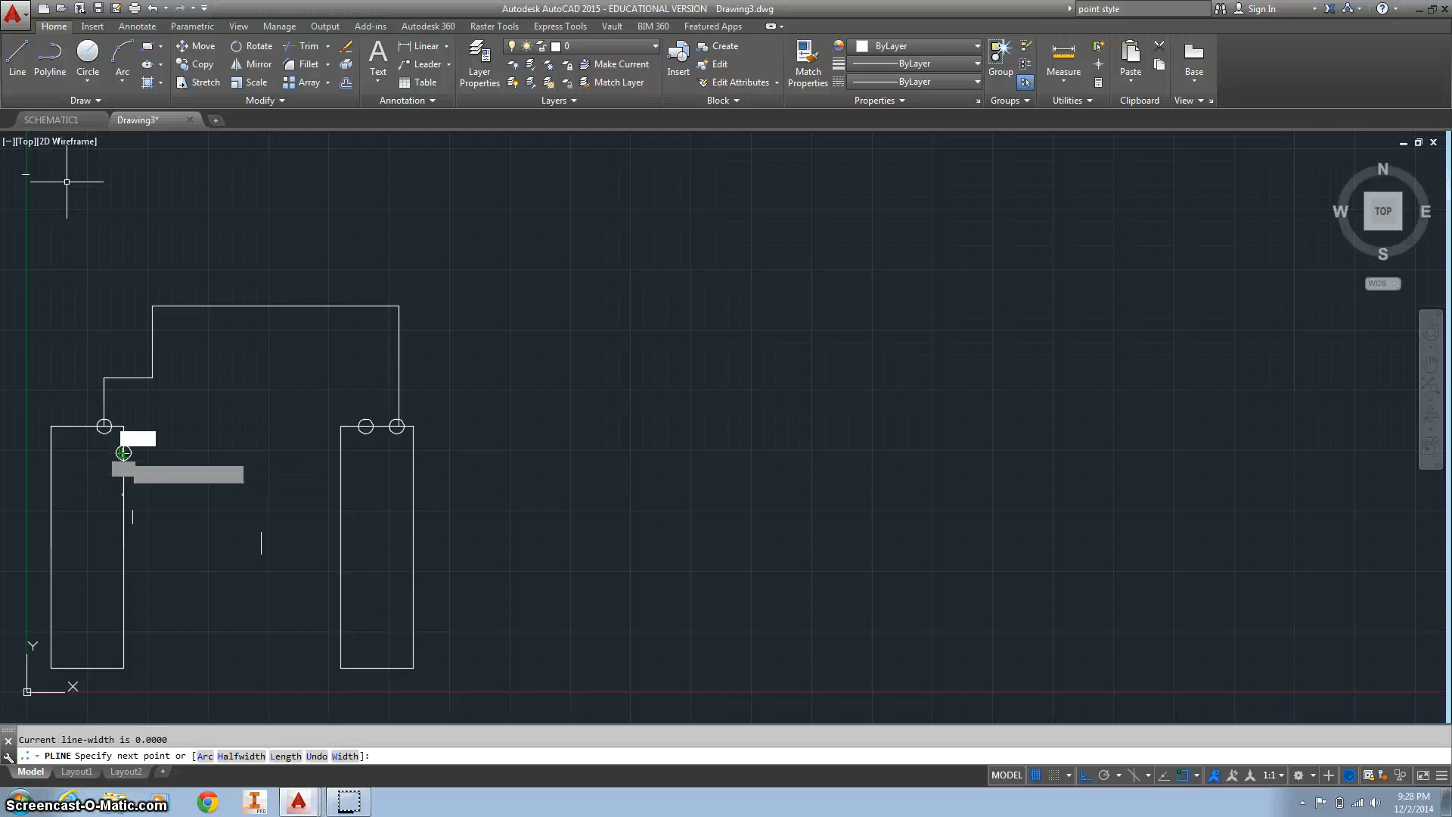
click(178, 453)
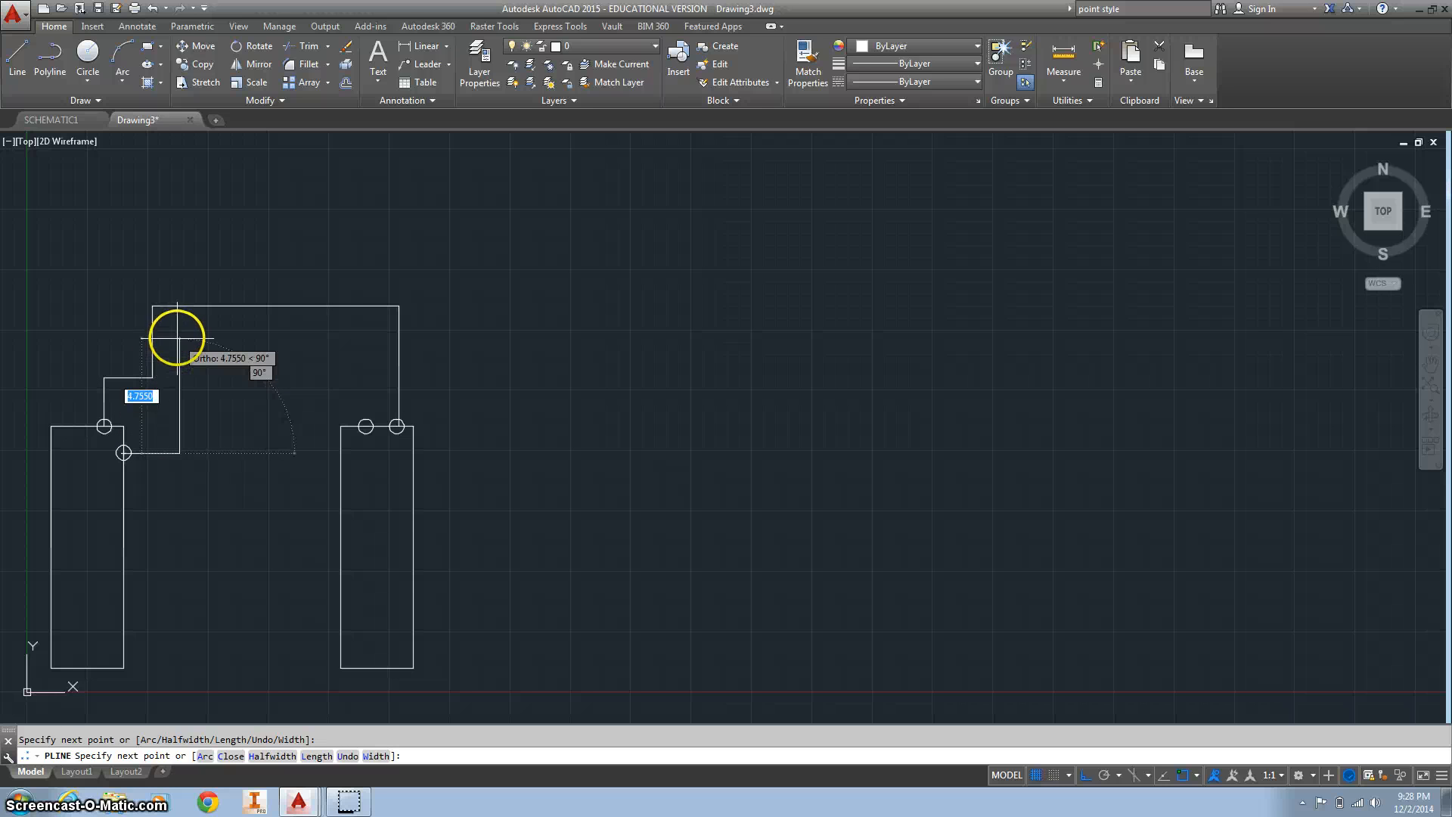
click(178, 336)
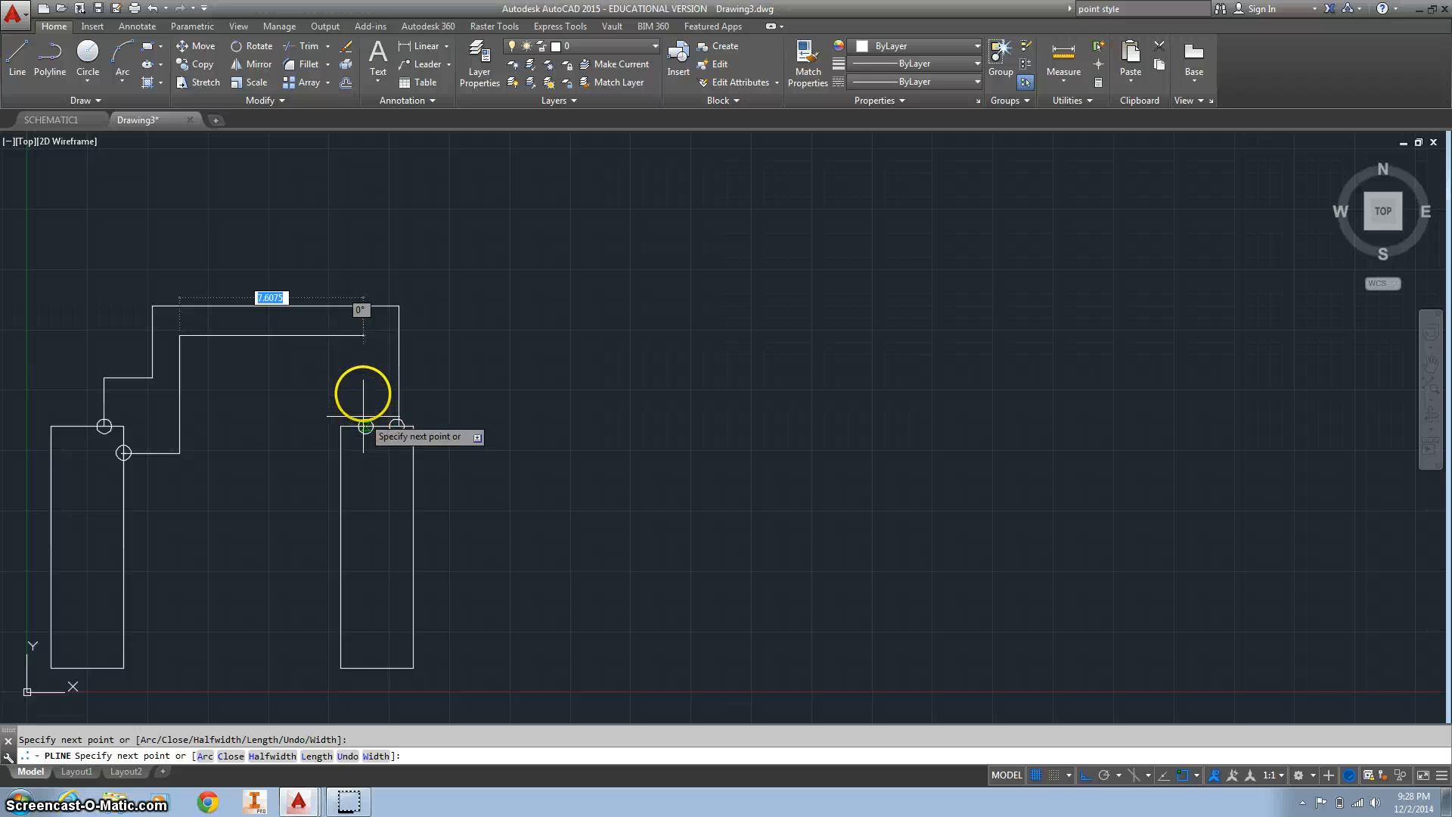
click(363, 359)
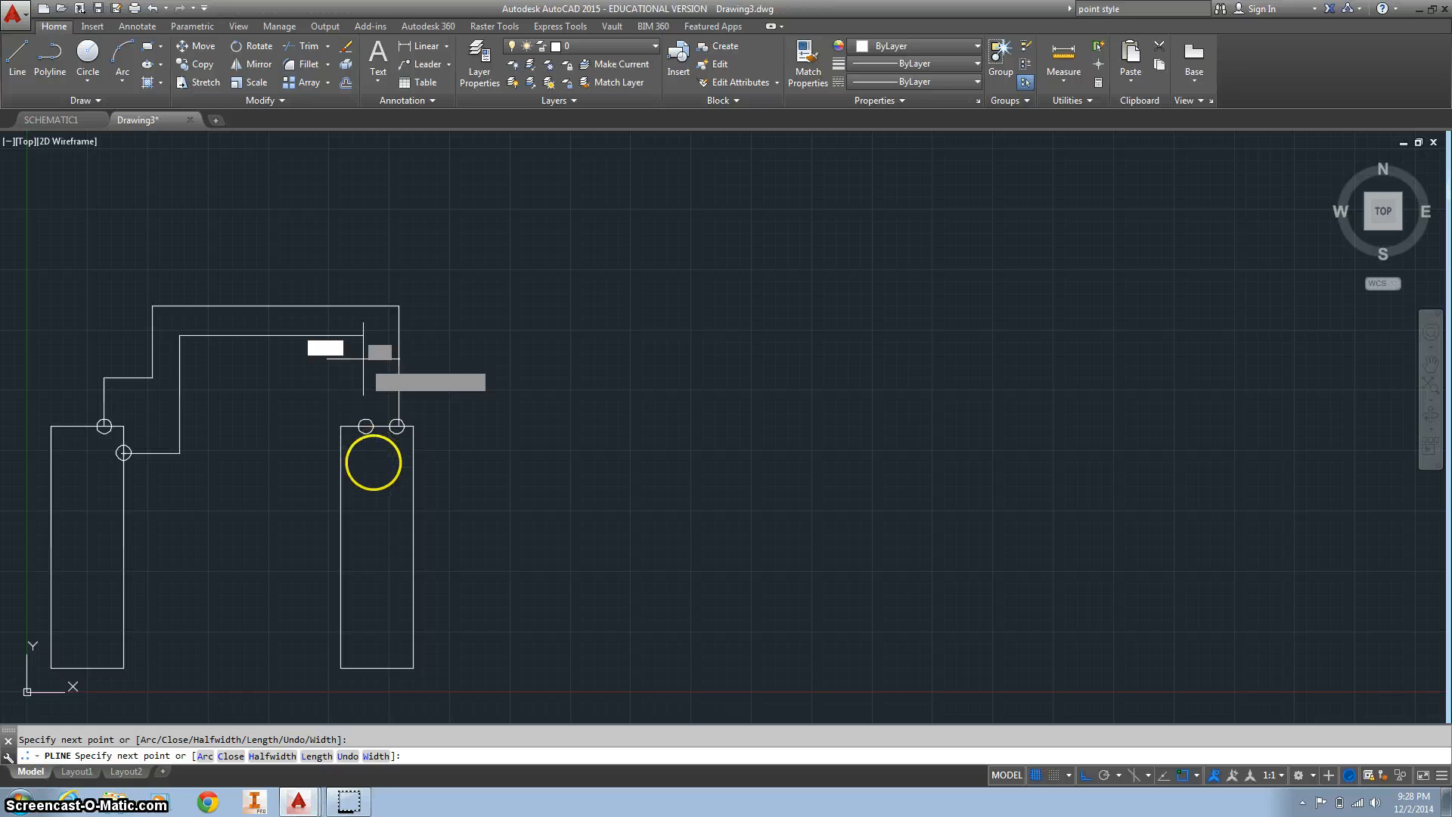
click(364, 426)
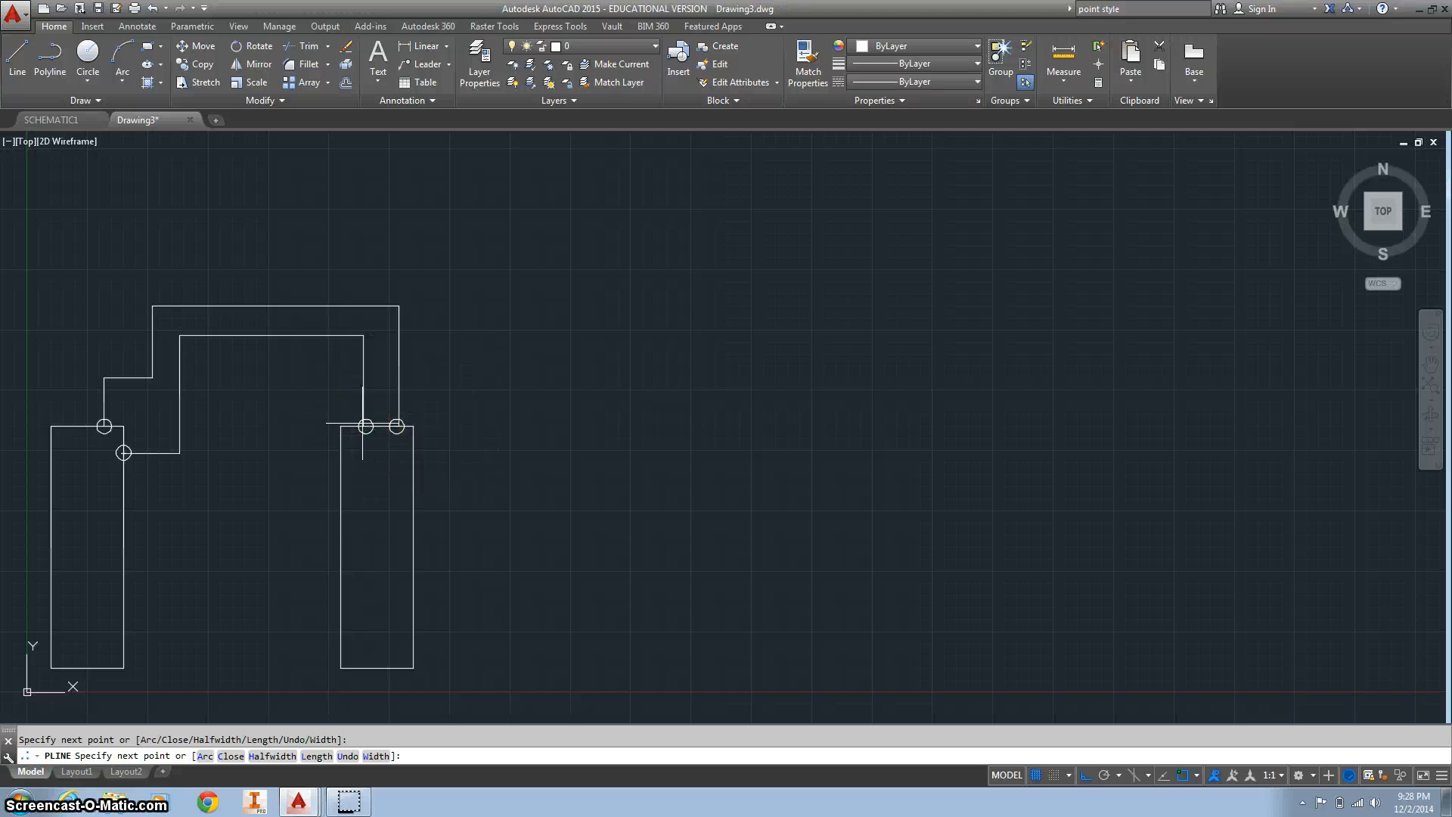
key(Escape)
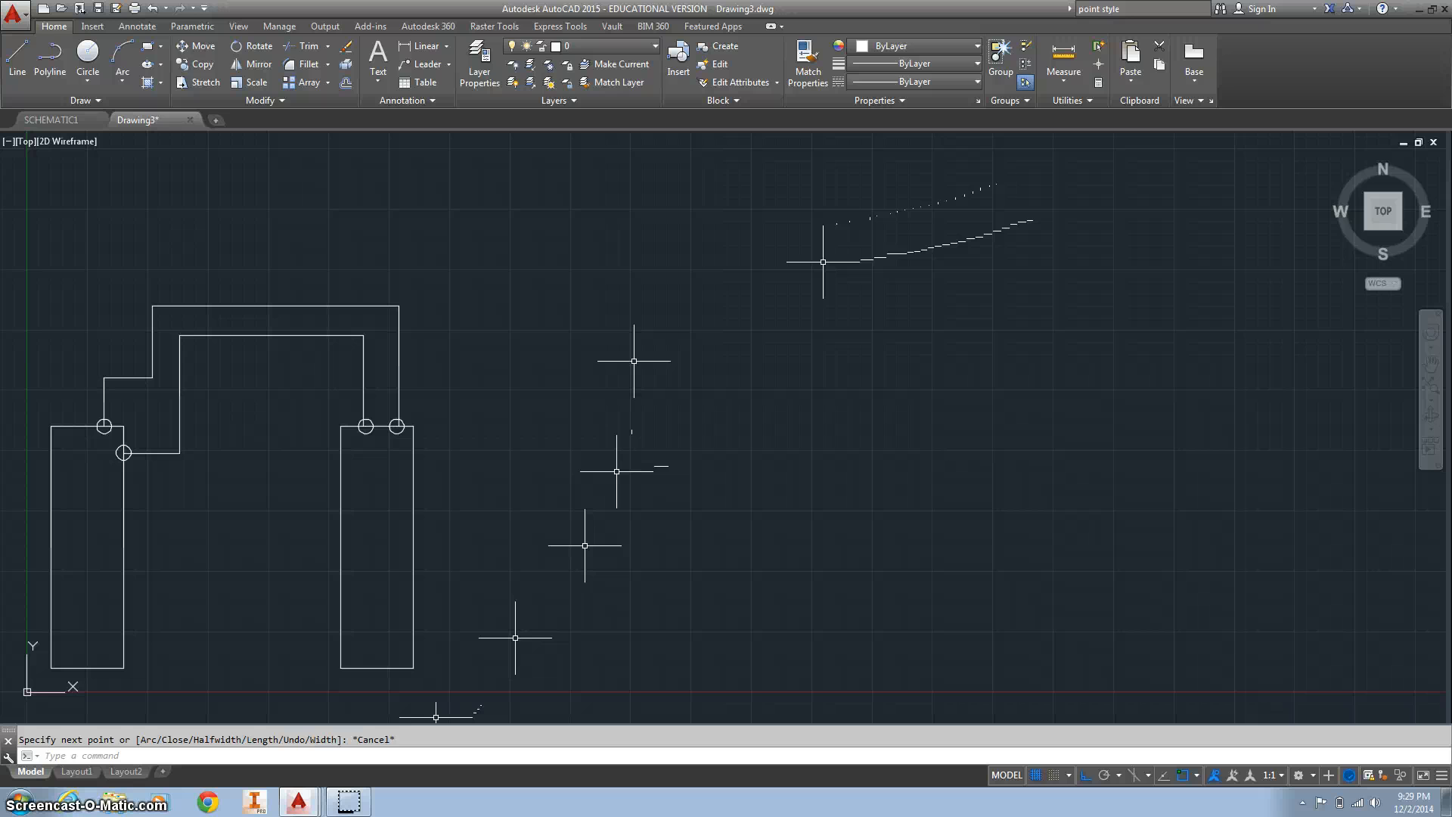
Step: Place a point near the bottom of the left rectangle's right edge and draw a horizontal line from it to the right rectangle's left edge
text(po)
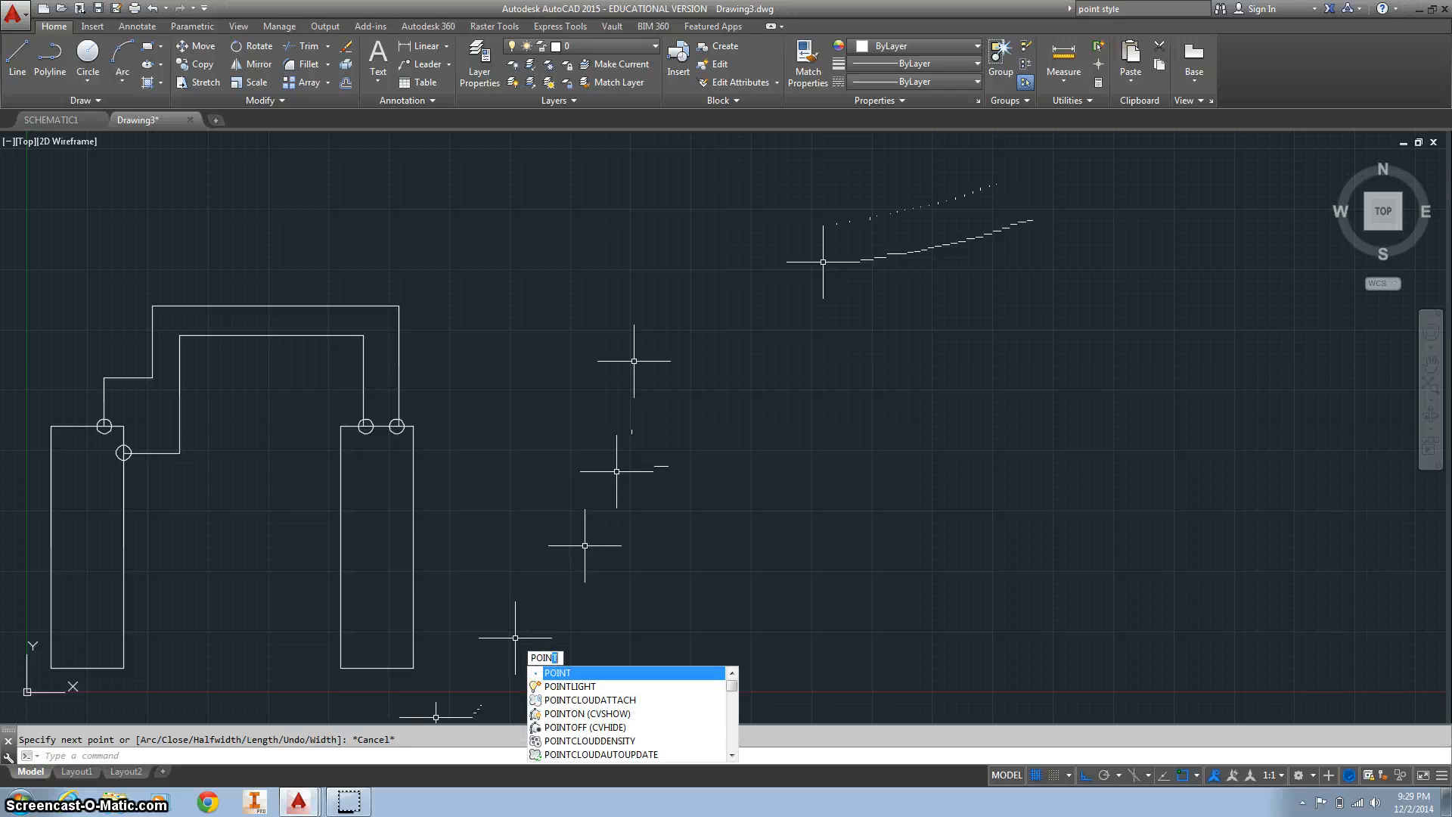
key(Return)
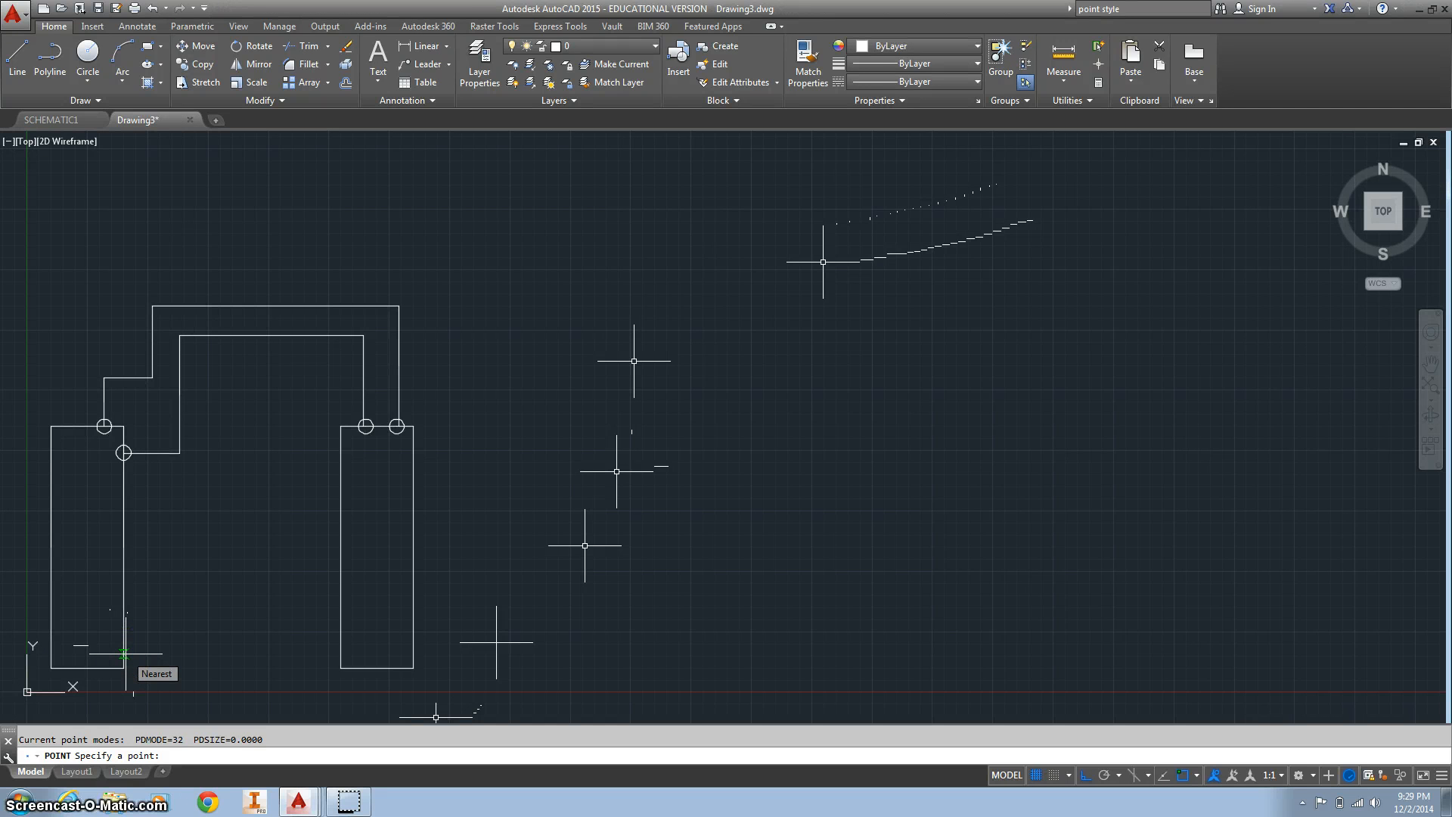
click(124, 653)
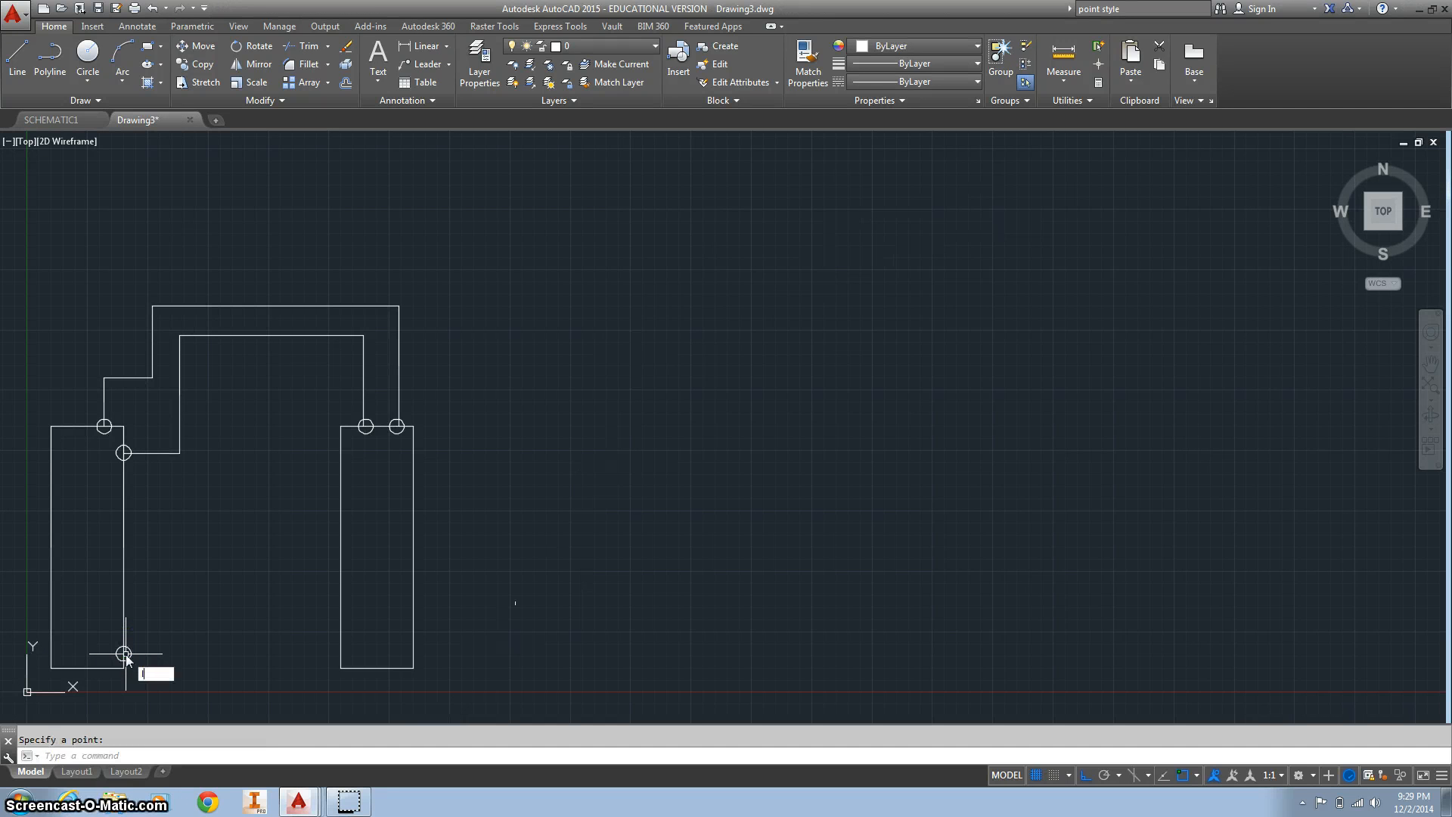
key(Return)
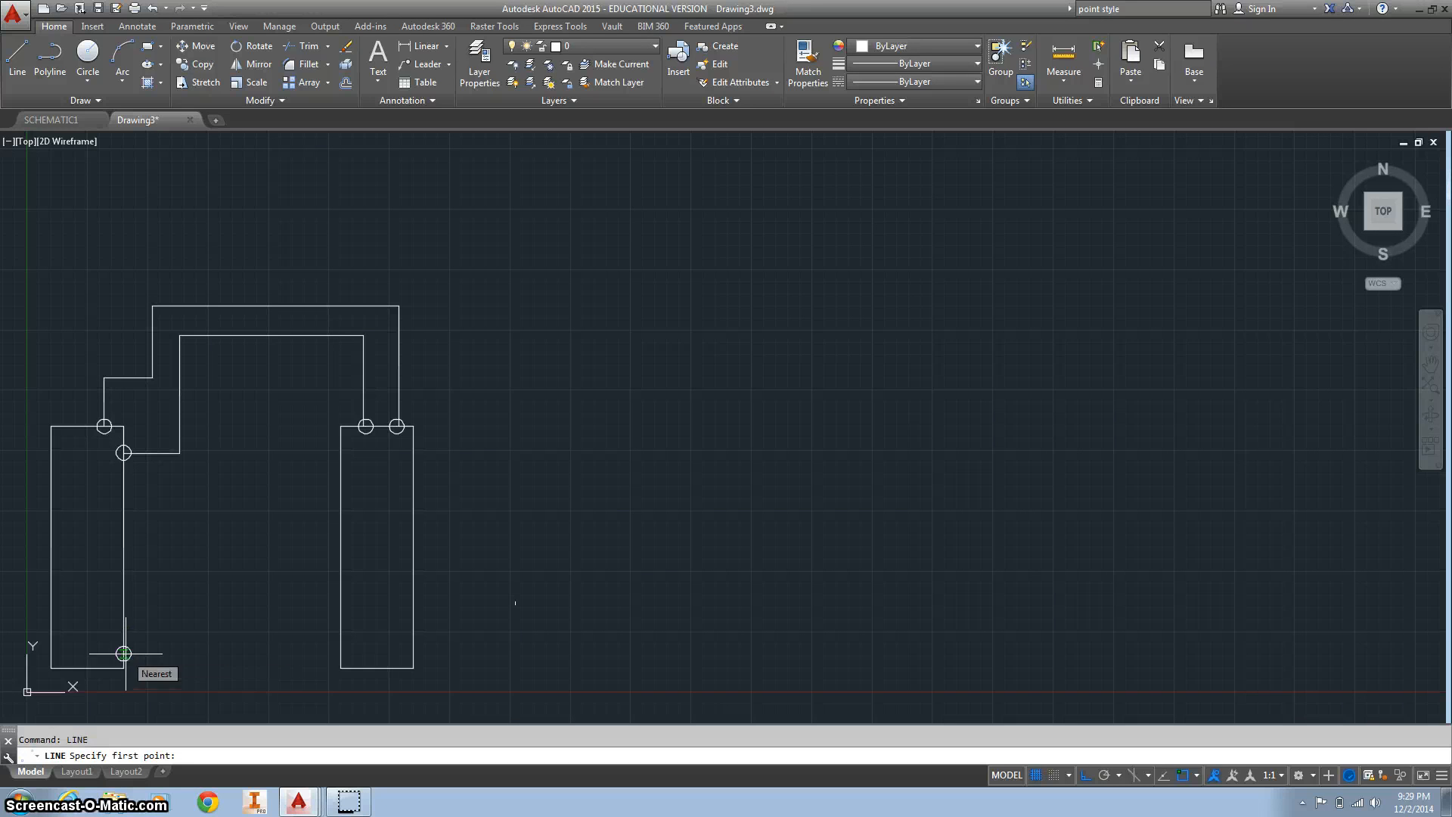
click(124, 653)
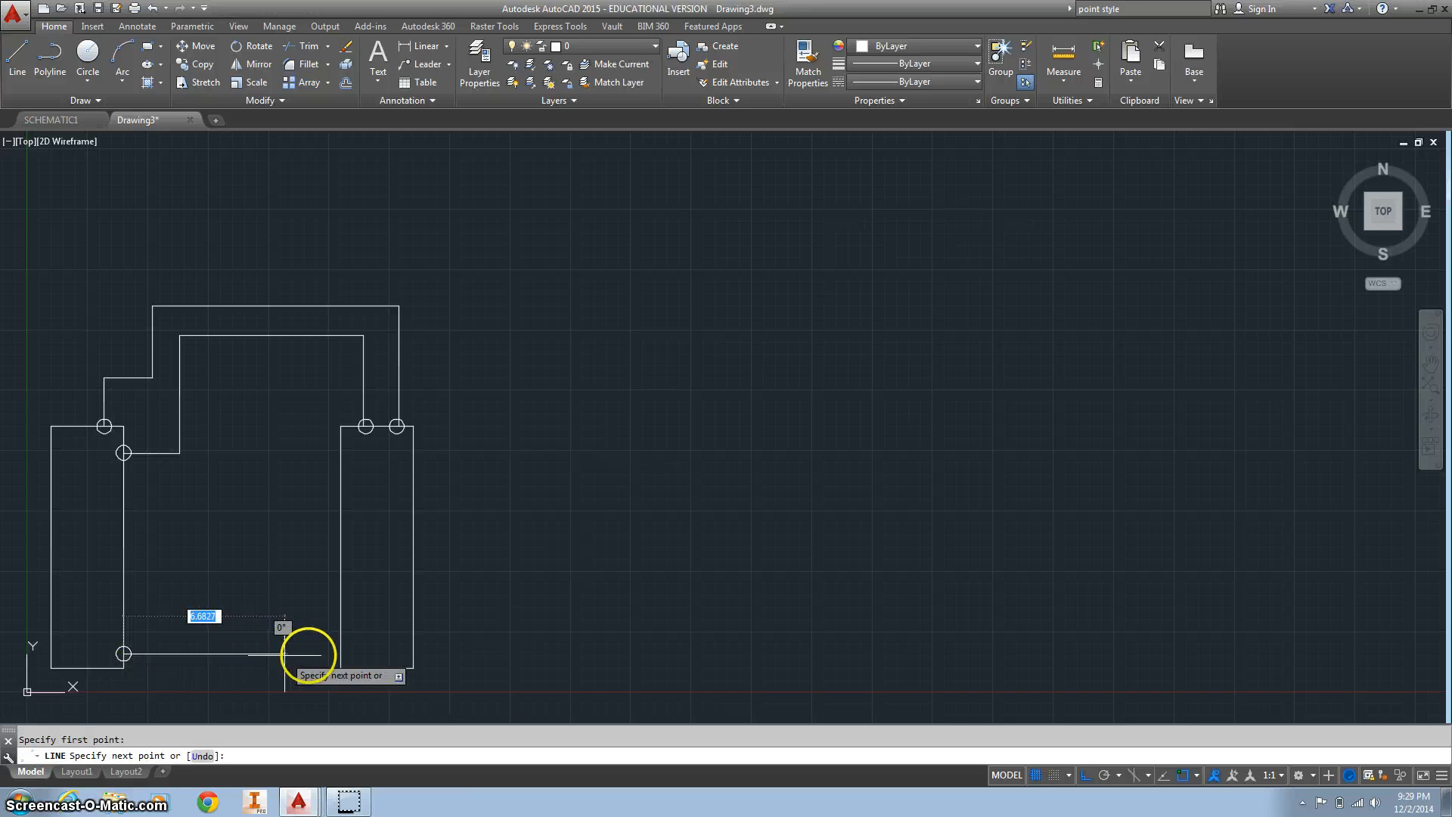
click(340, 652)
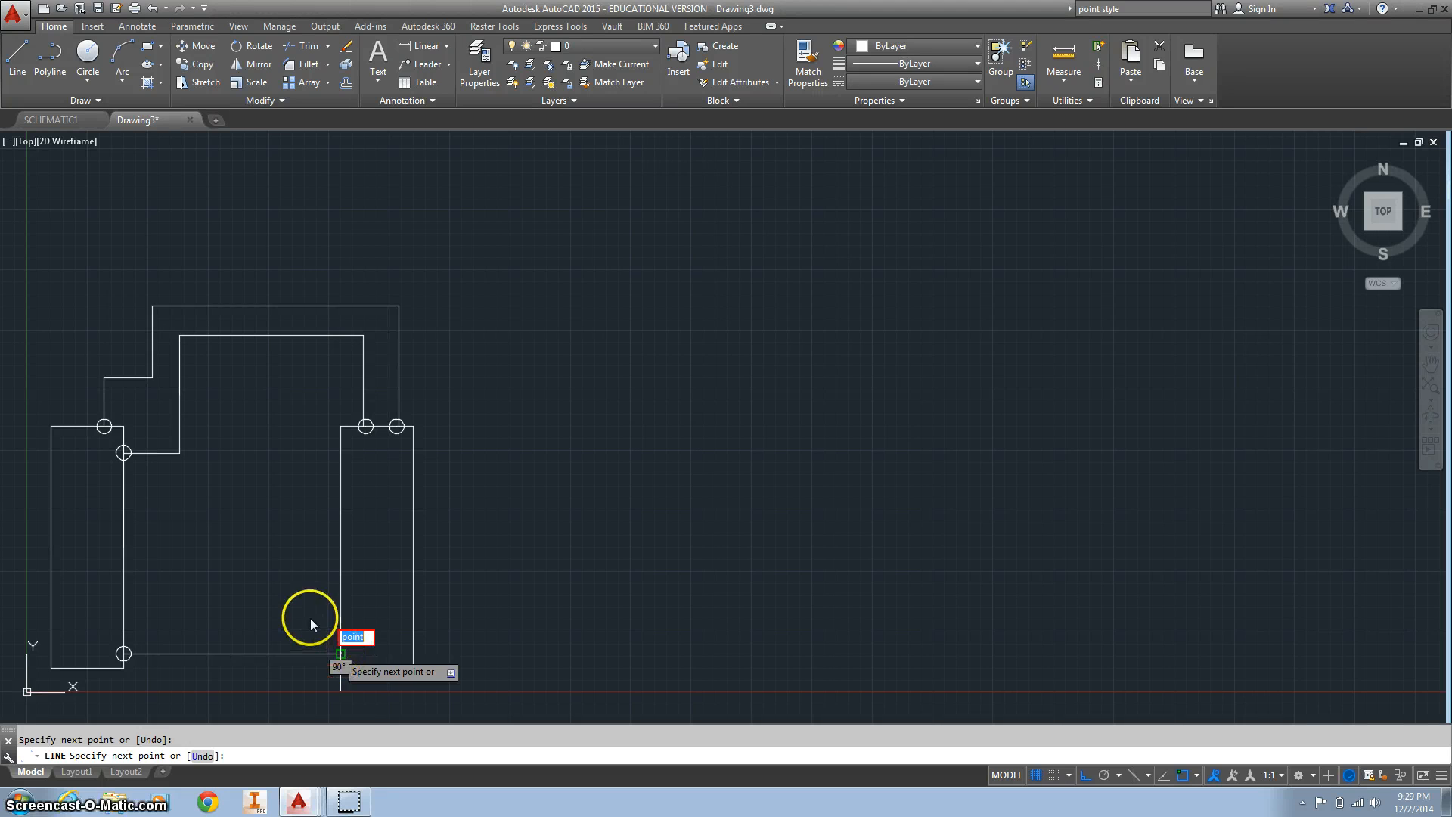
Step: End the line and place a point where the bottom wire meets the right rectangle's left edge
key(Escape)
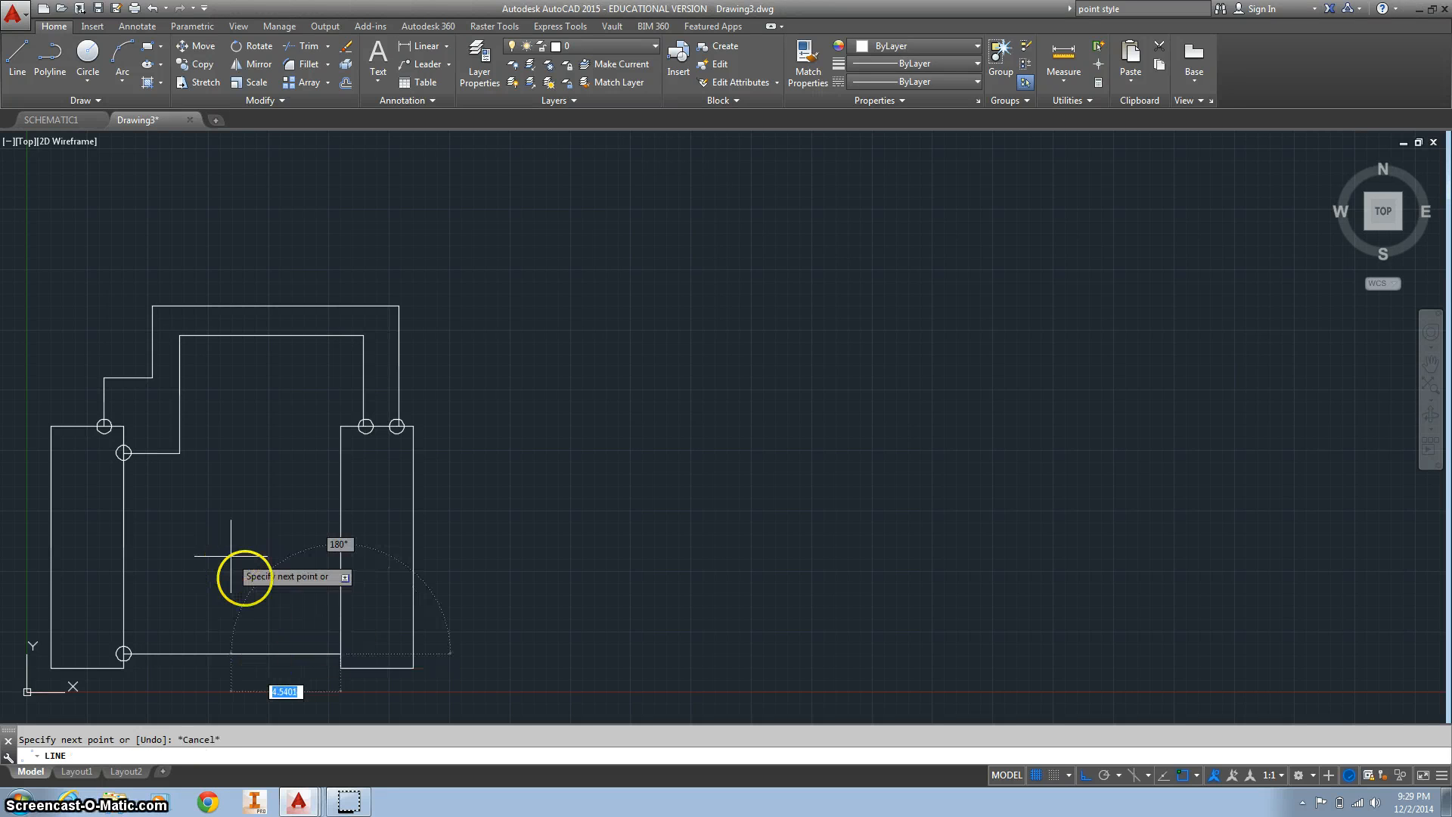
text(poi)
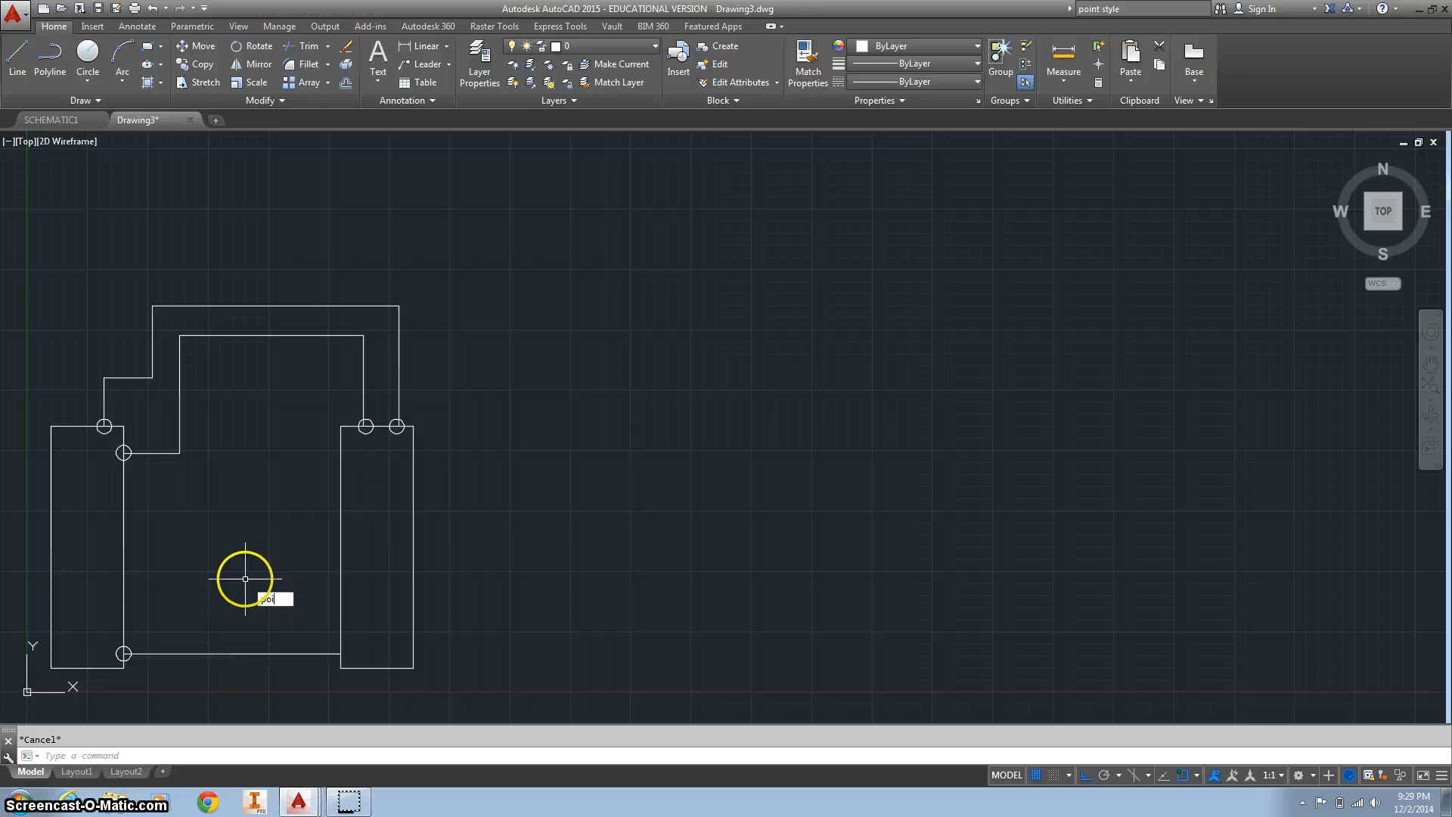
text(nt)
key(Return)
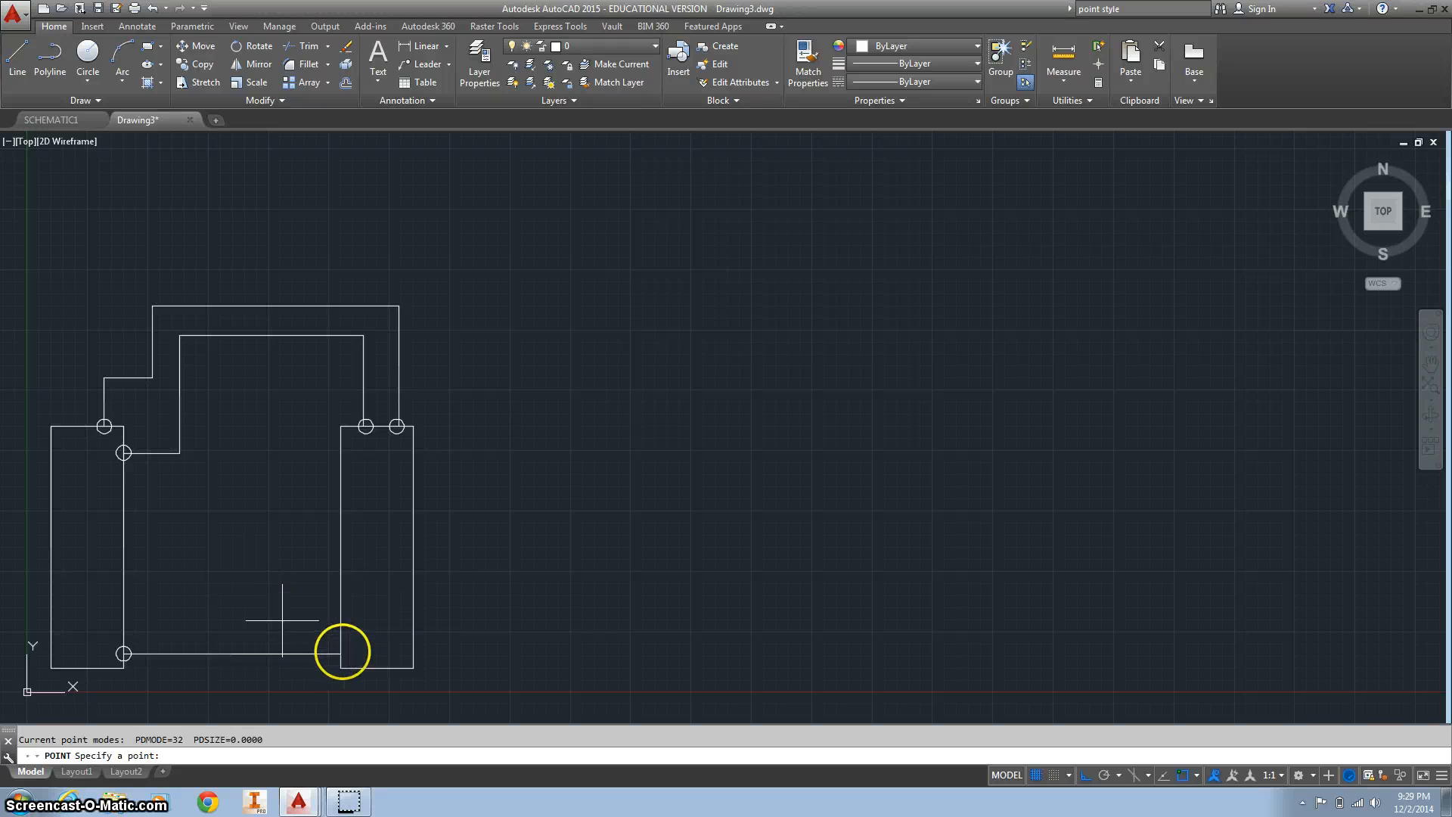
click(342, 653)
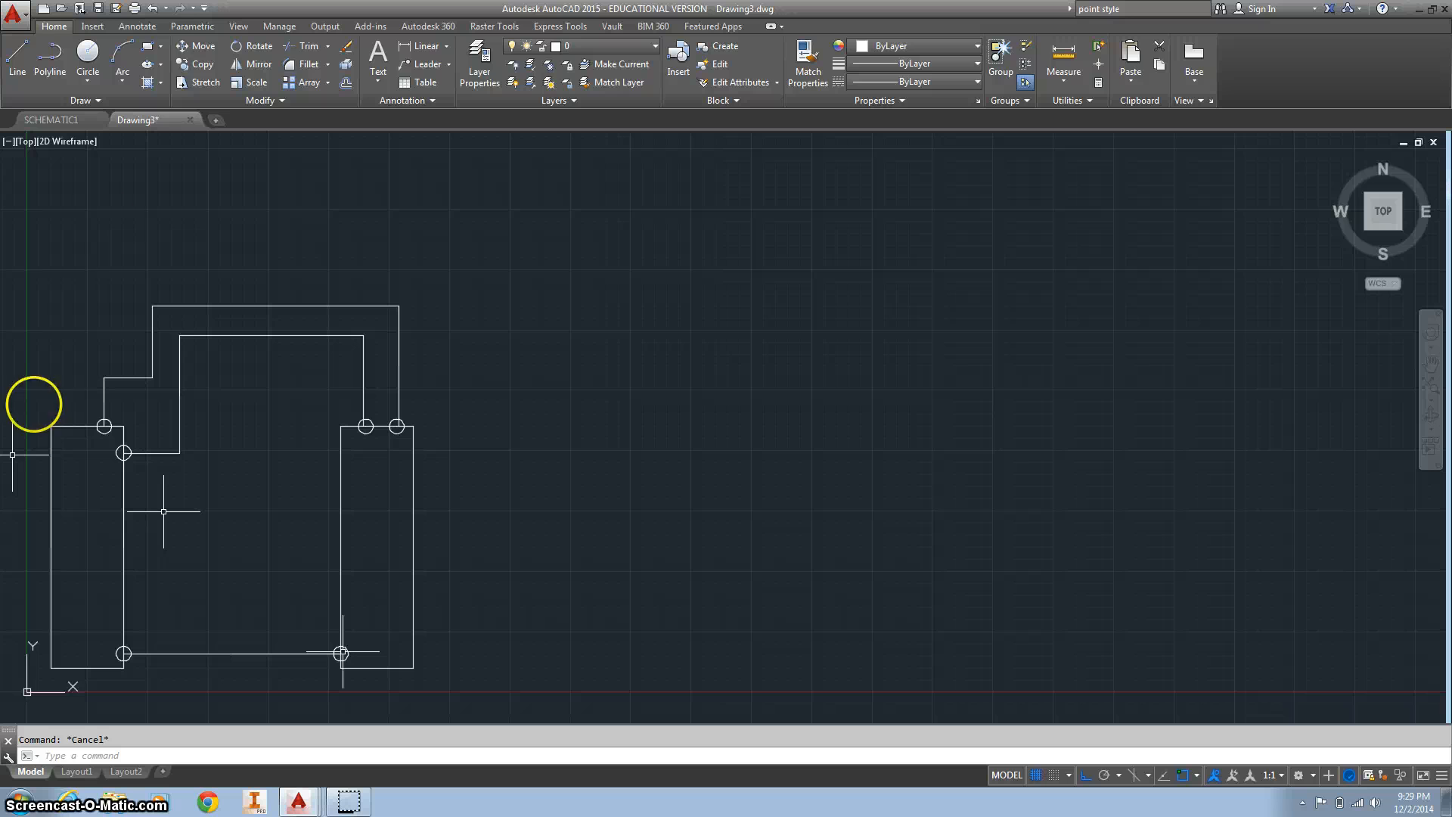
Step: Create a rectangular array of the bottom wire and its two end points with 1 column and 7 rows
click(292, 83)
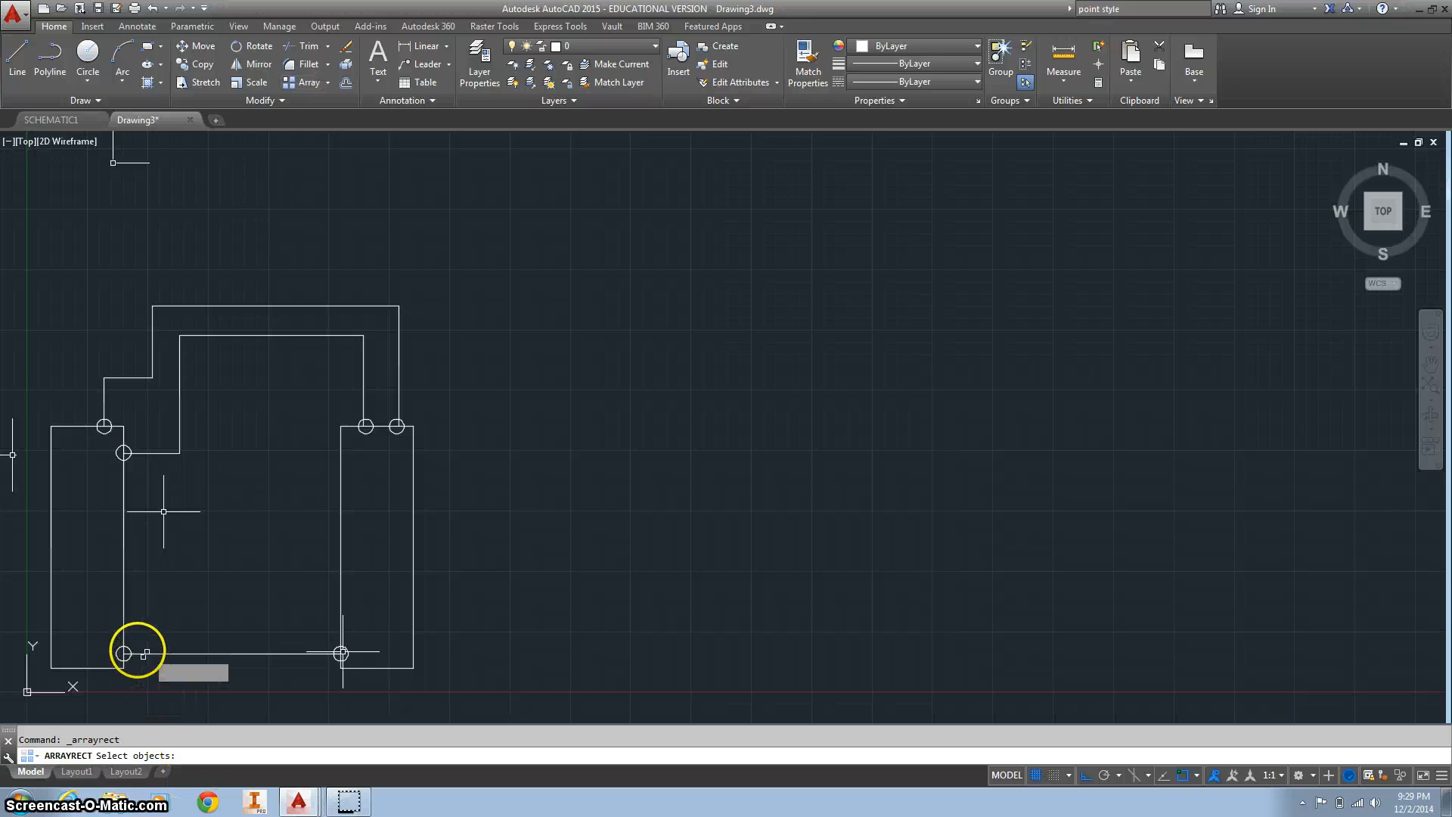
click(125, 652)
click(165, 654)
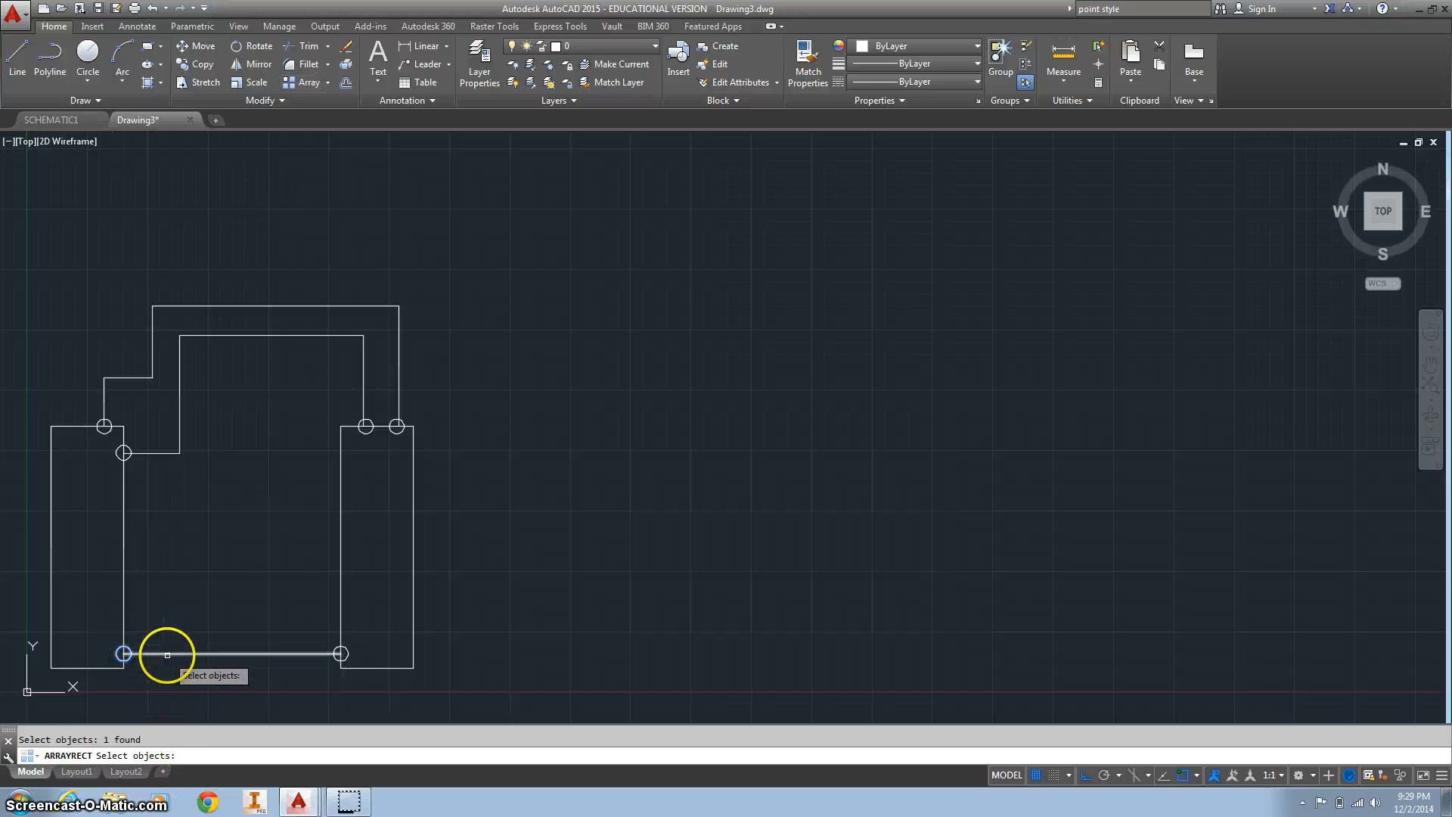
click(339, 652)
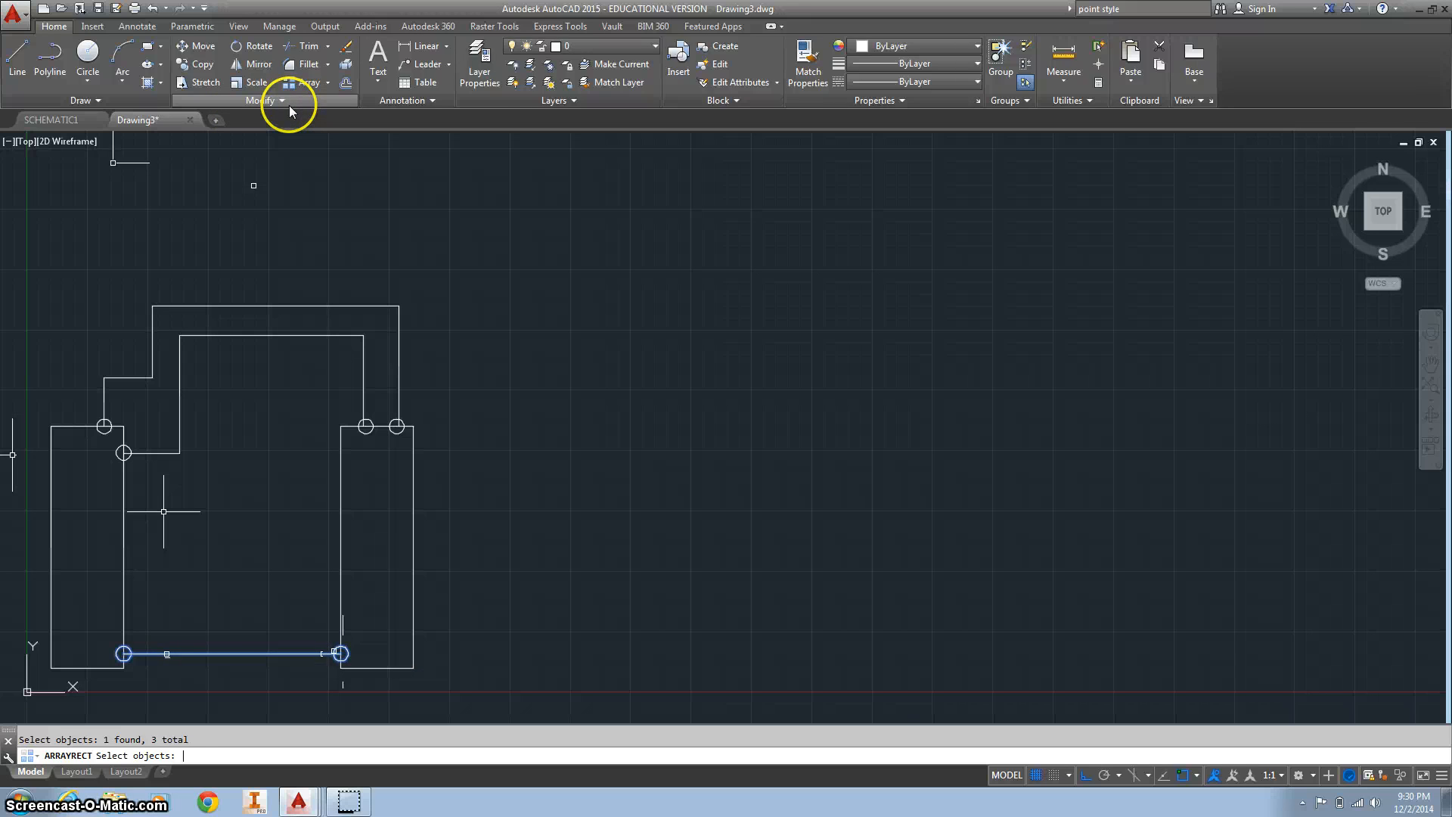
key(Return)
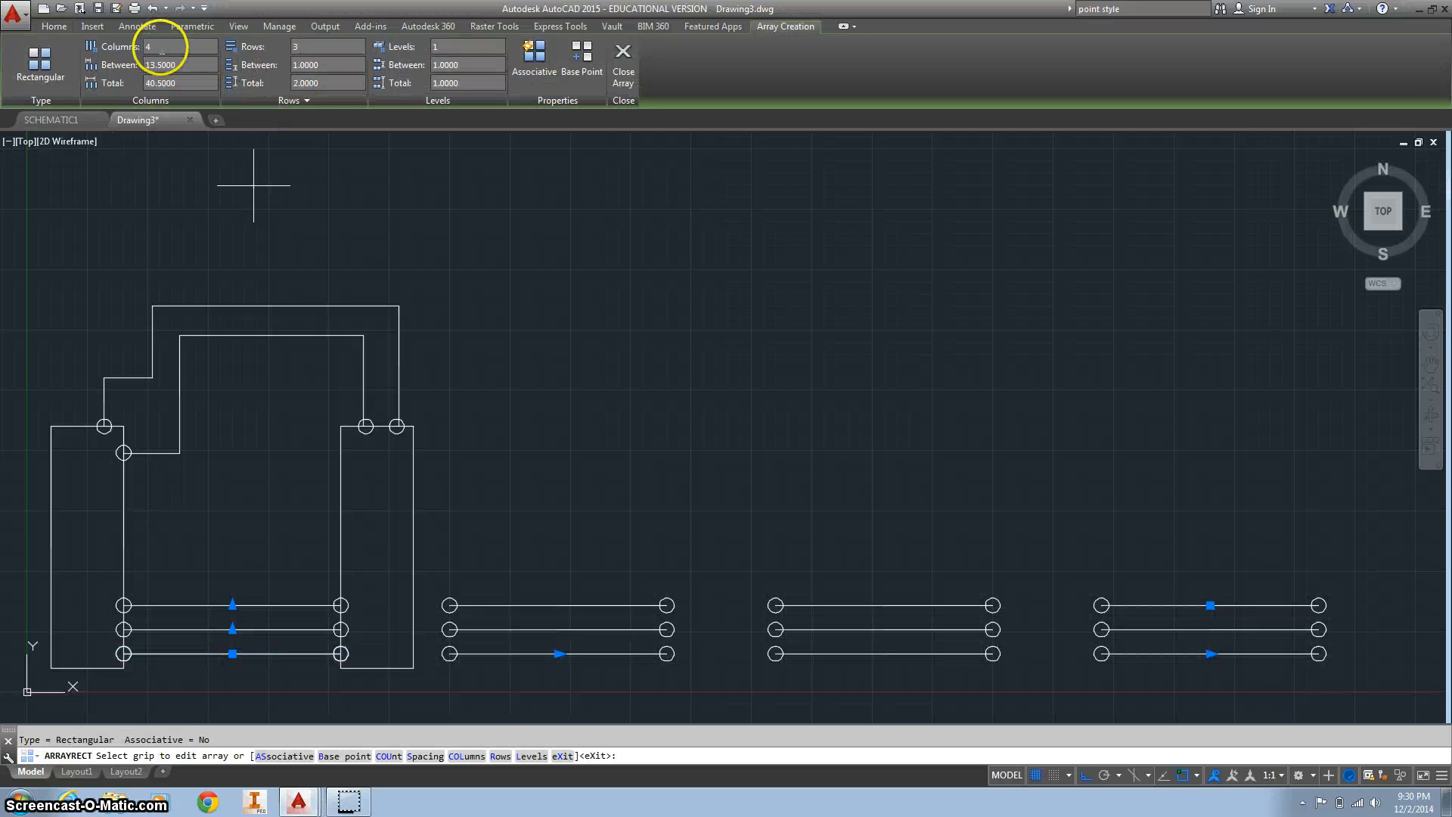
click(161, 49)
text(1)
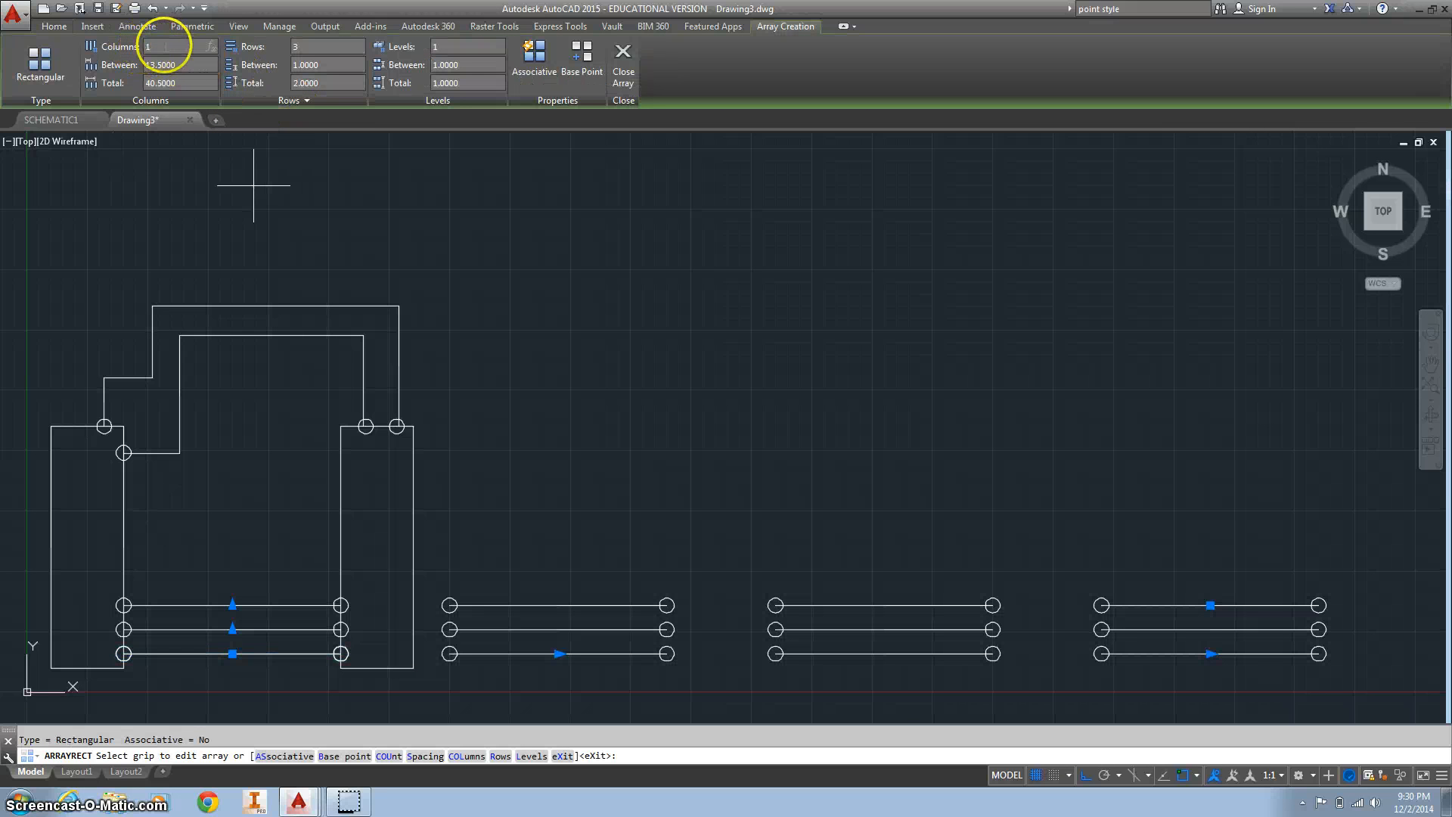
click(296, 47)
click(290, 46)
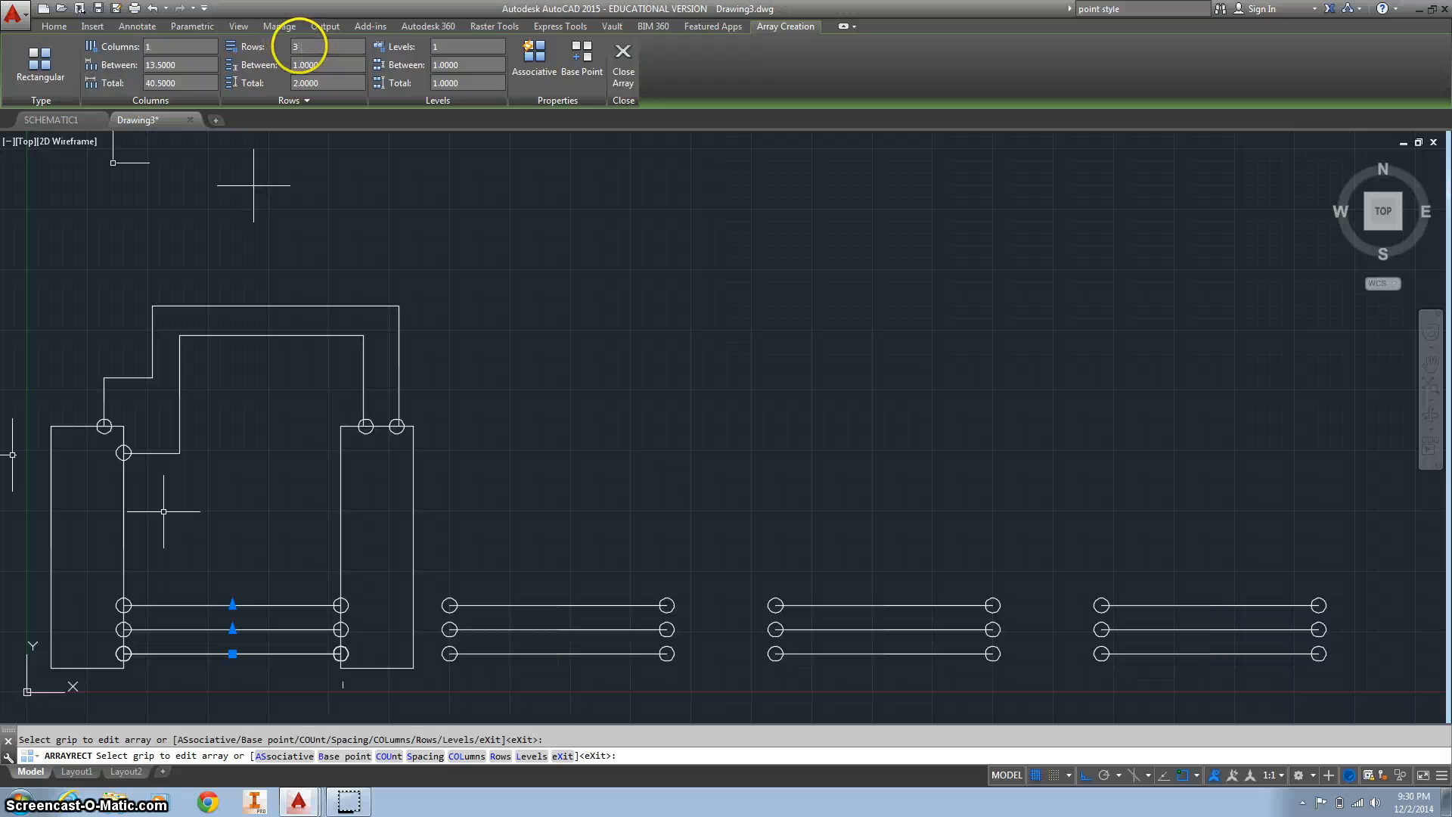
text(7)
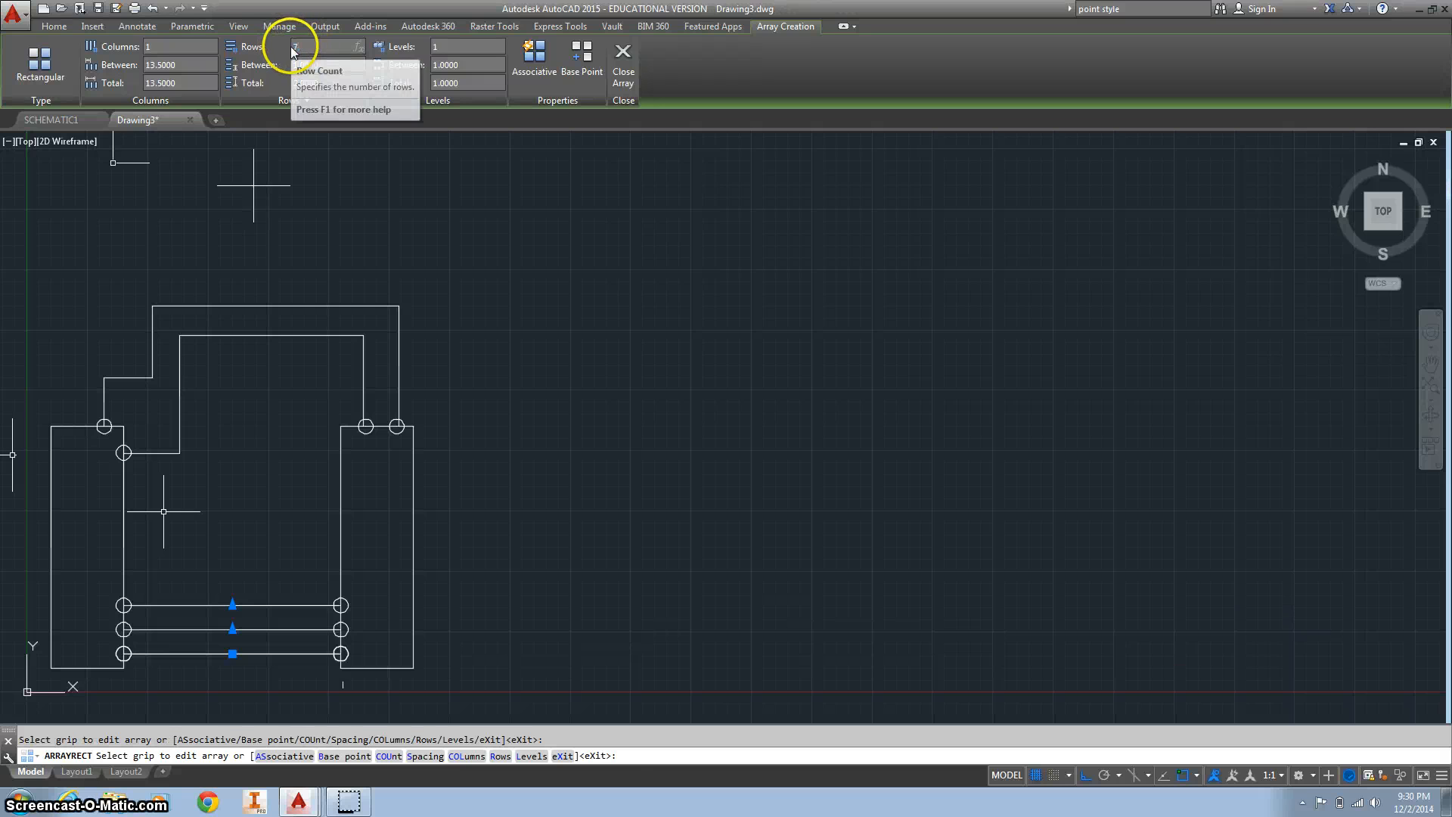
Step: Make the wire array associative and finish it
click(338, 66)
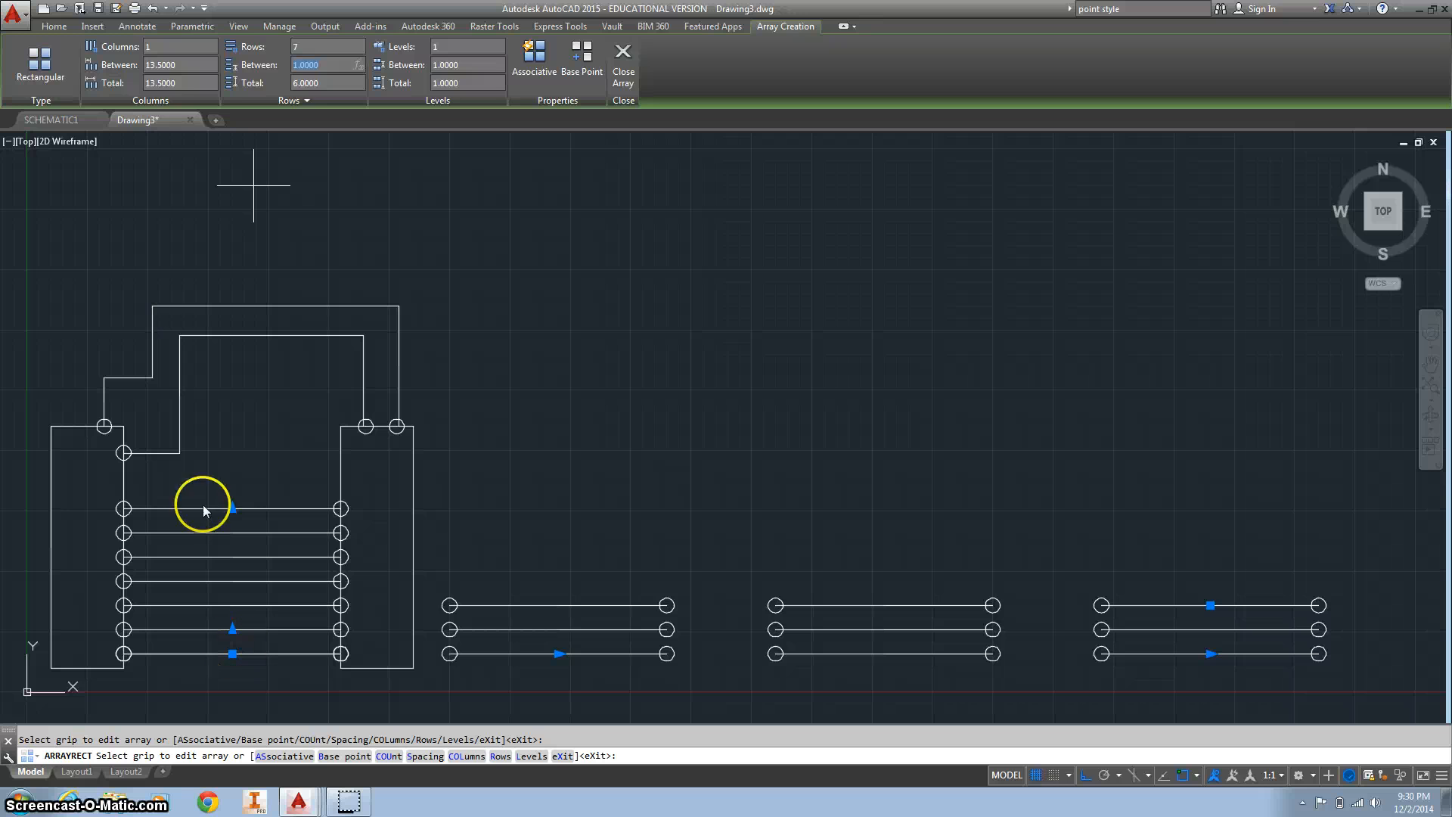
click(169, 46)
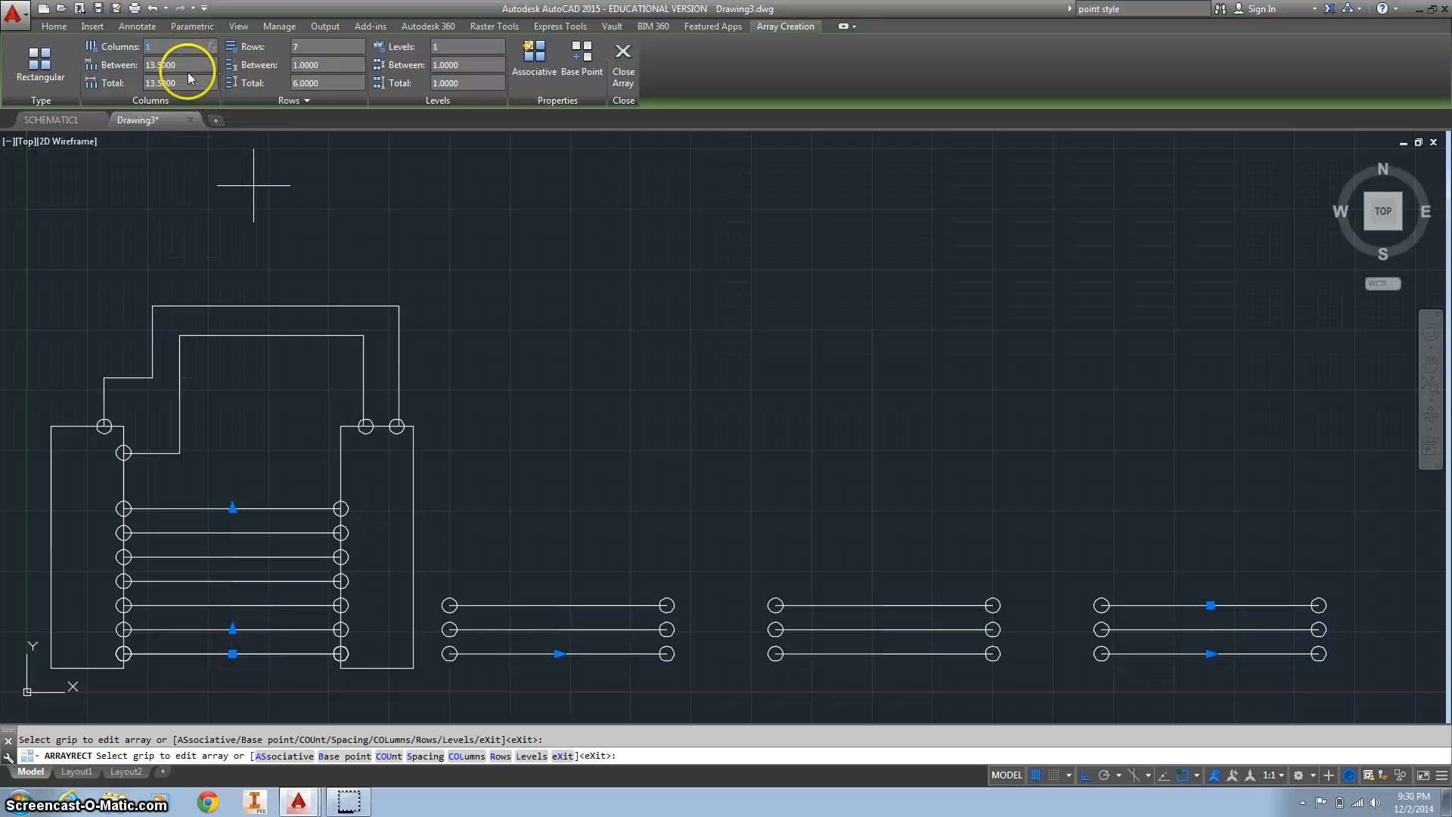
click(191, 66)
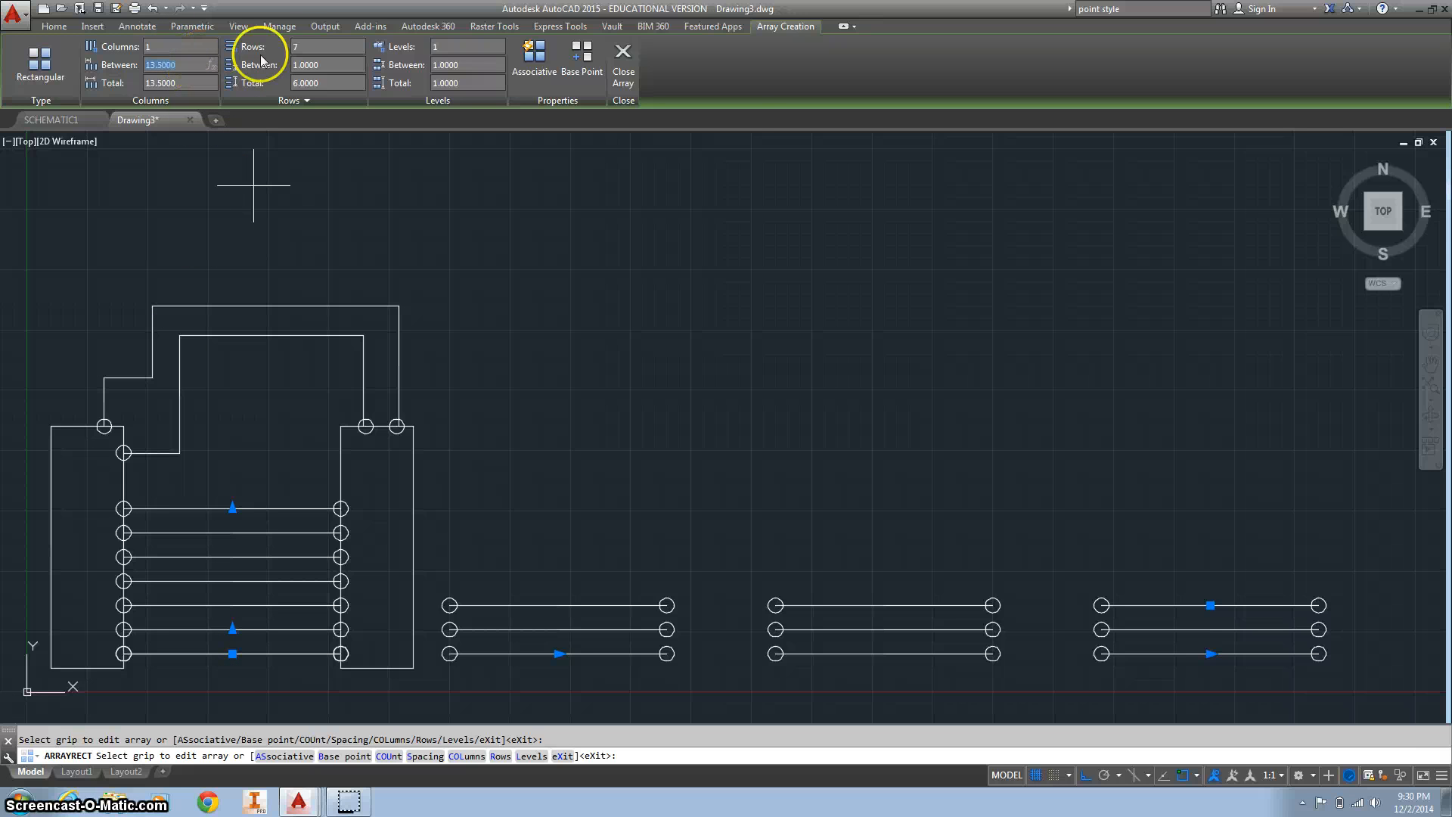
click(534, 59)
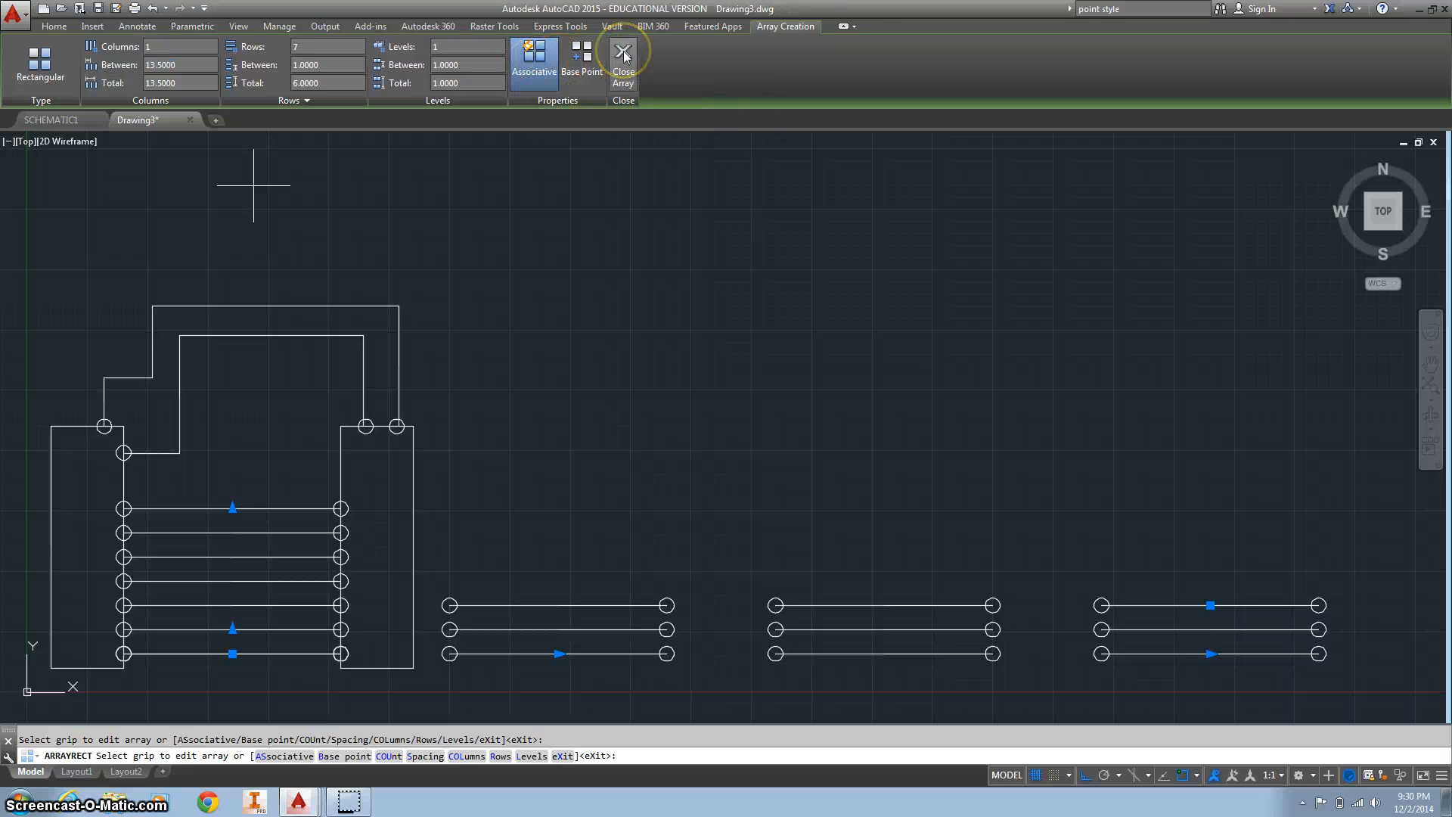
key(Escape)
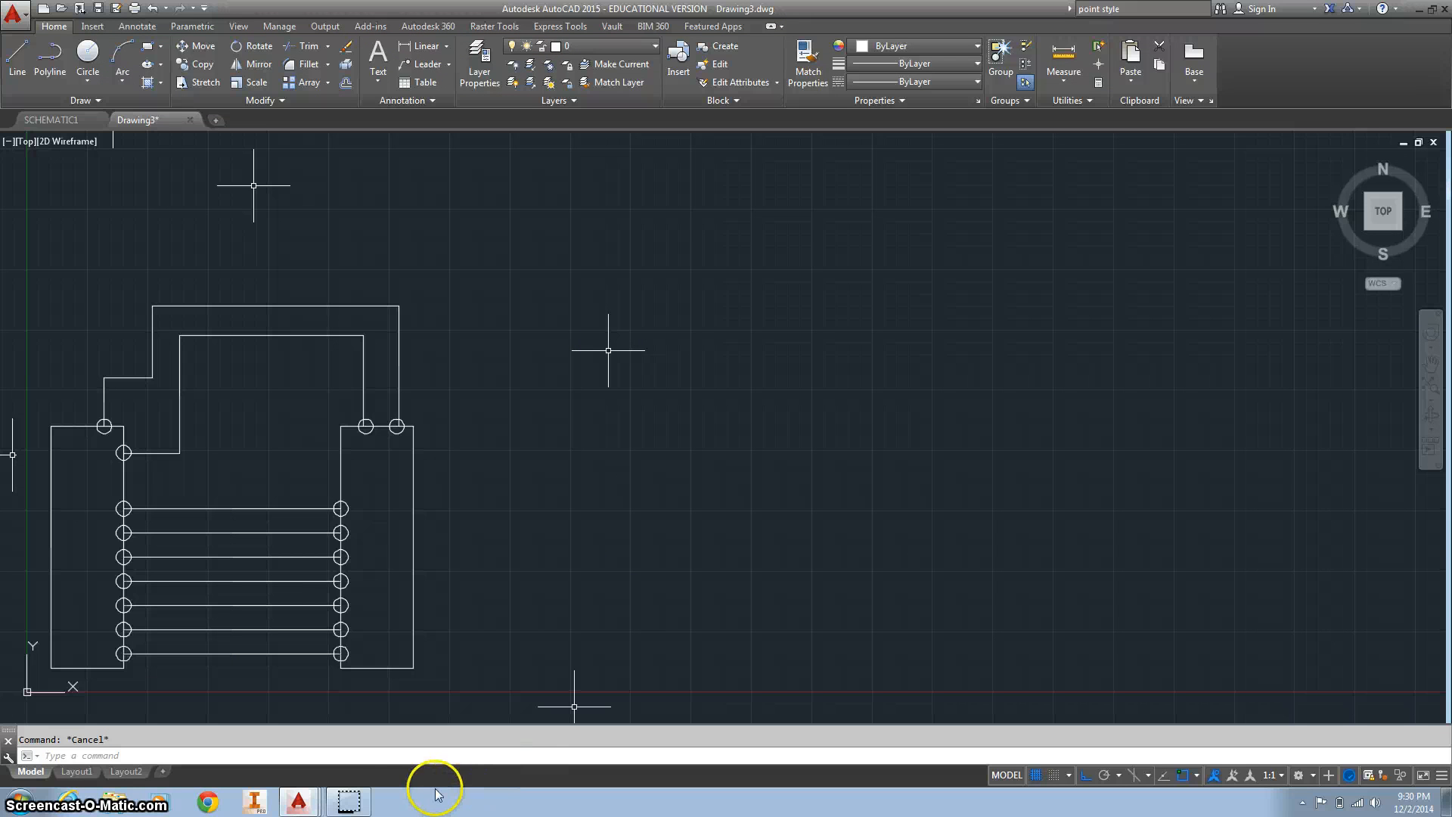
Step: Place a point on the right rectangle's right edge, level with the topmost wire of the array
click(357, 791)
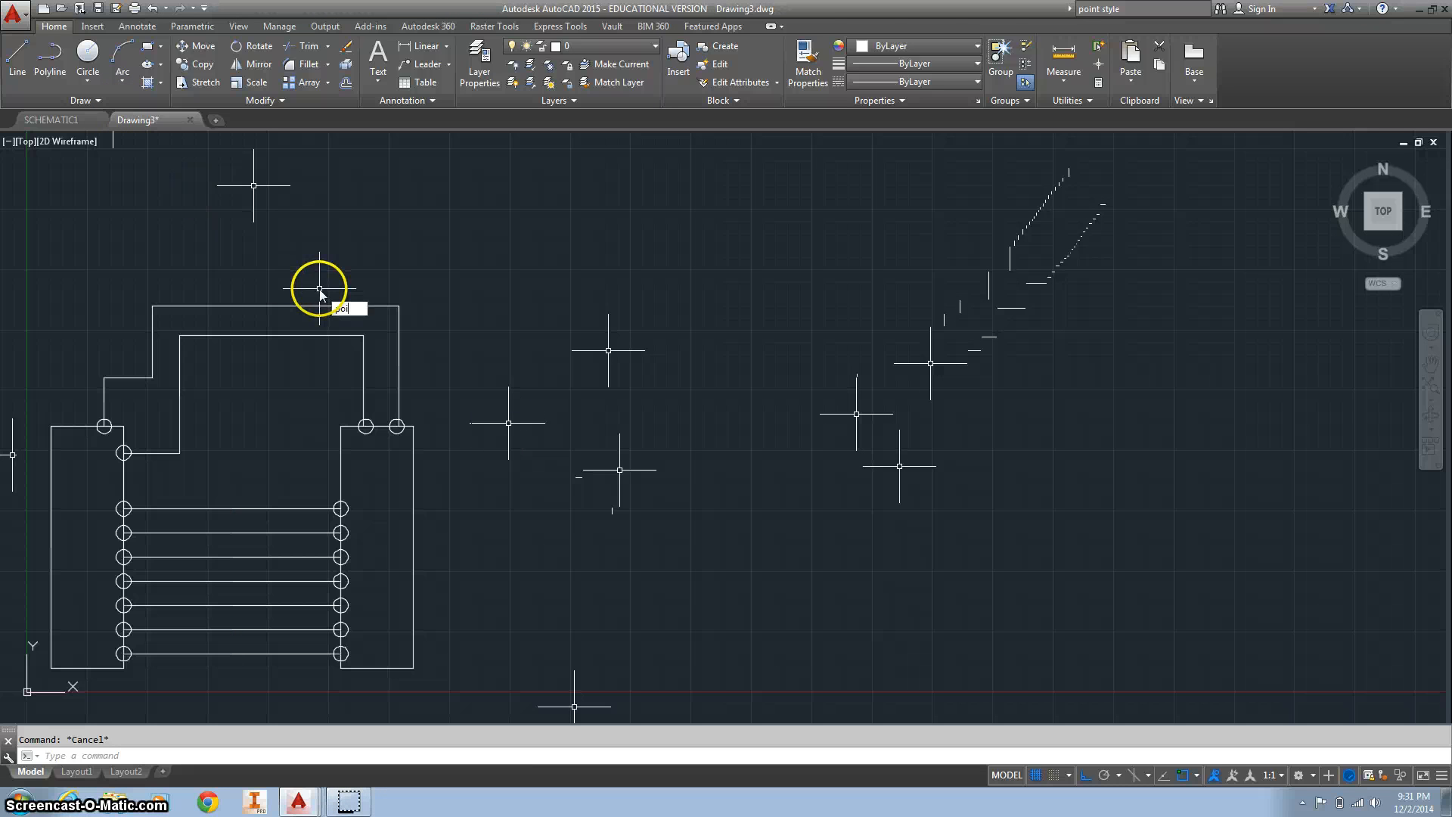
text(t)
key(Return)
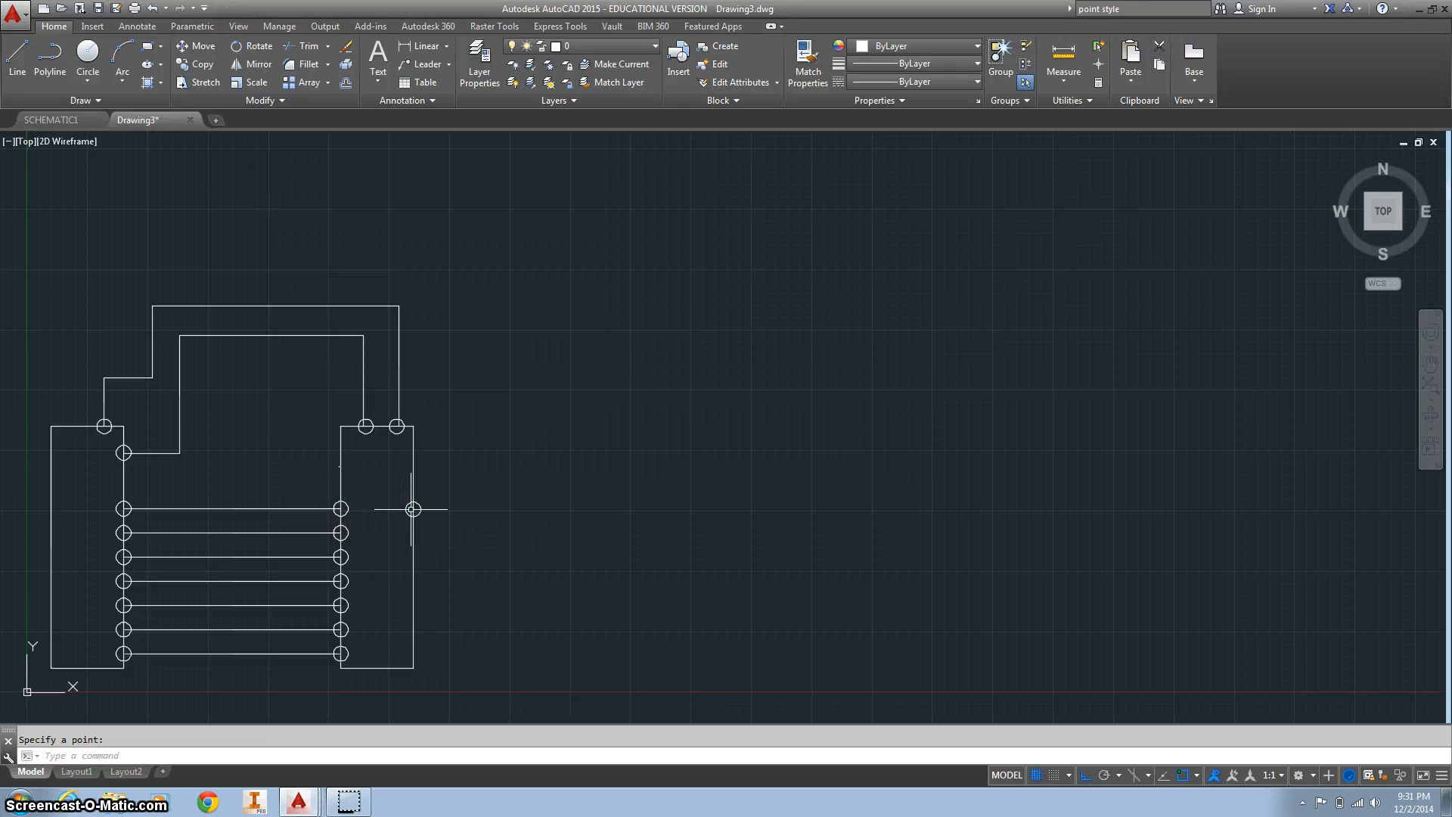
click(413, 509)
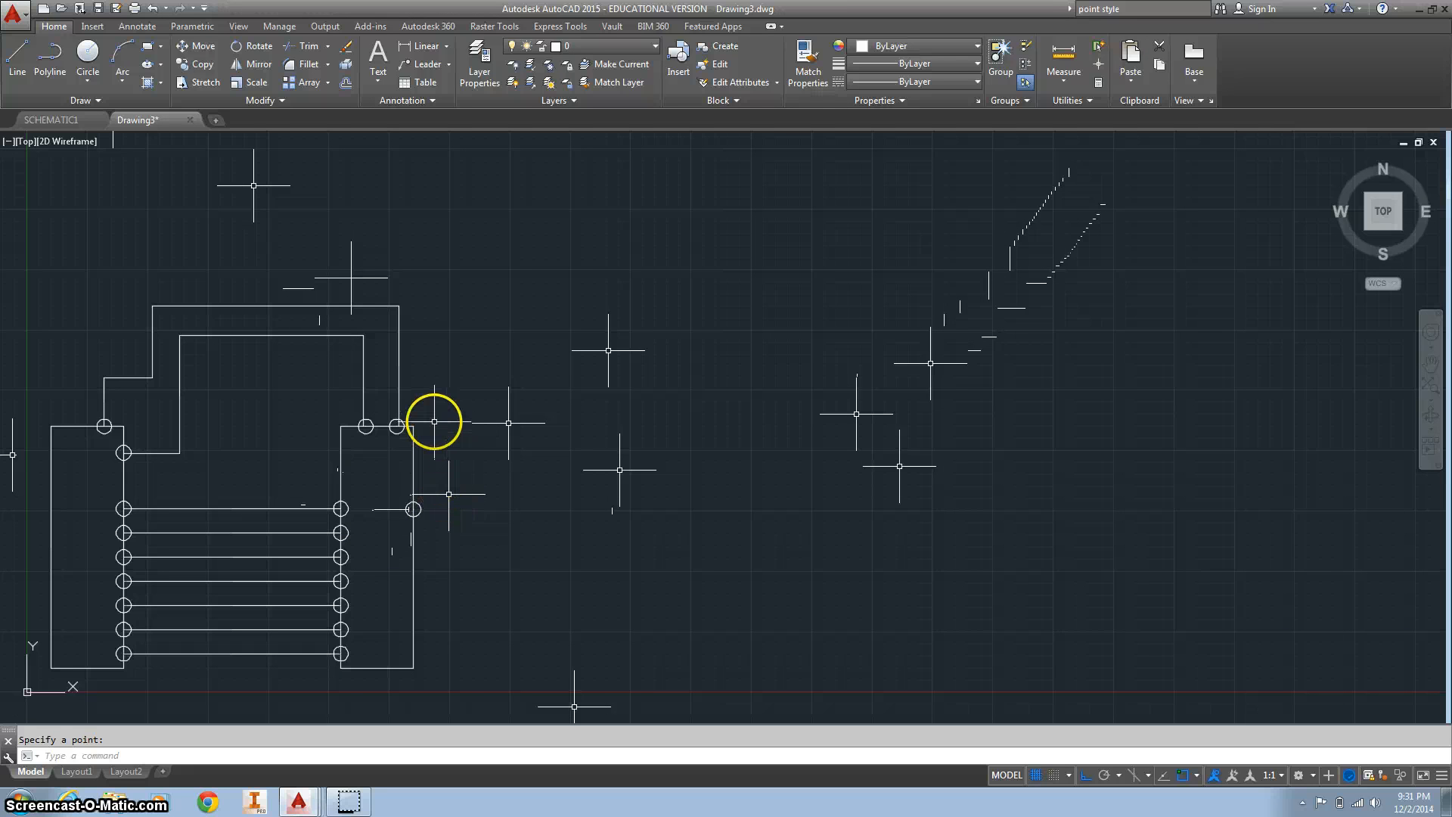
Step: Draw a polyline from the right rectangle's right edge point, 2 units right and 10 units up, and end it
text(plin)
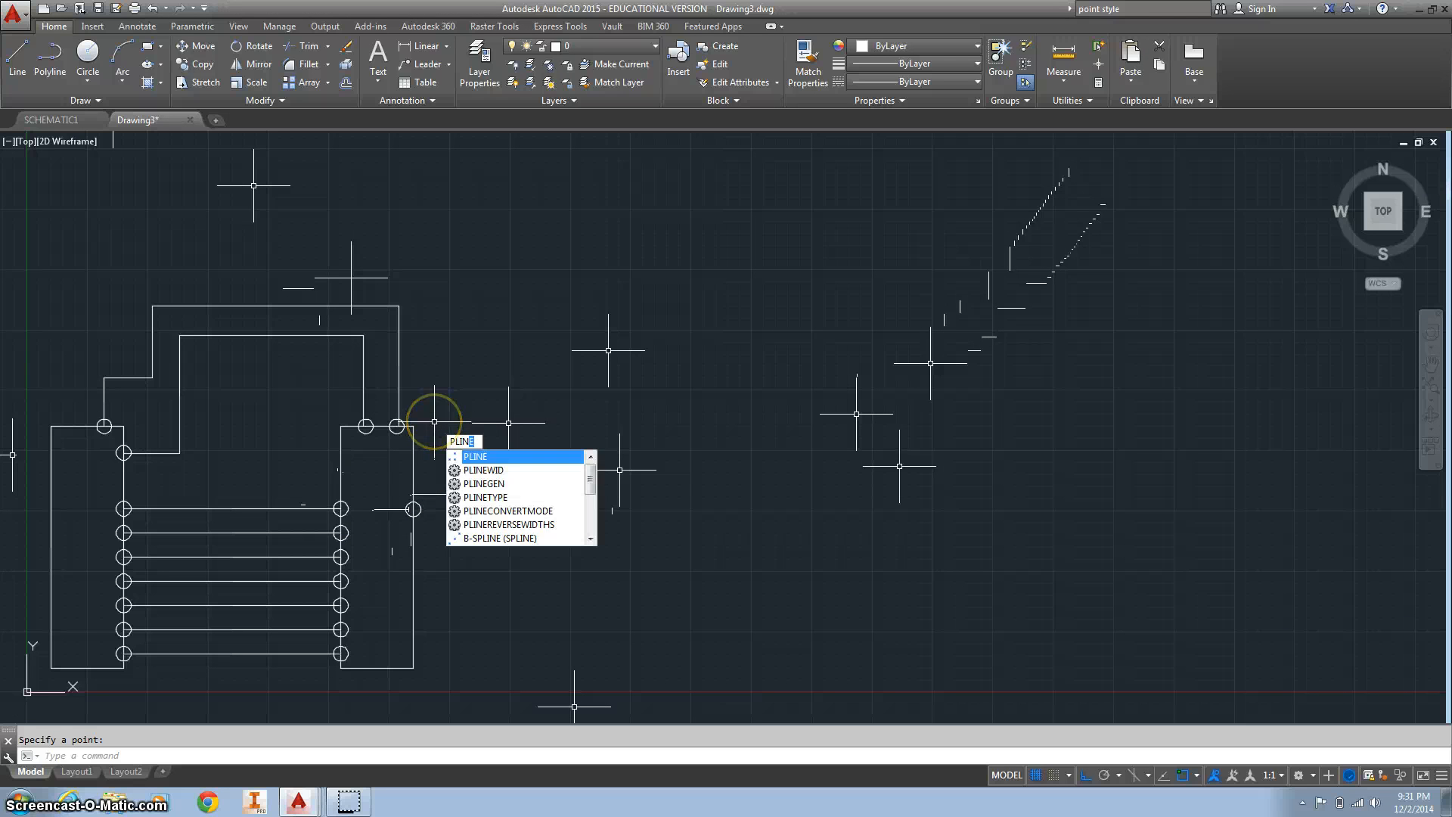
key(Return)
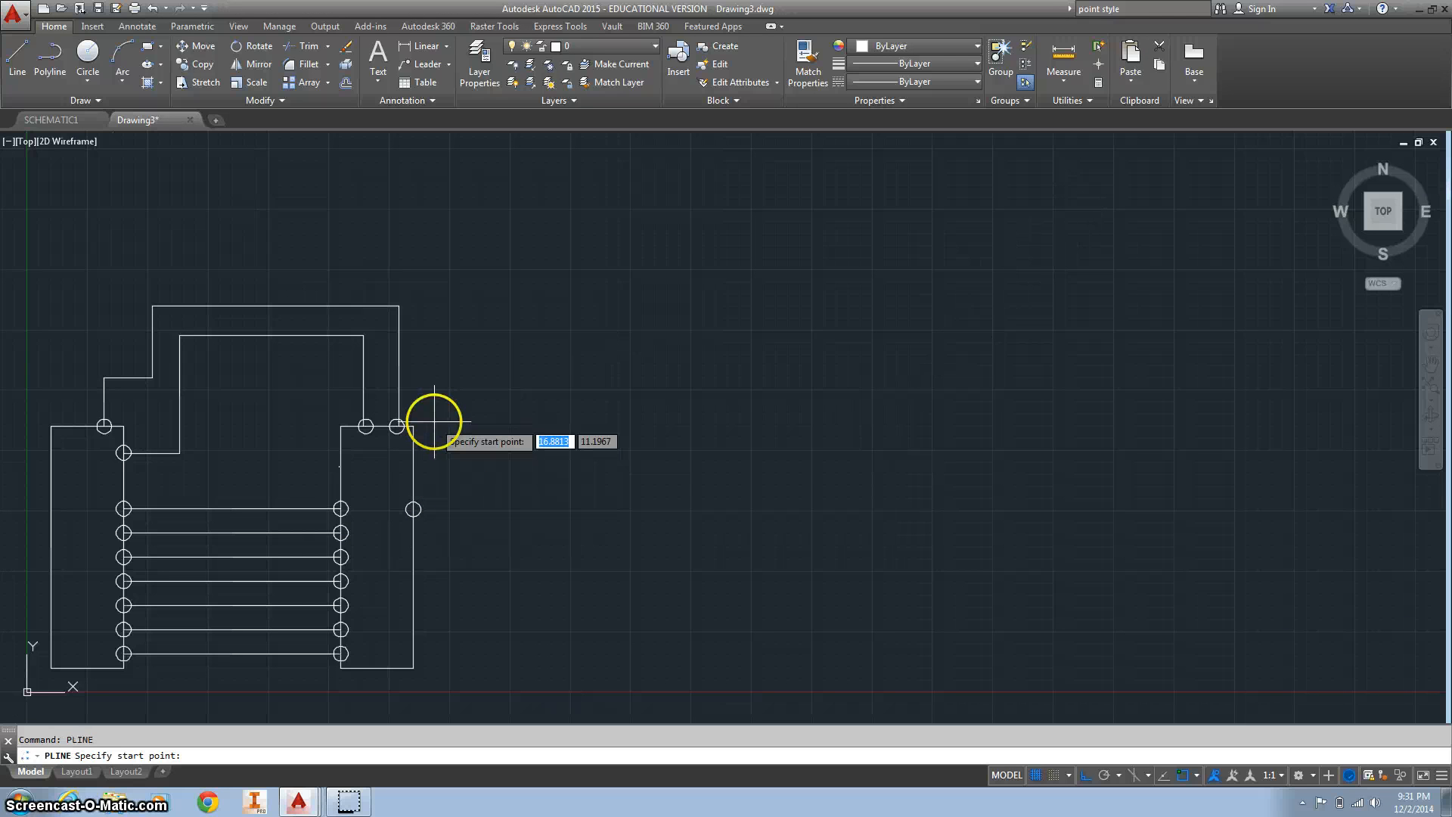
click(413, 509)
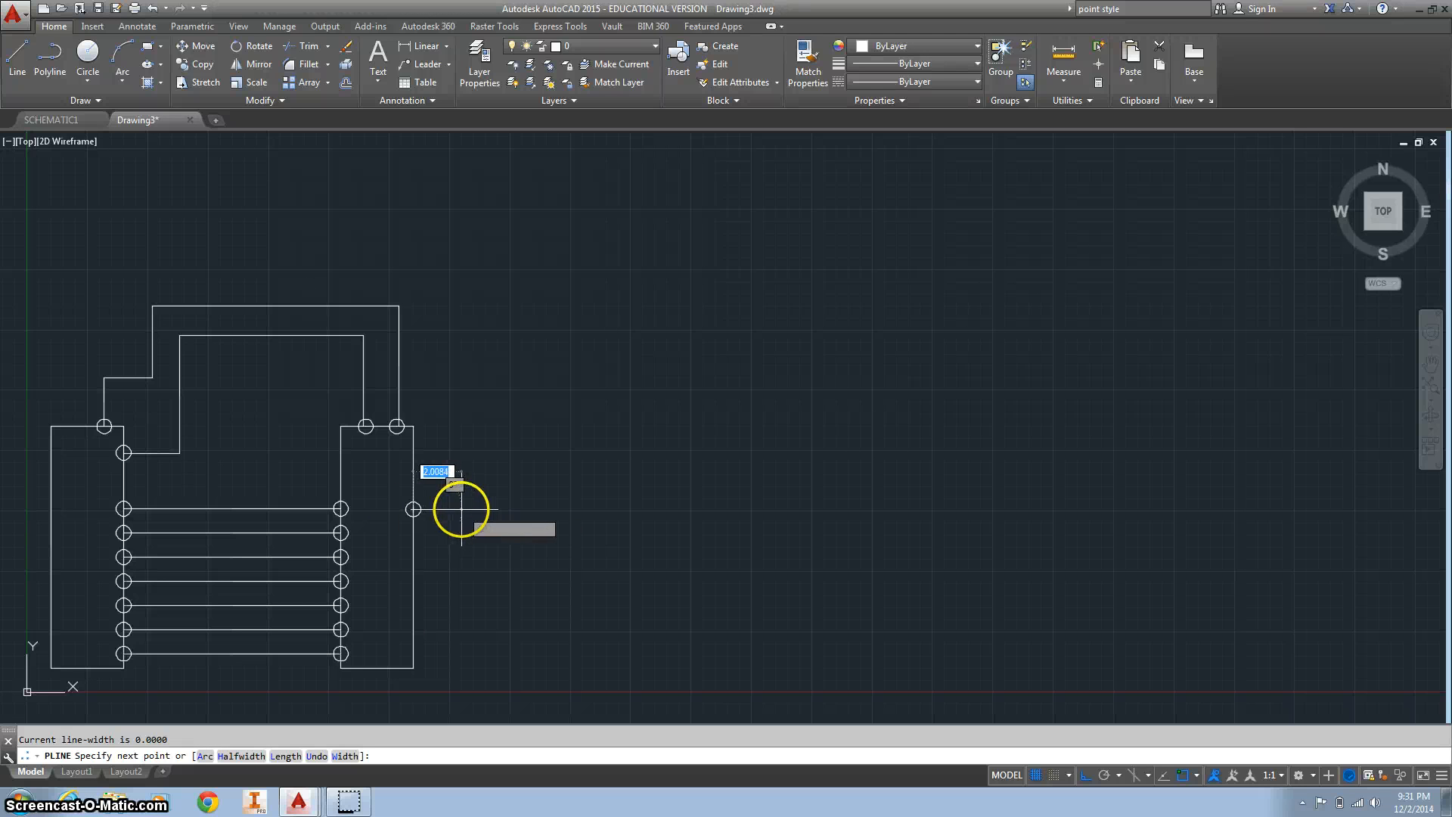
key(Return)
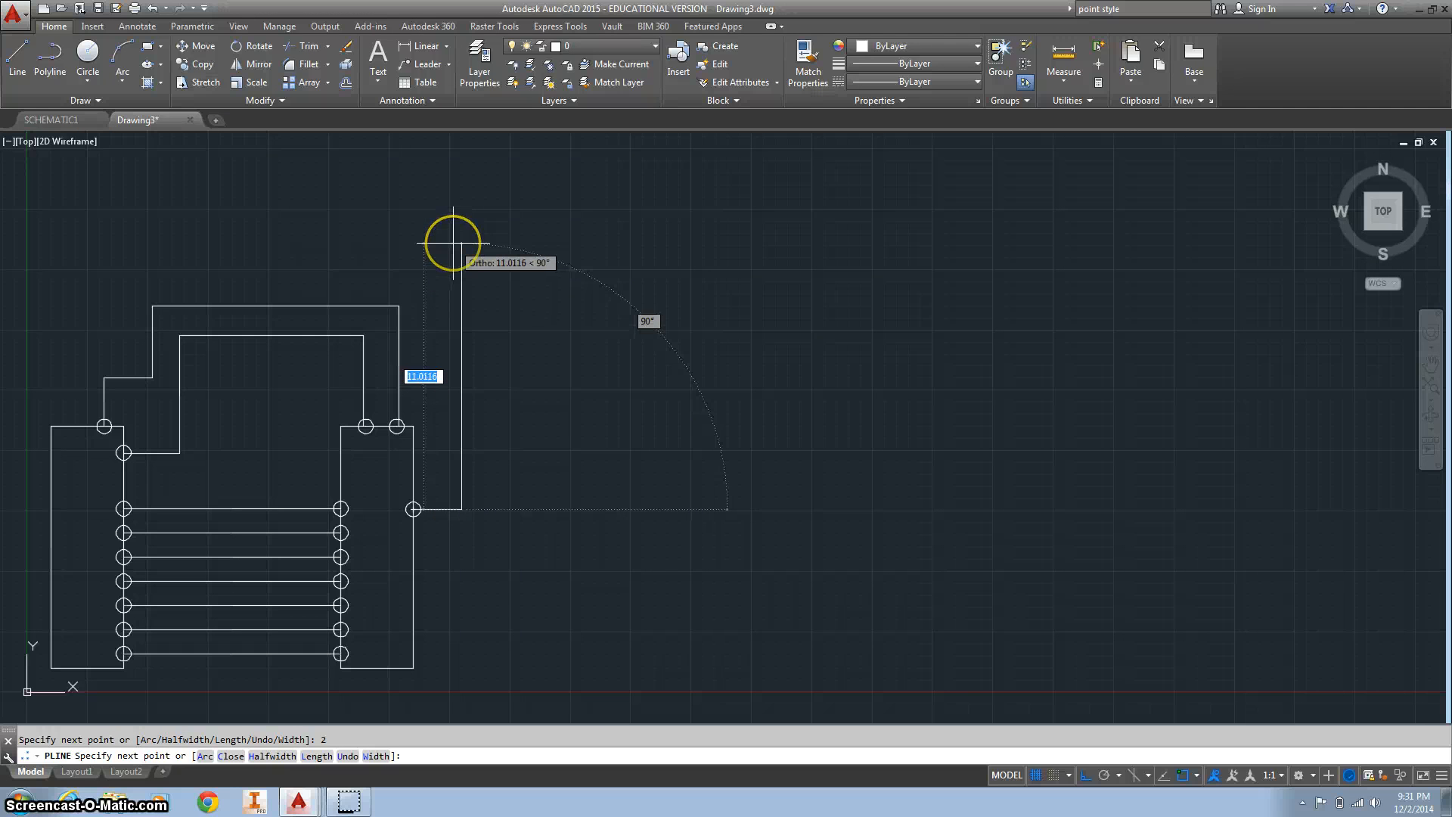
text(10)
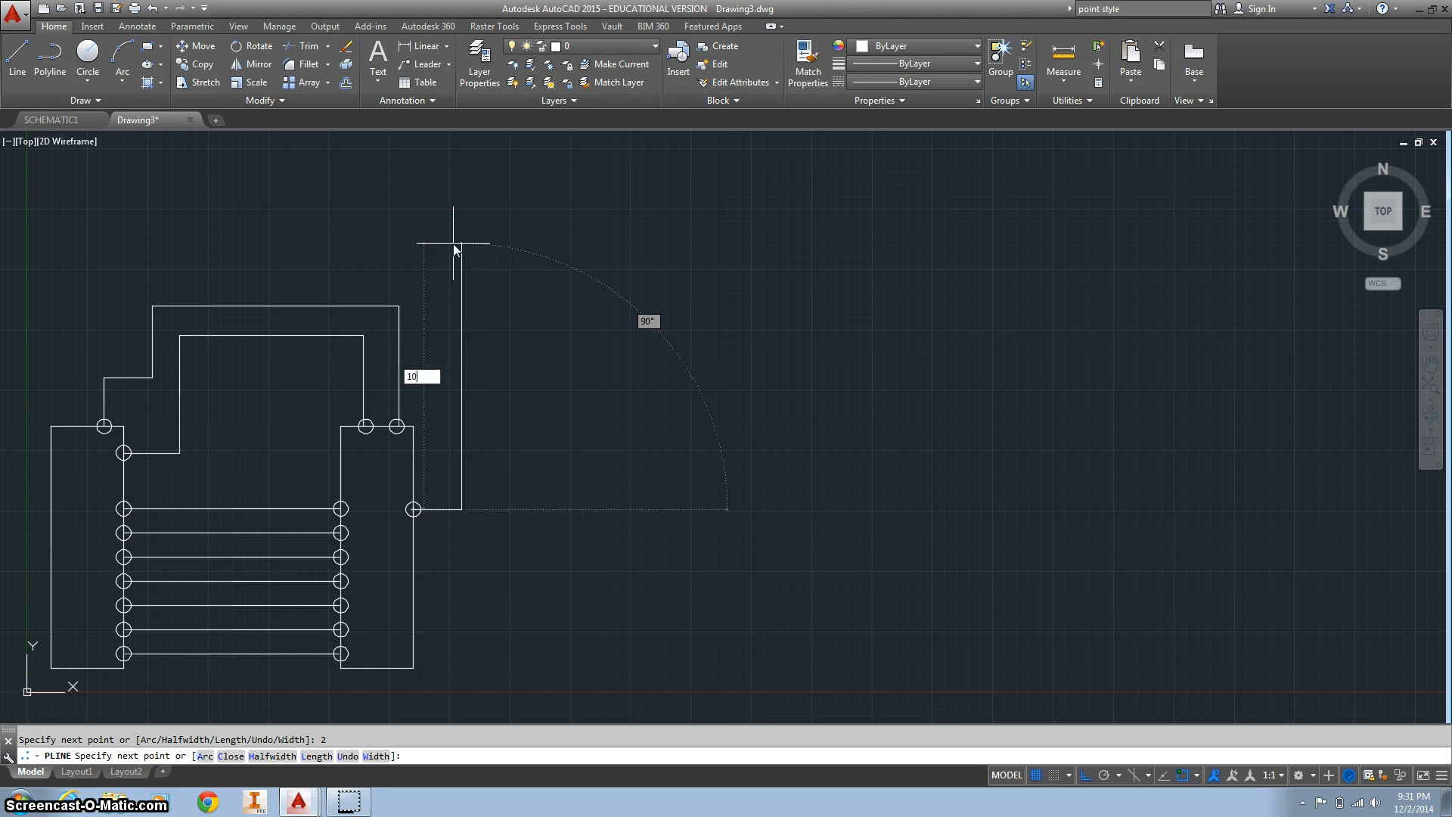
key(Return)
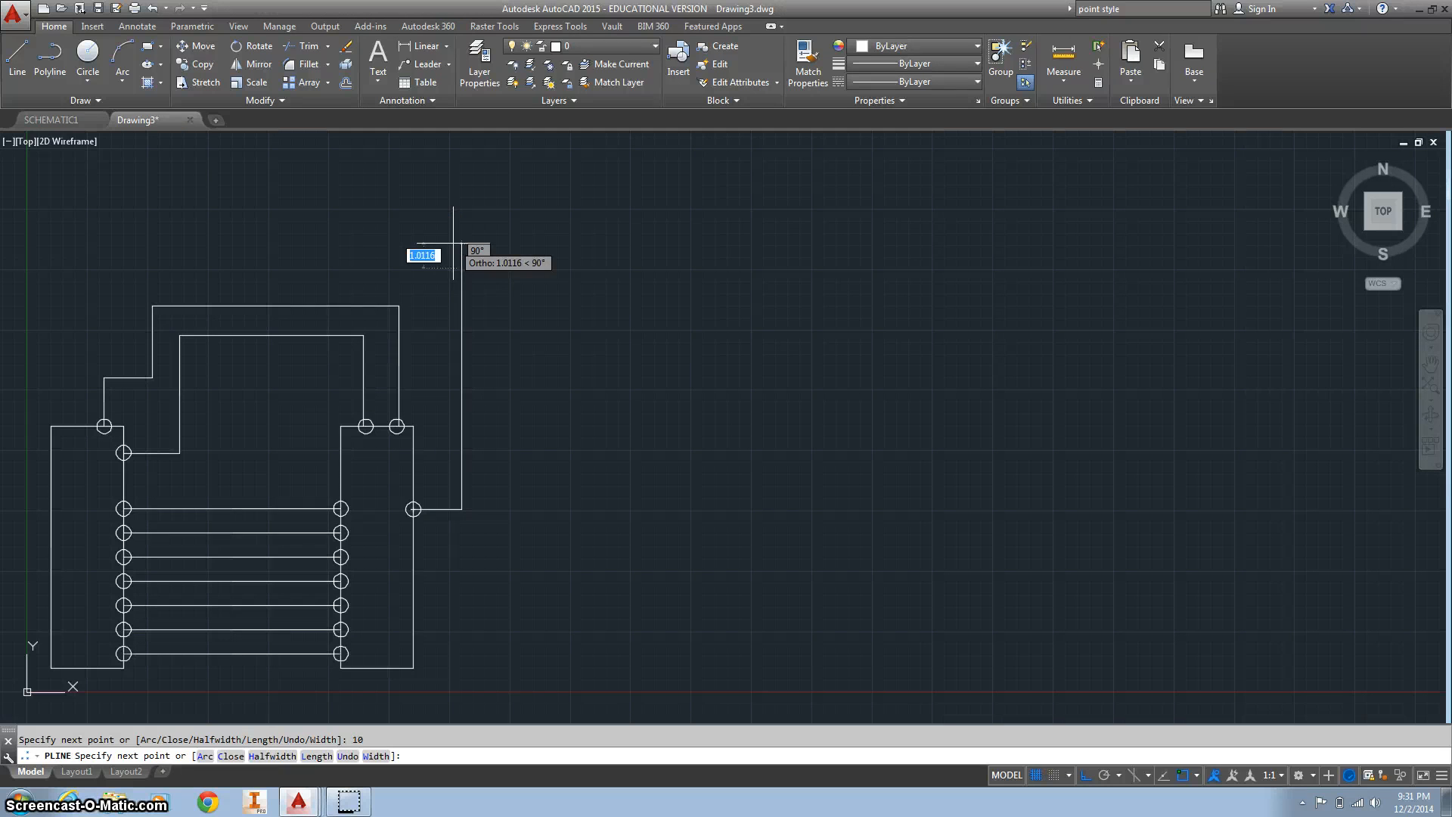
key(Escape)
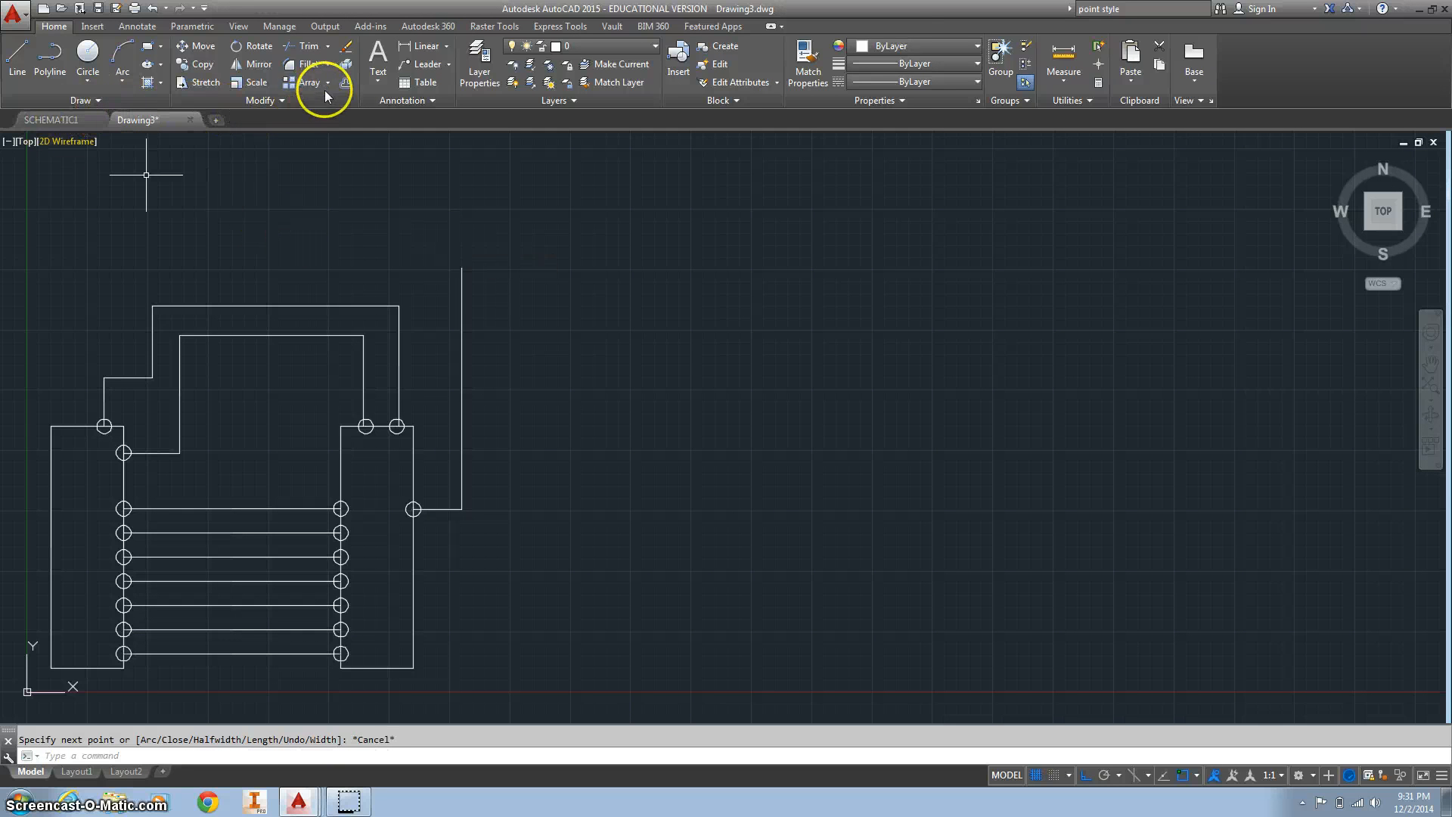
Step: Try to offset the new polyline downward with a distance entry of 1
click(346, 83)
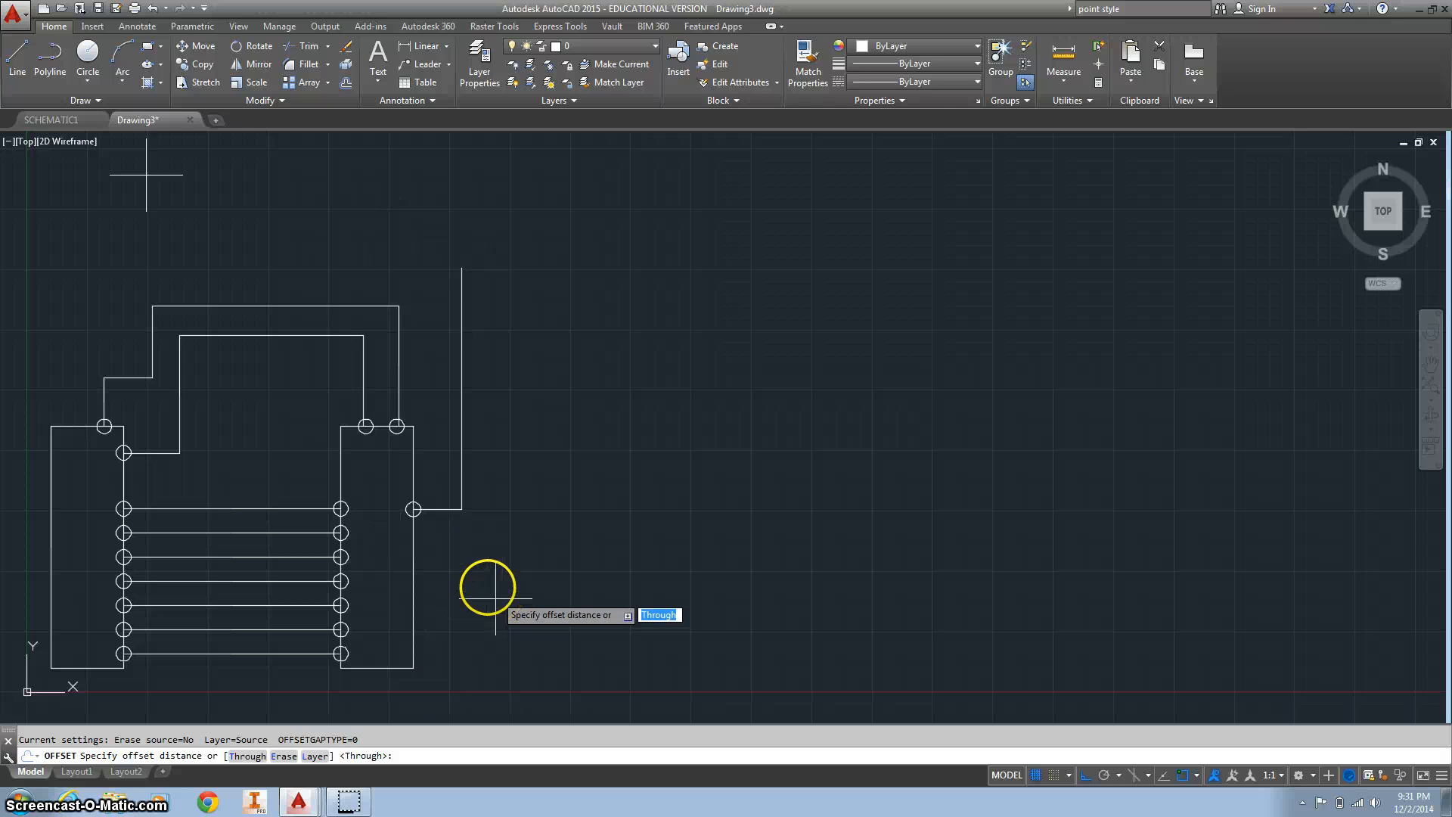
click(442, 514)
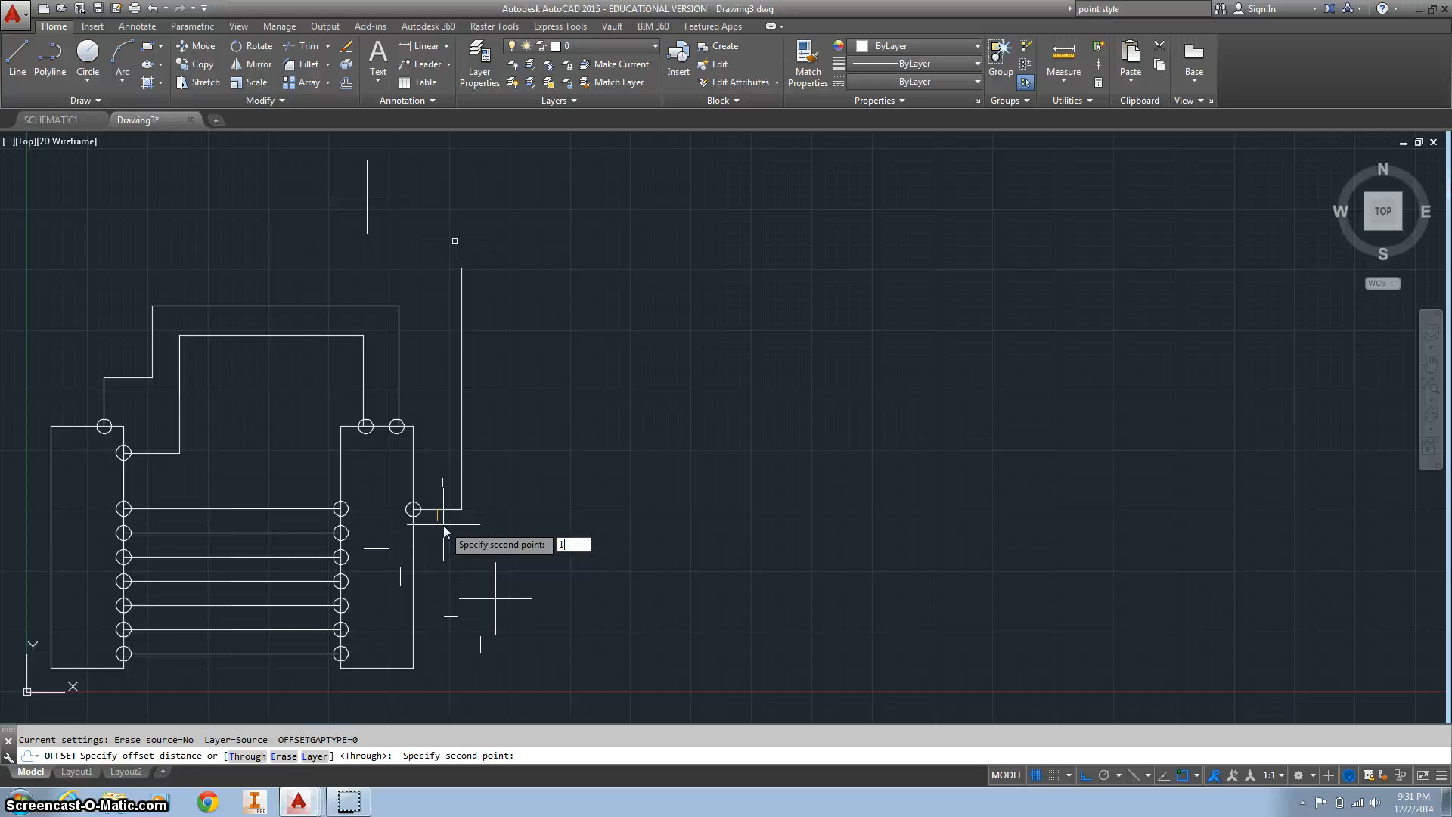
text(1)
key(Return)
click(447, 509)
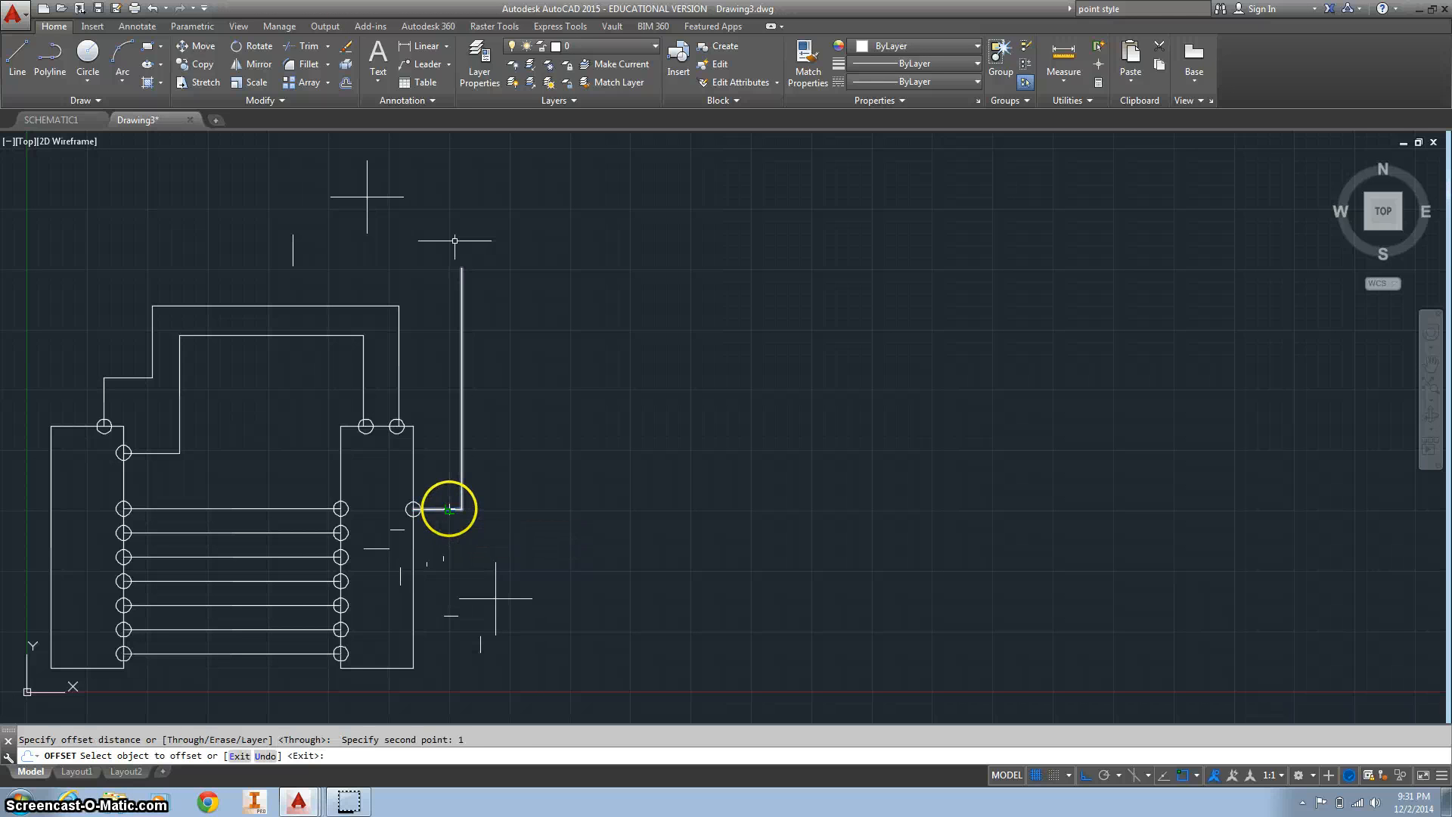
click(445, 577)
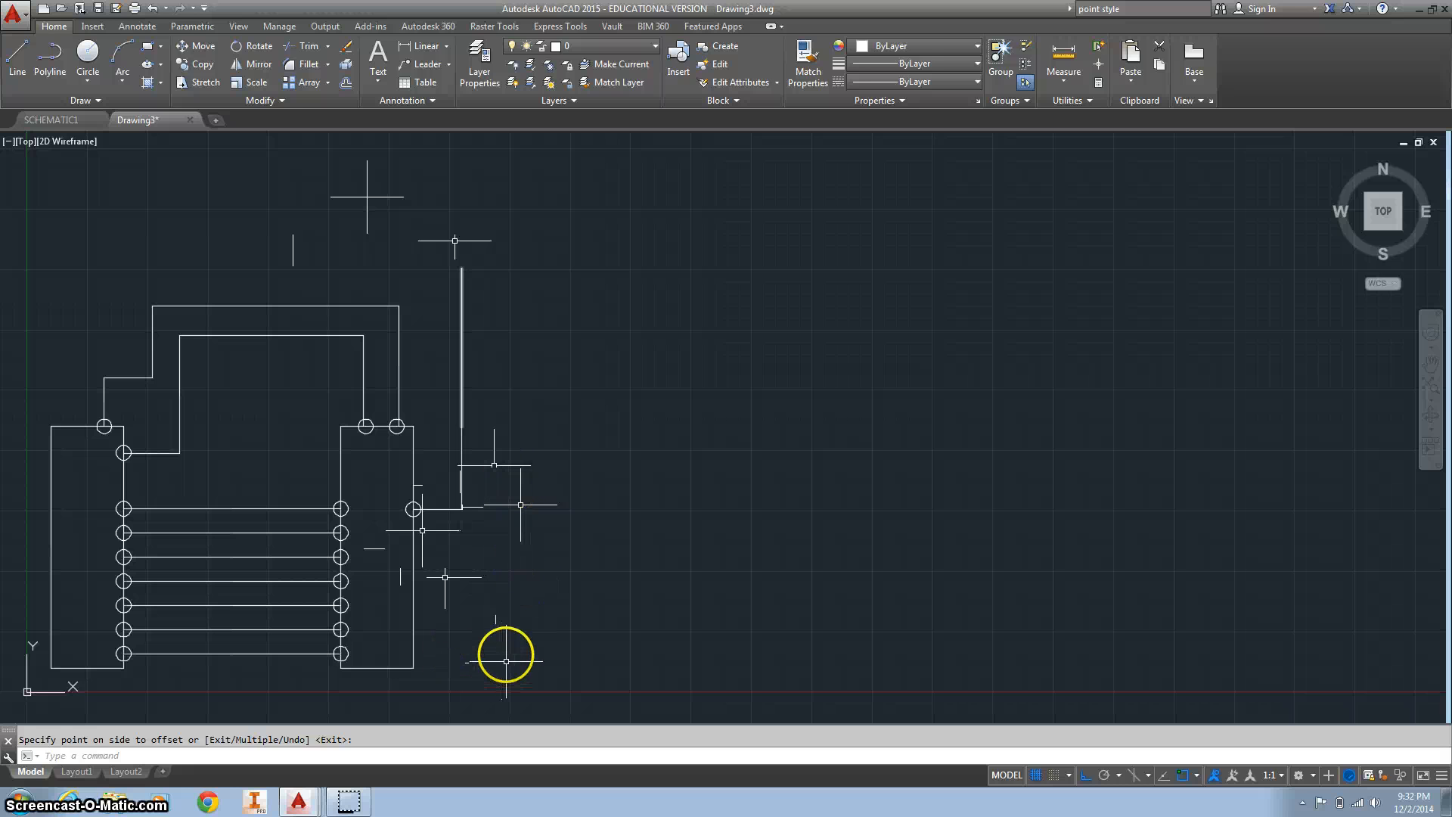
key(Escape)
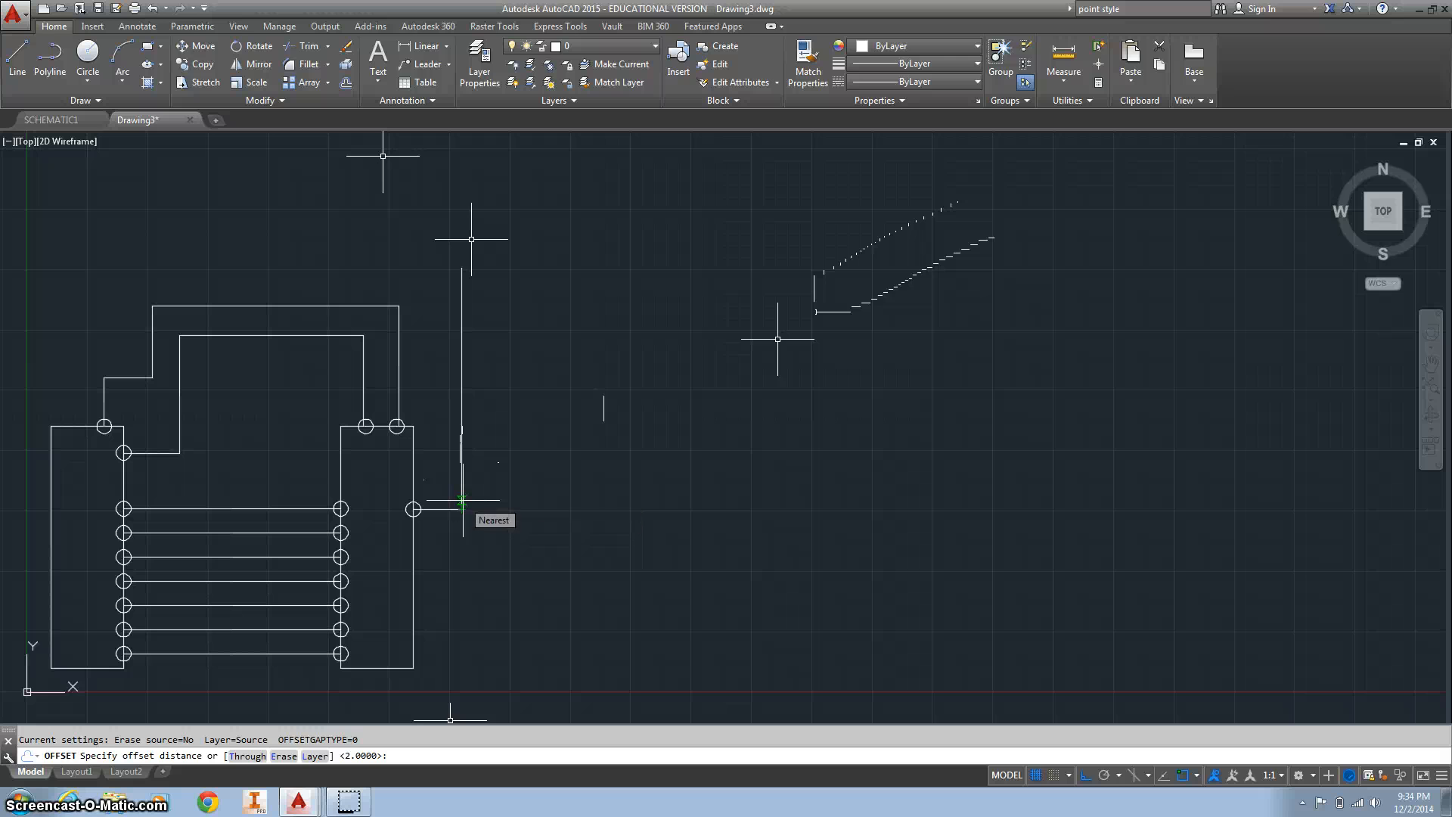
Step: Offset the polyline at the right rectangle 1 unit downward and outward, then end the command
click(440, 510)
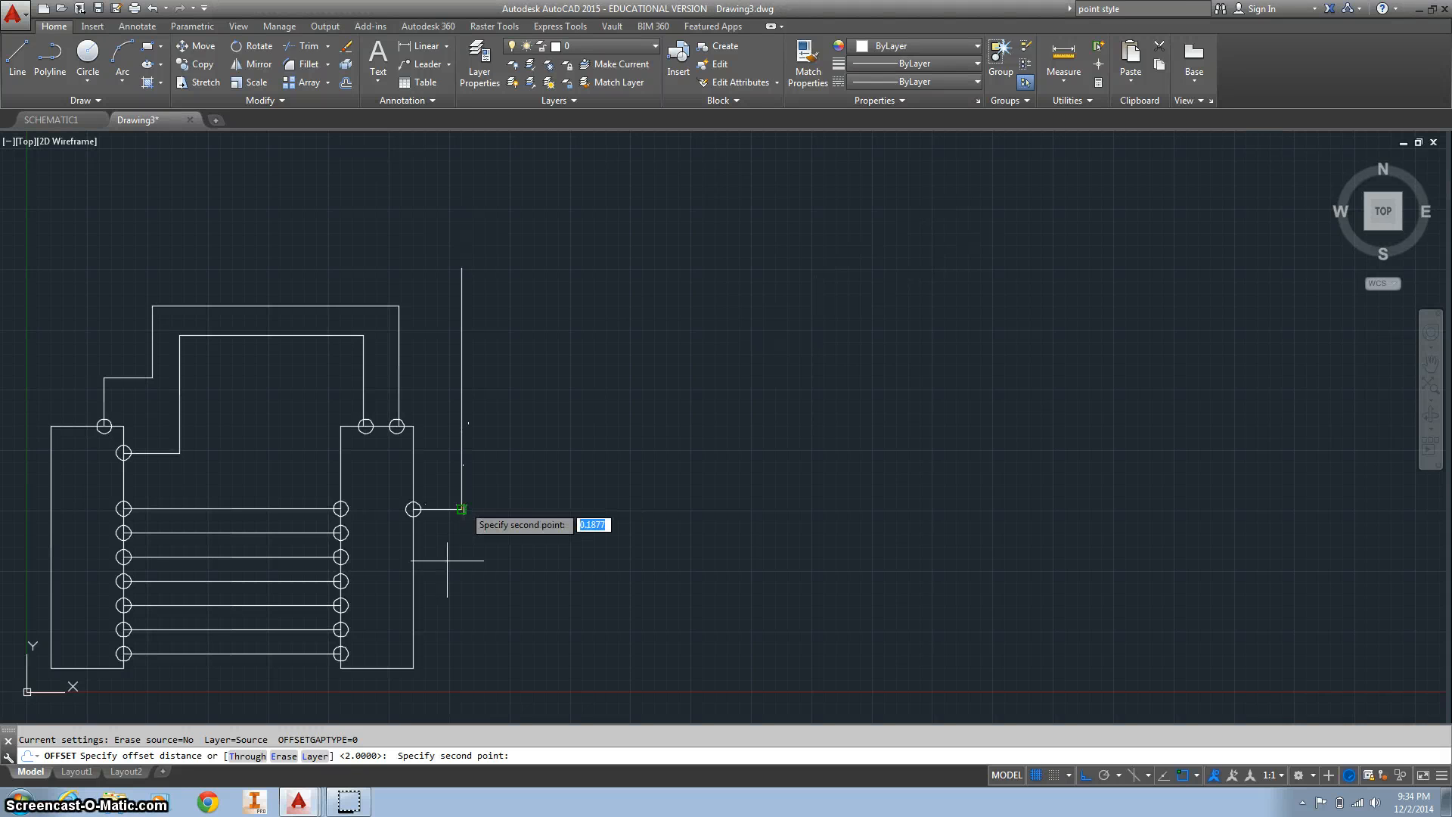
click(413, 509)
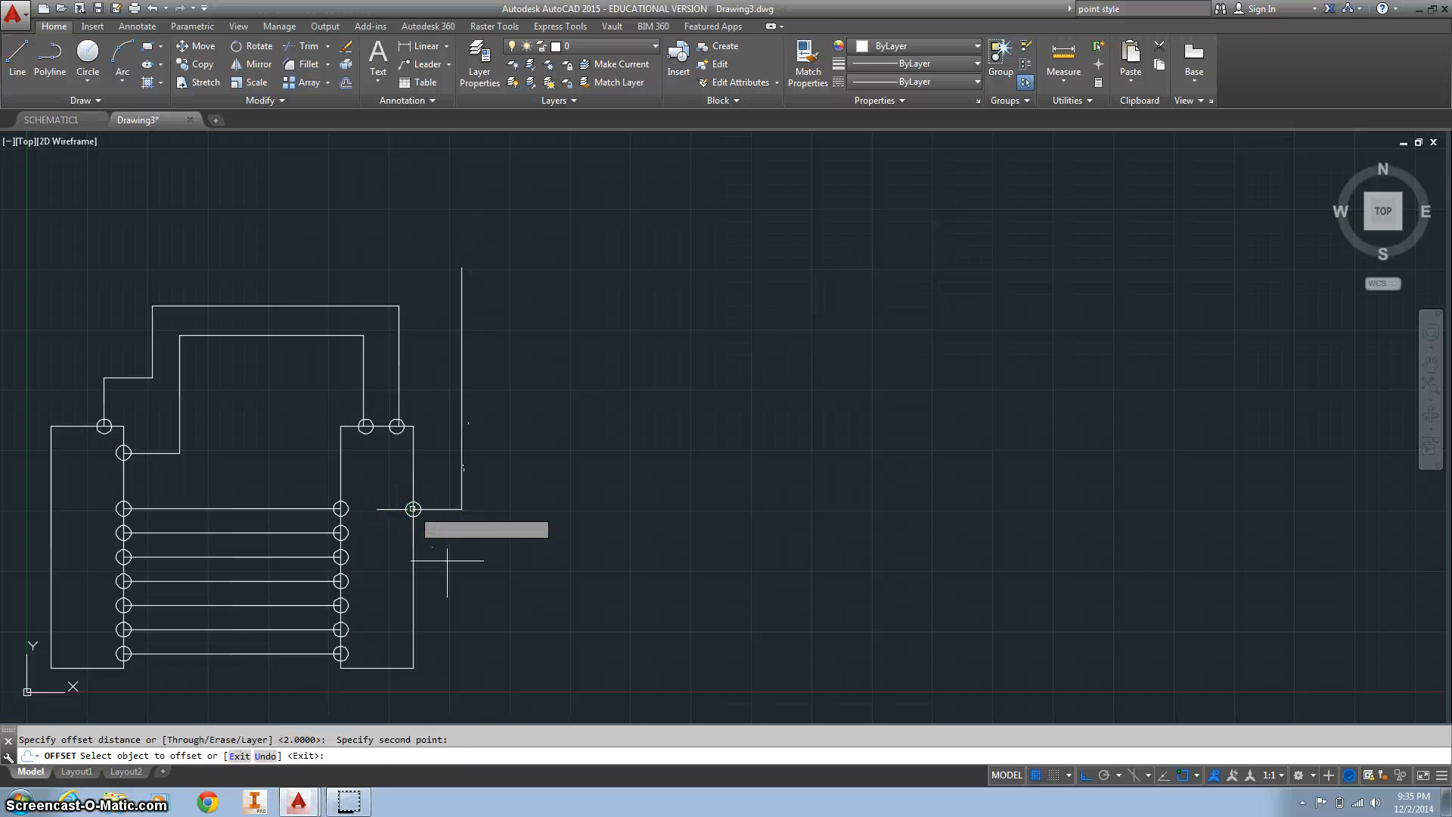
click(443, 509)
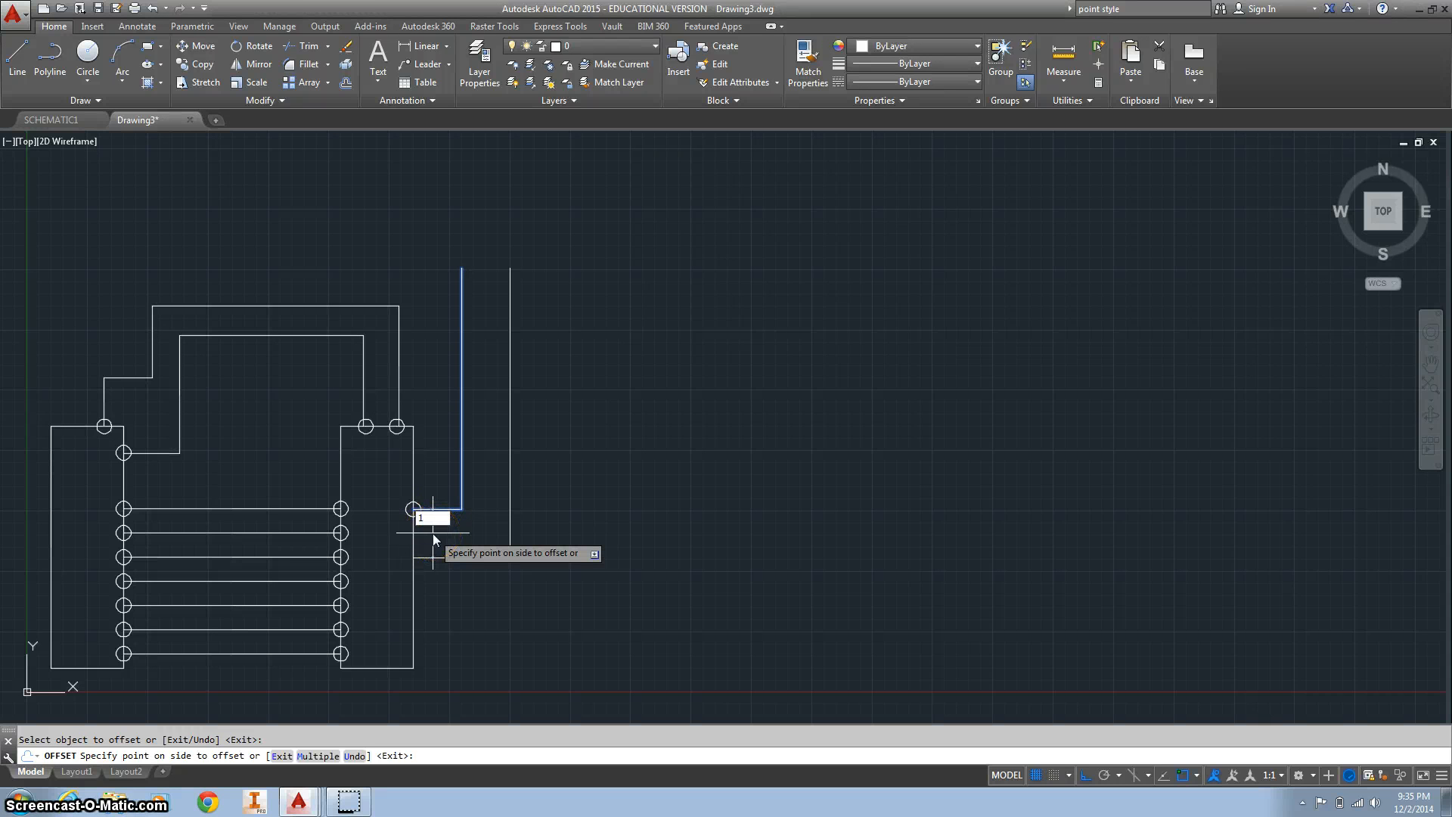
key(Return)
click(441, 508)
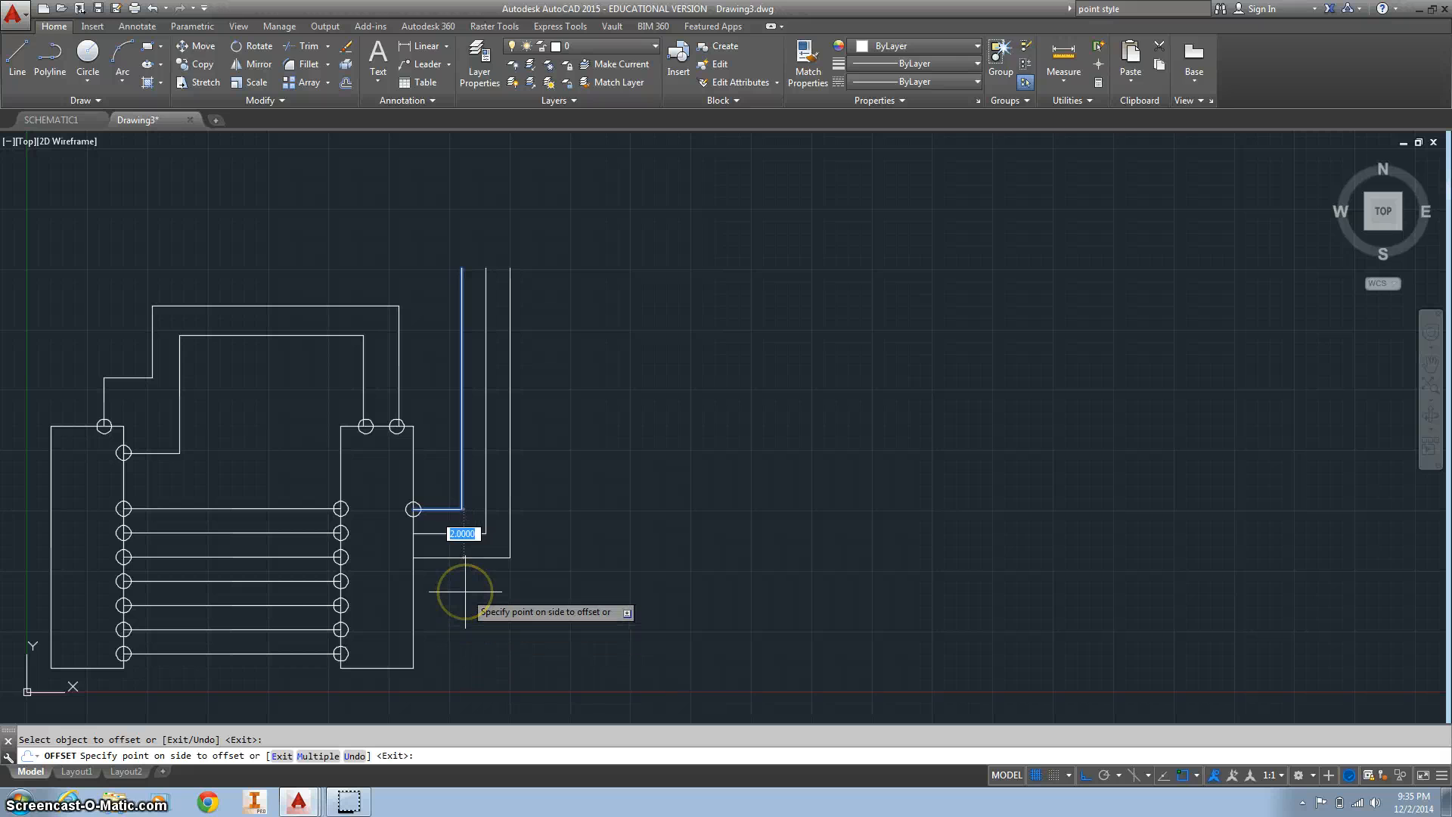
key(Escape)
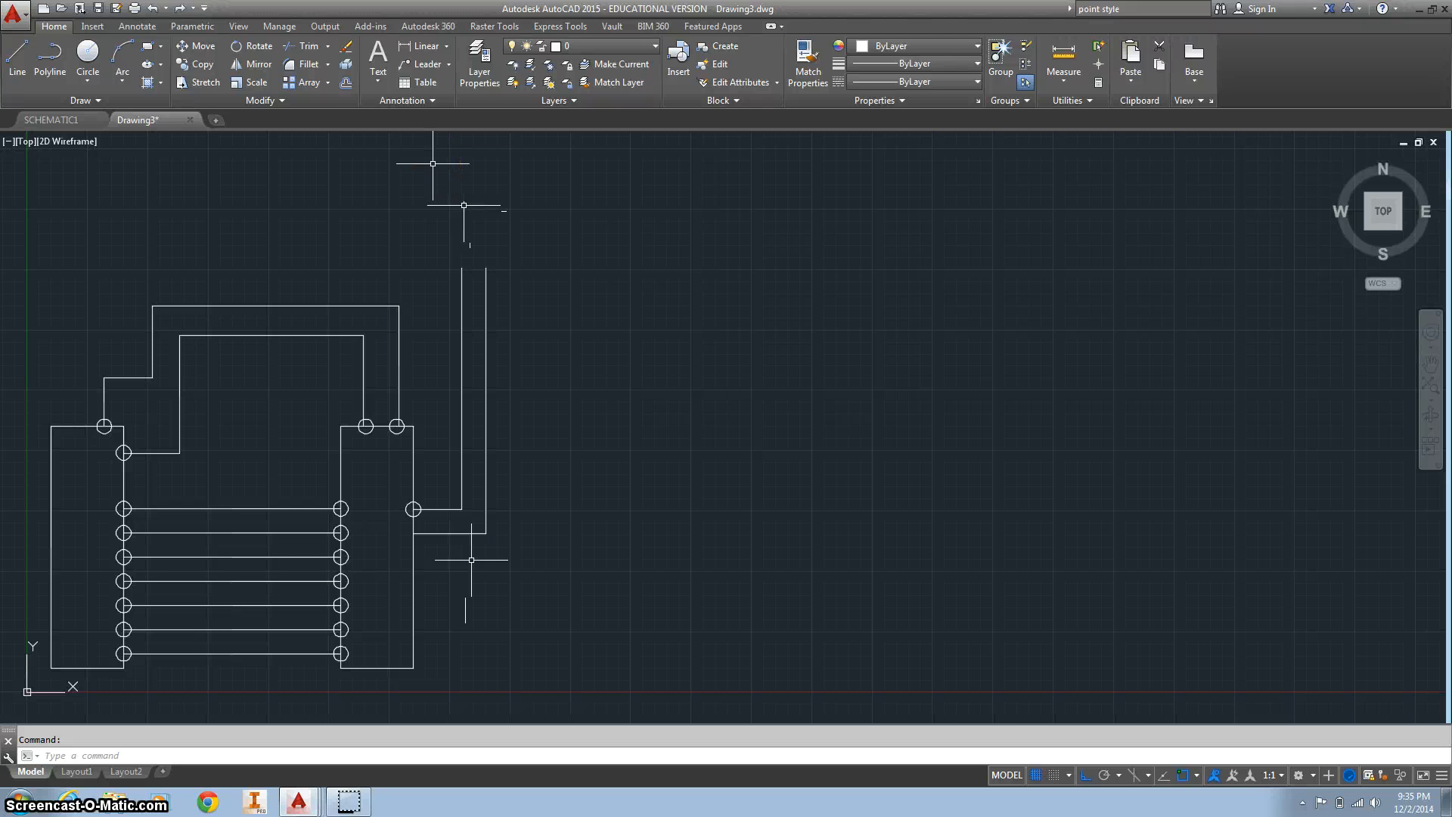
Step: Offset the second polyline at the right rectangle outward by 1 to make a third wire, and end the command
click(347, 84)
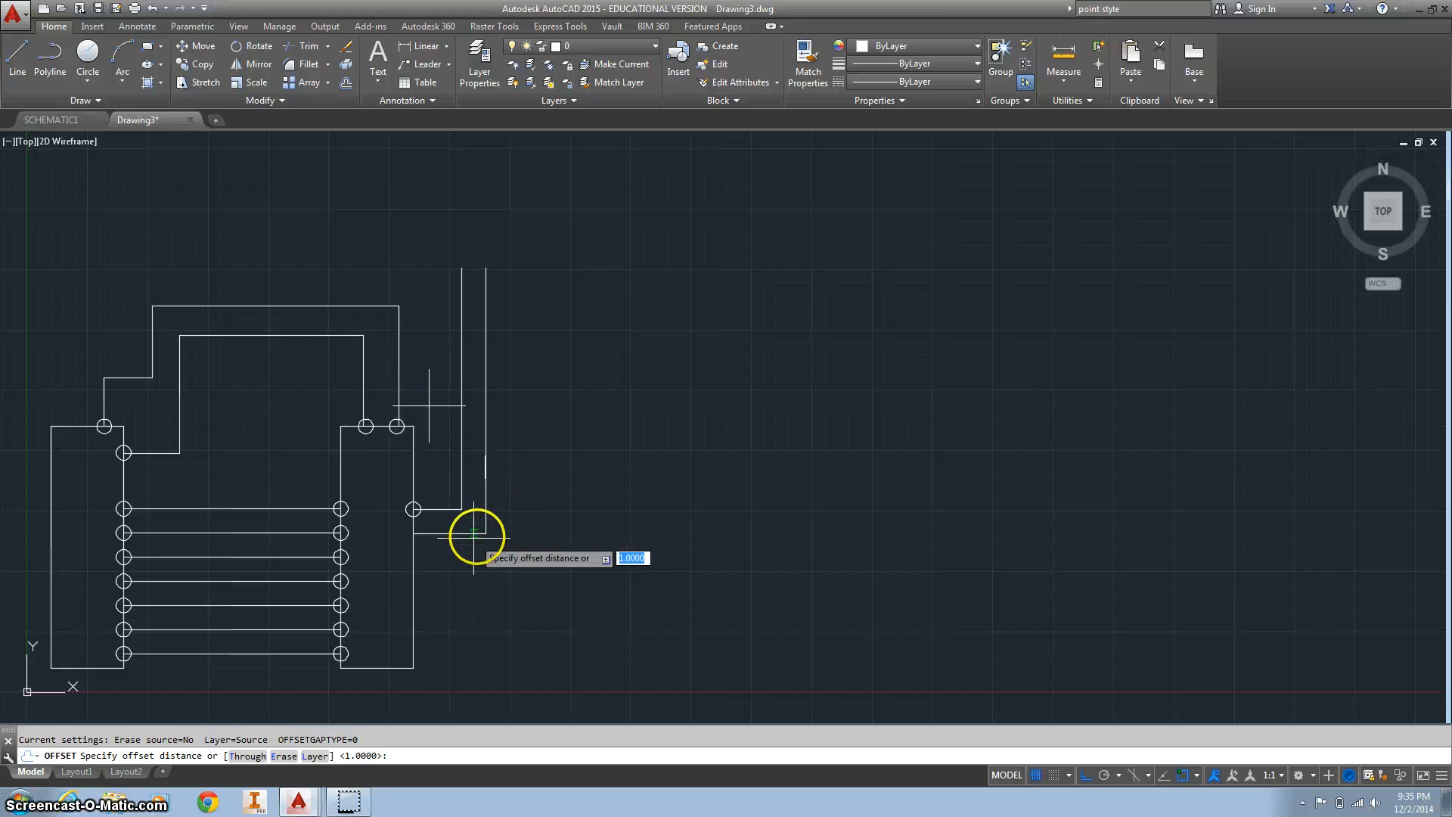
click(487, 532)
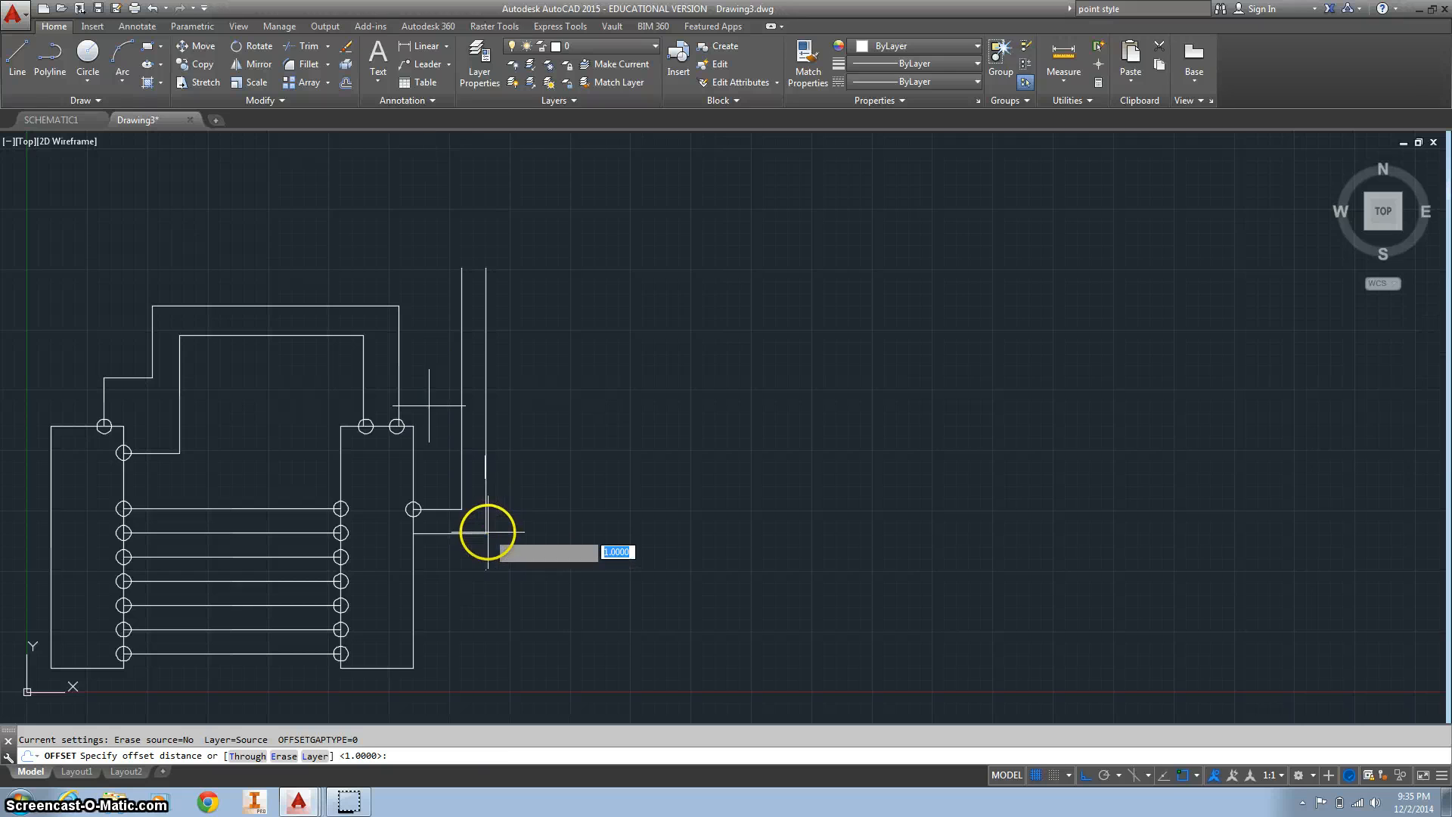
click(413, 531)
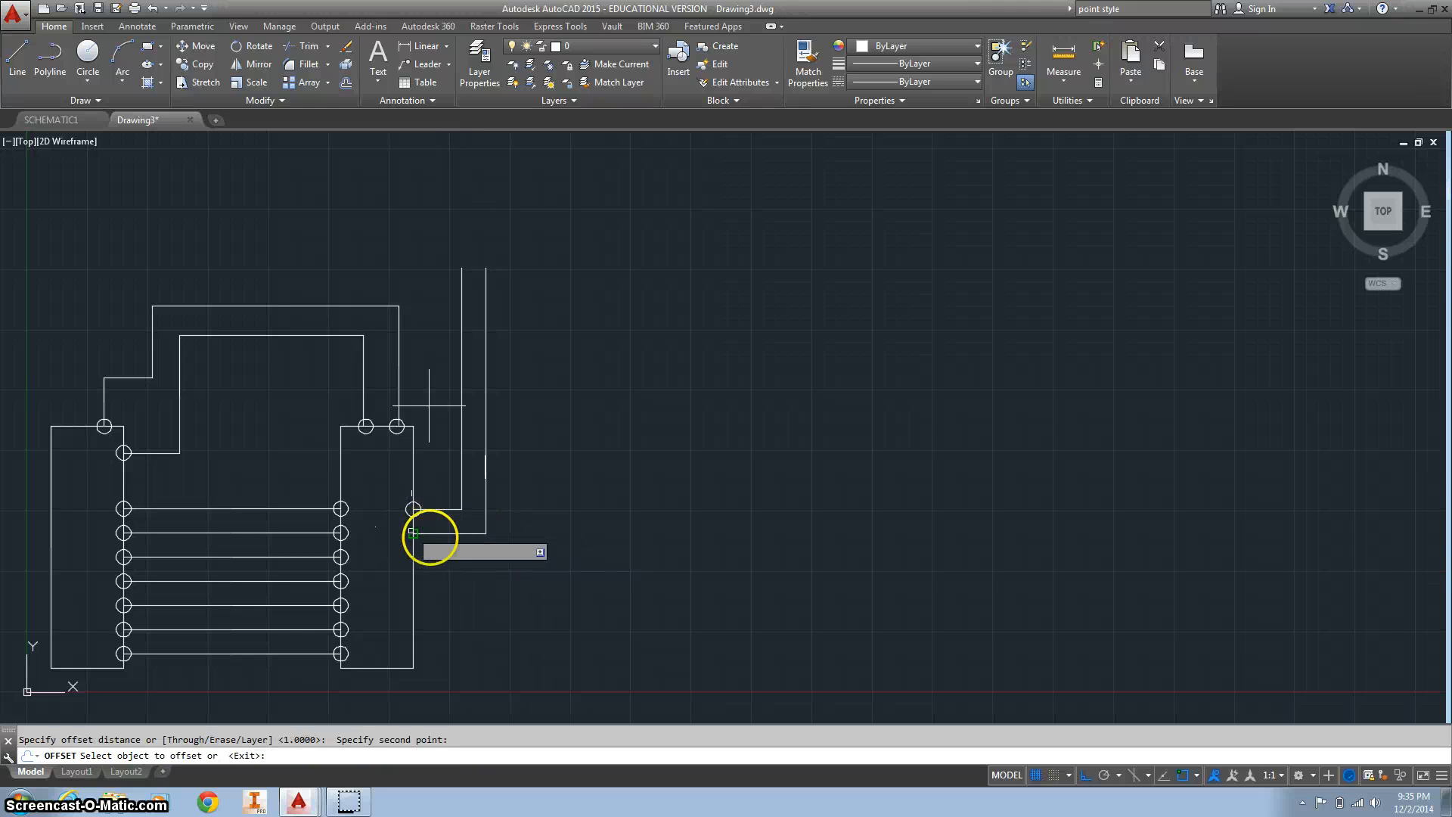
click(459, 534)
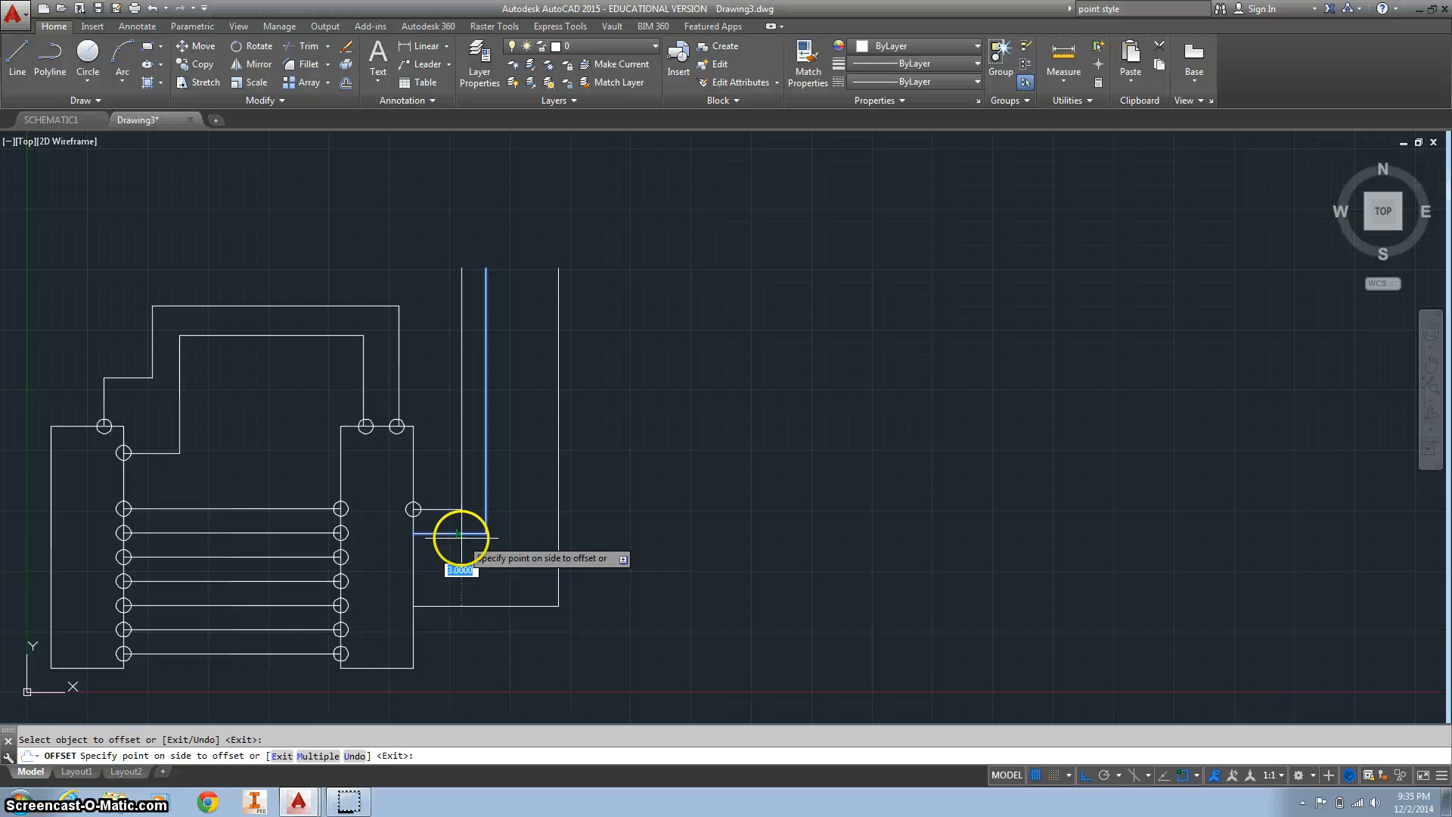
text(1)
key(Return)
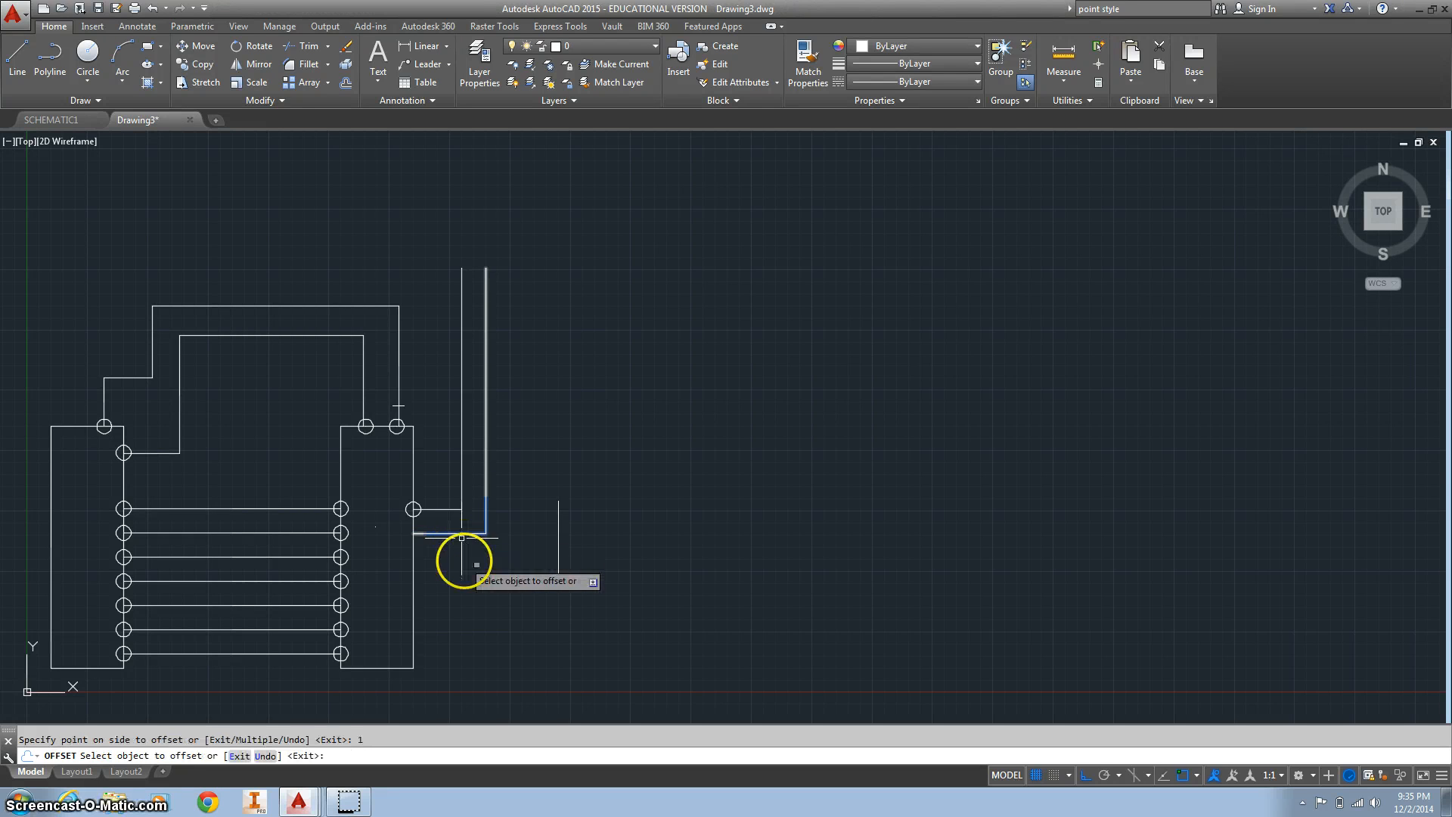
click(478, 533)
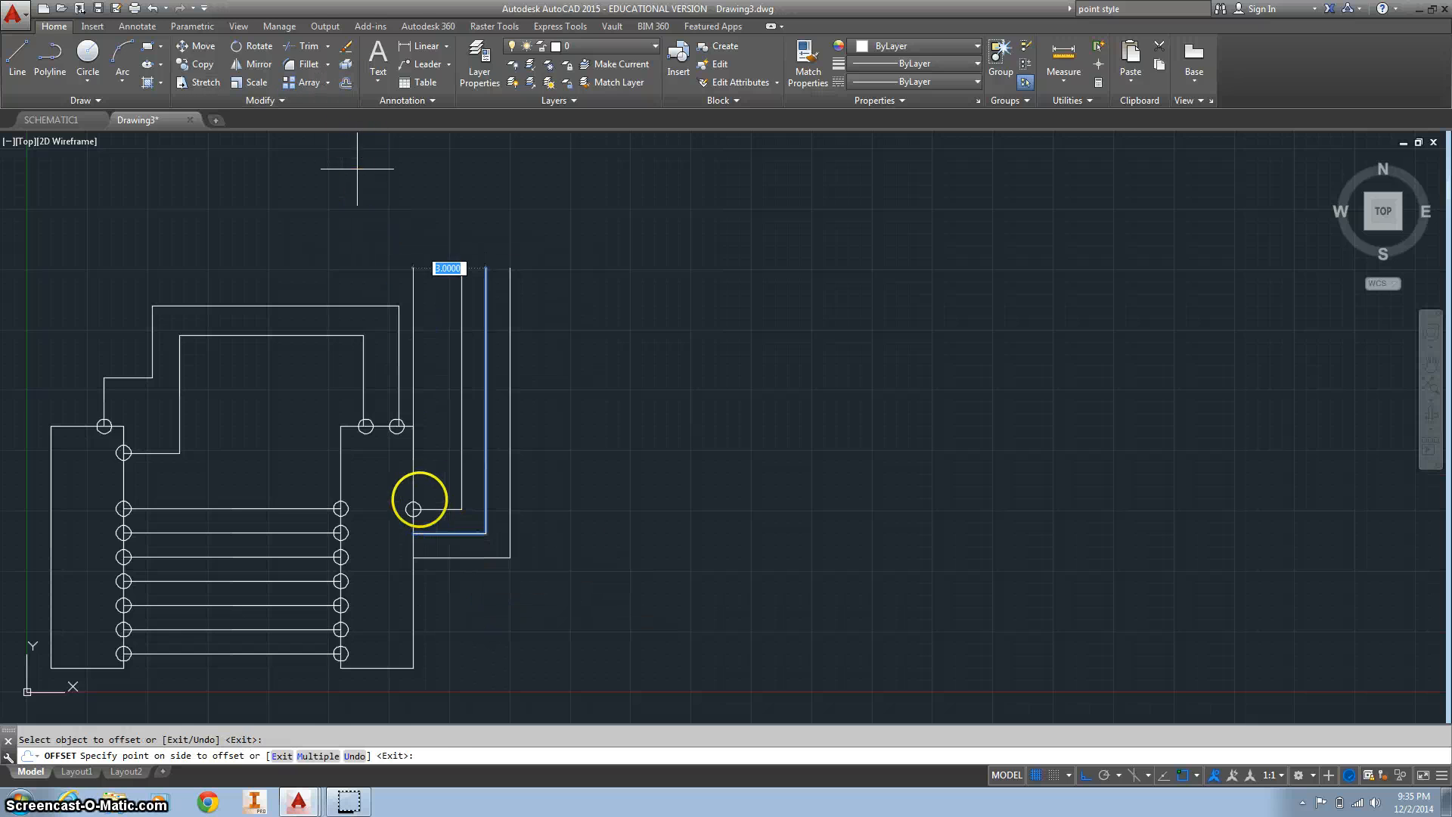
click(414, 510)
key(Return)
Step: Offset the third polyline at the right rectangle outward by 1 to make a fourth wire, and end the command
key(Return)
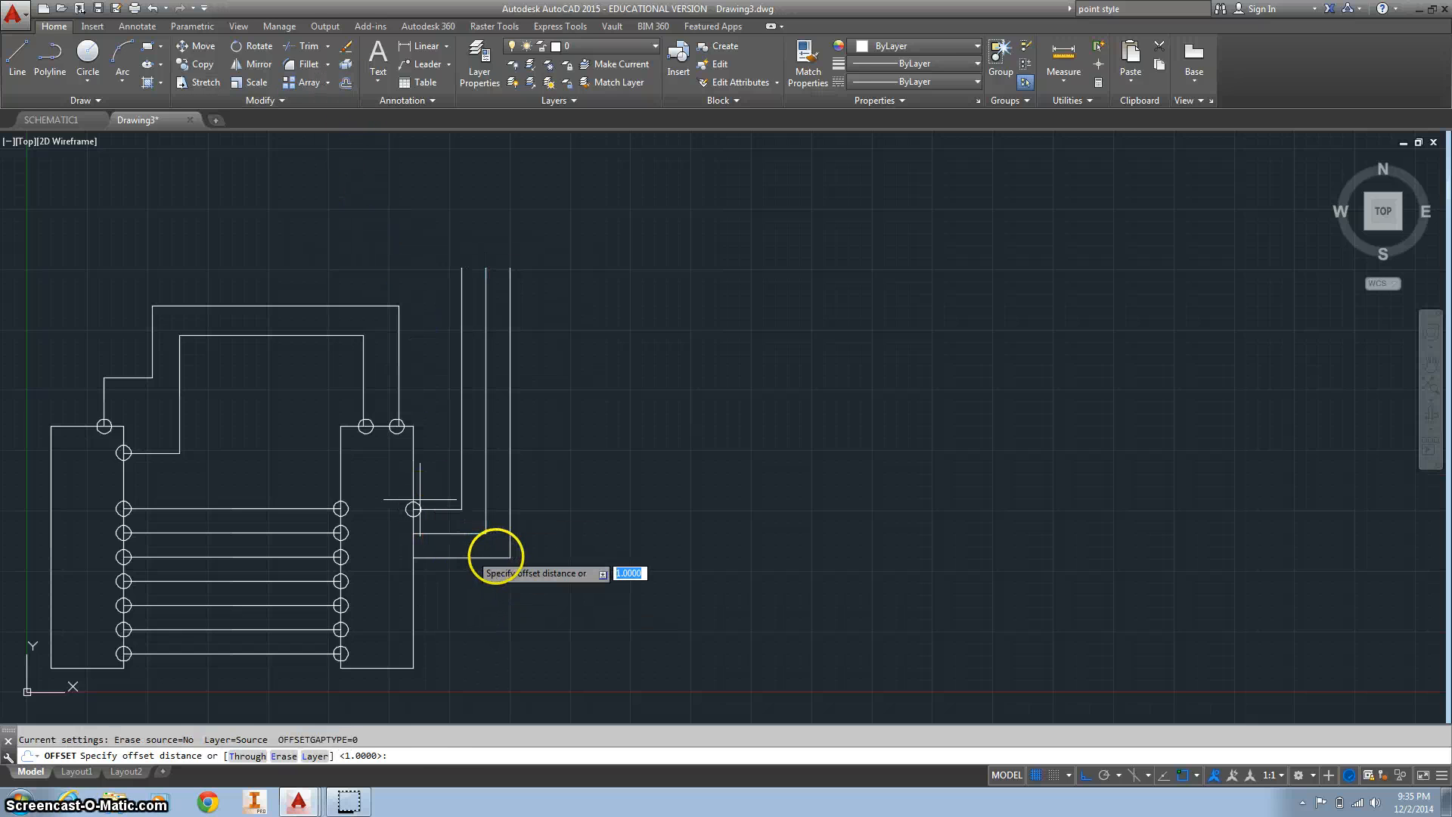
click(511, 557)
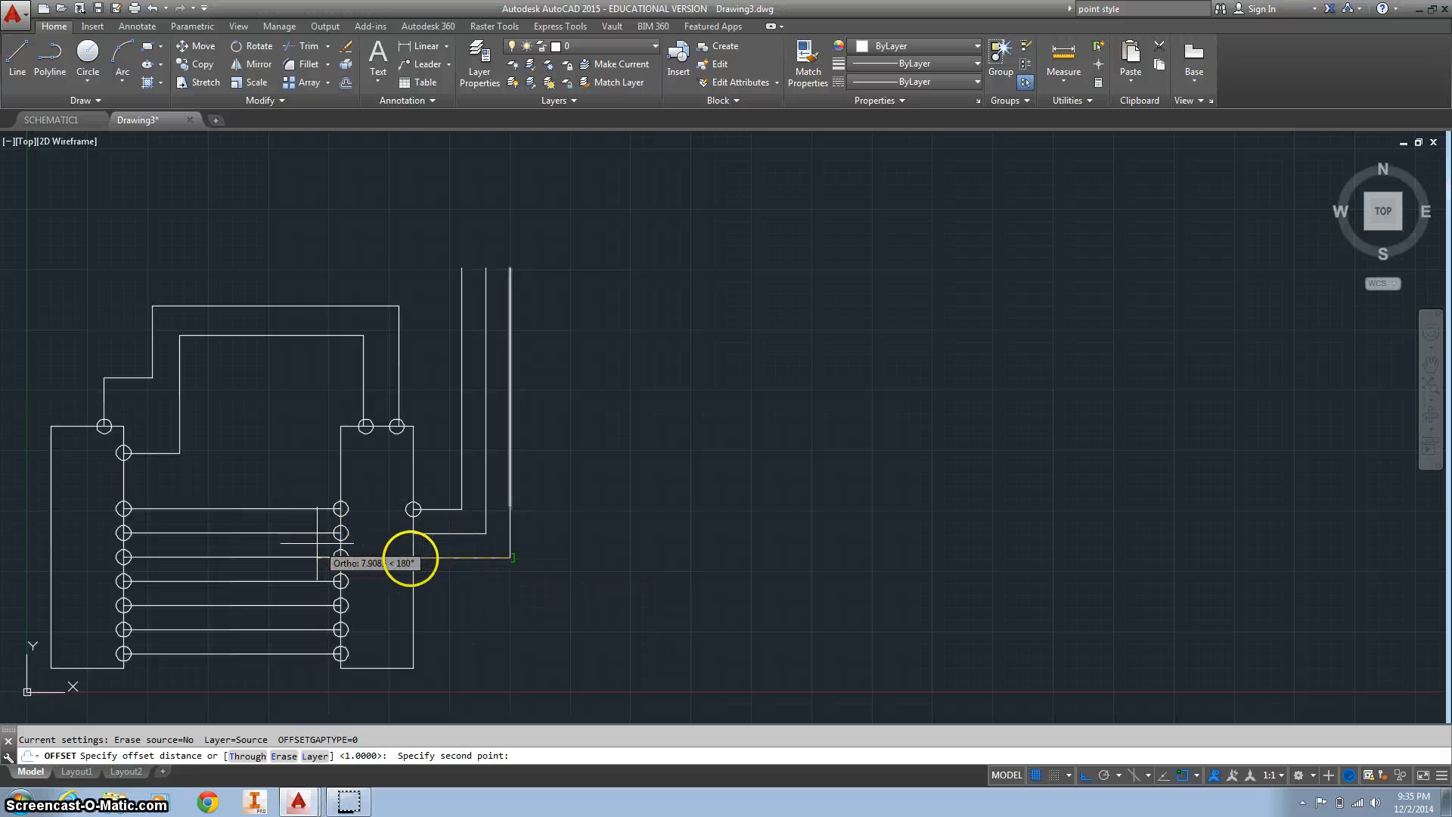
click(414, 557)
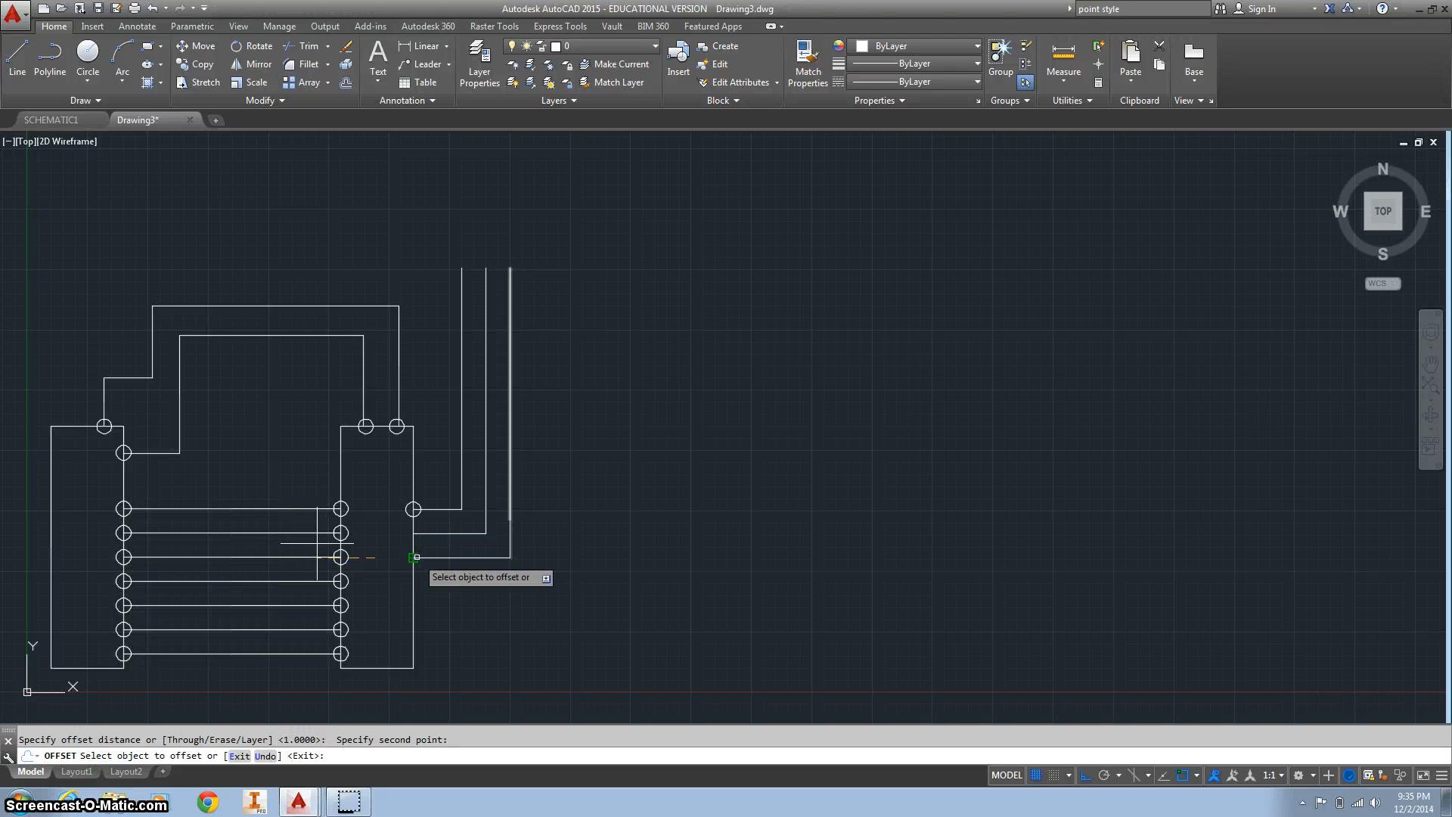
click(429, 557)
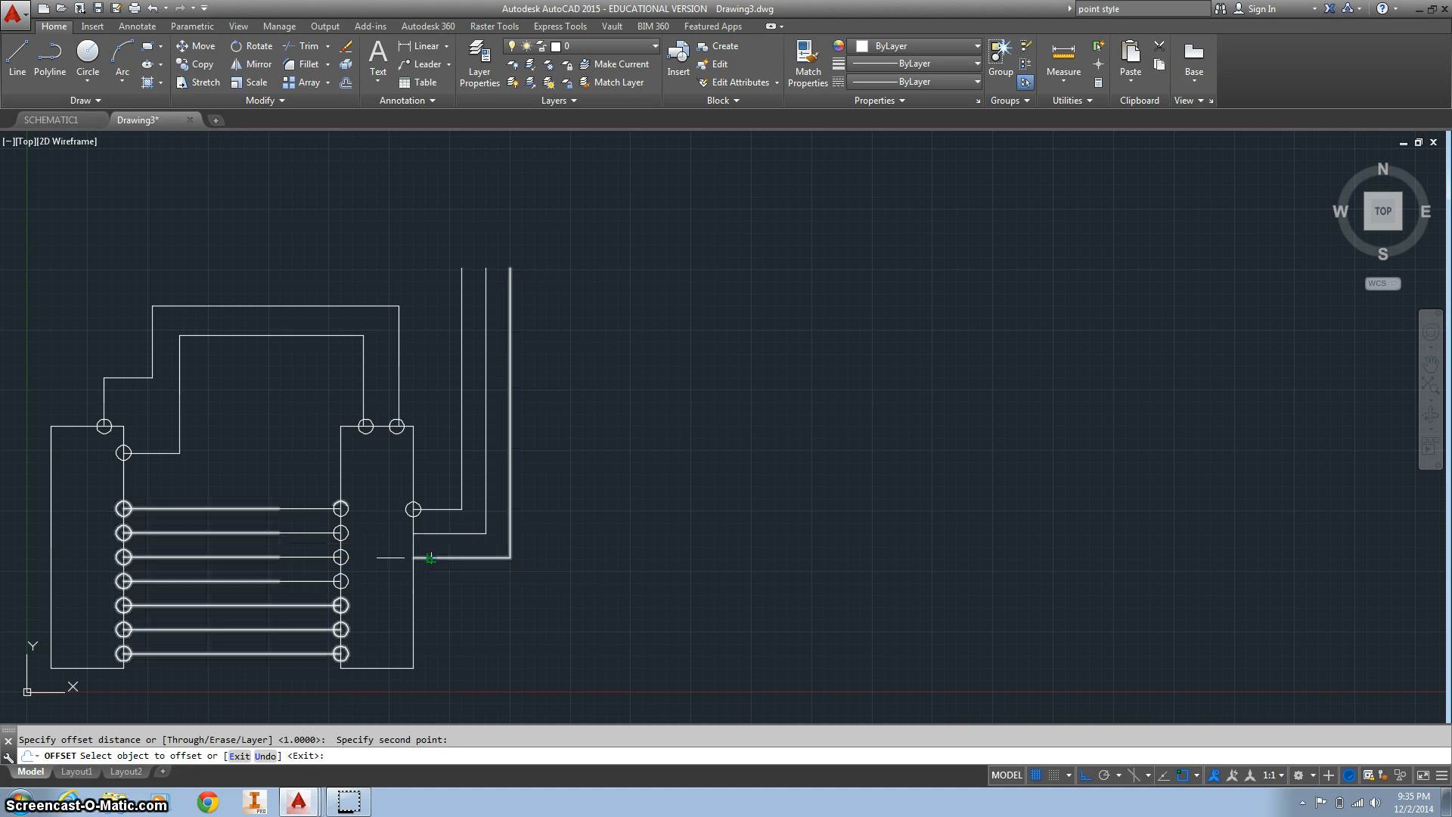
click(413, 557)
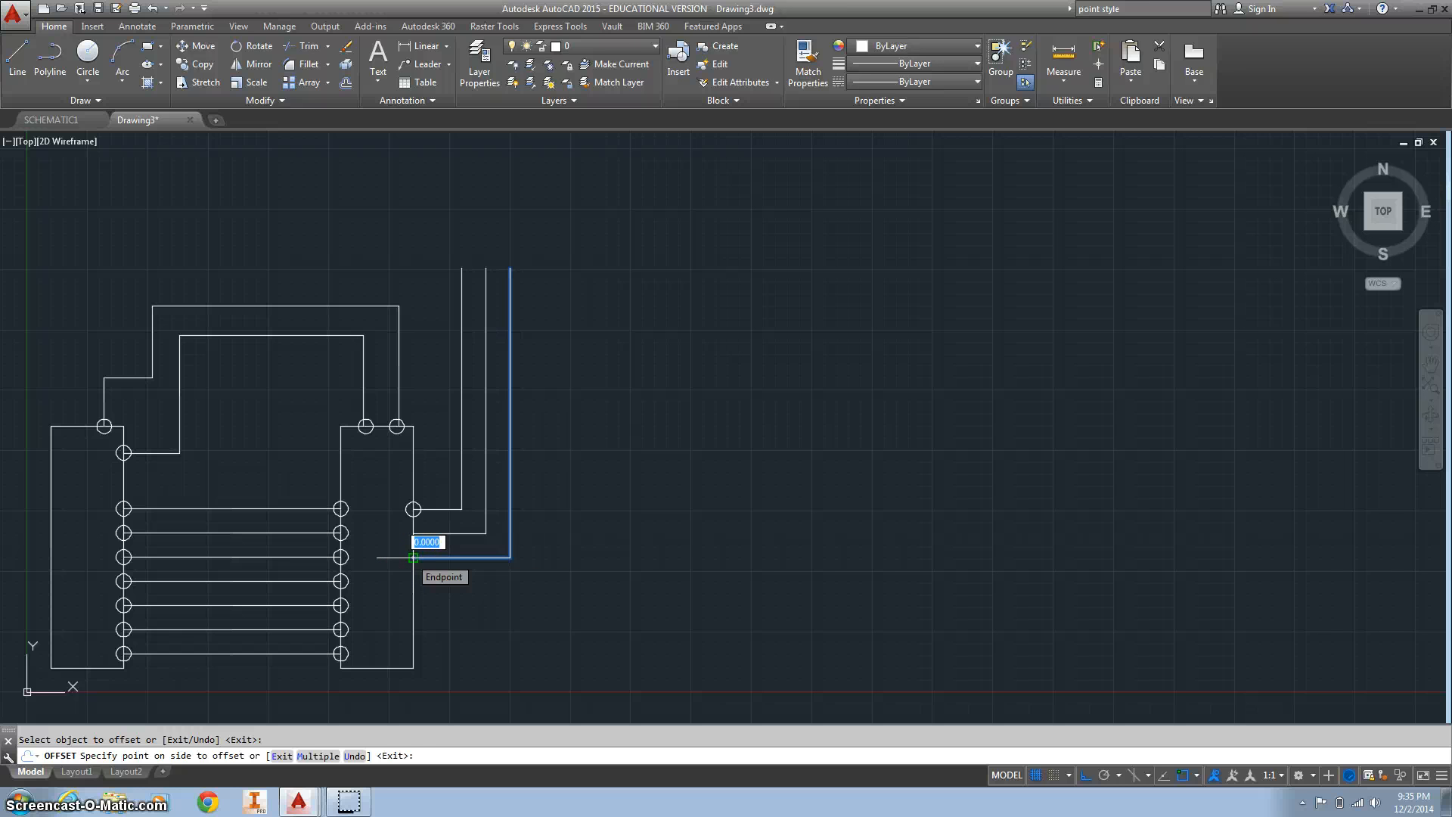
click(414, 557)
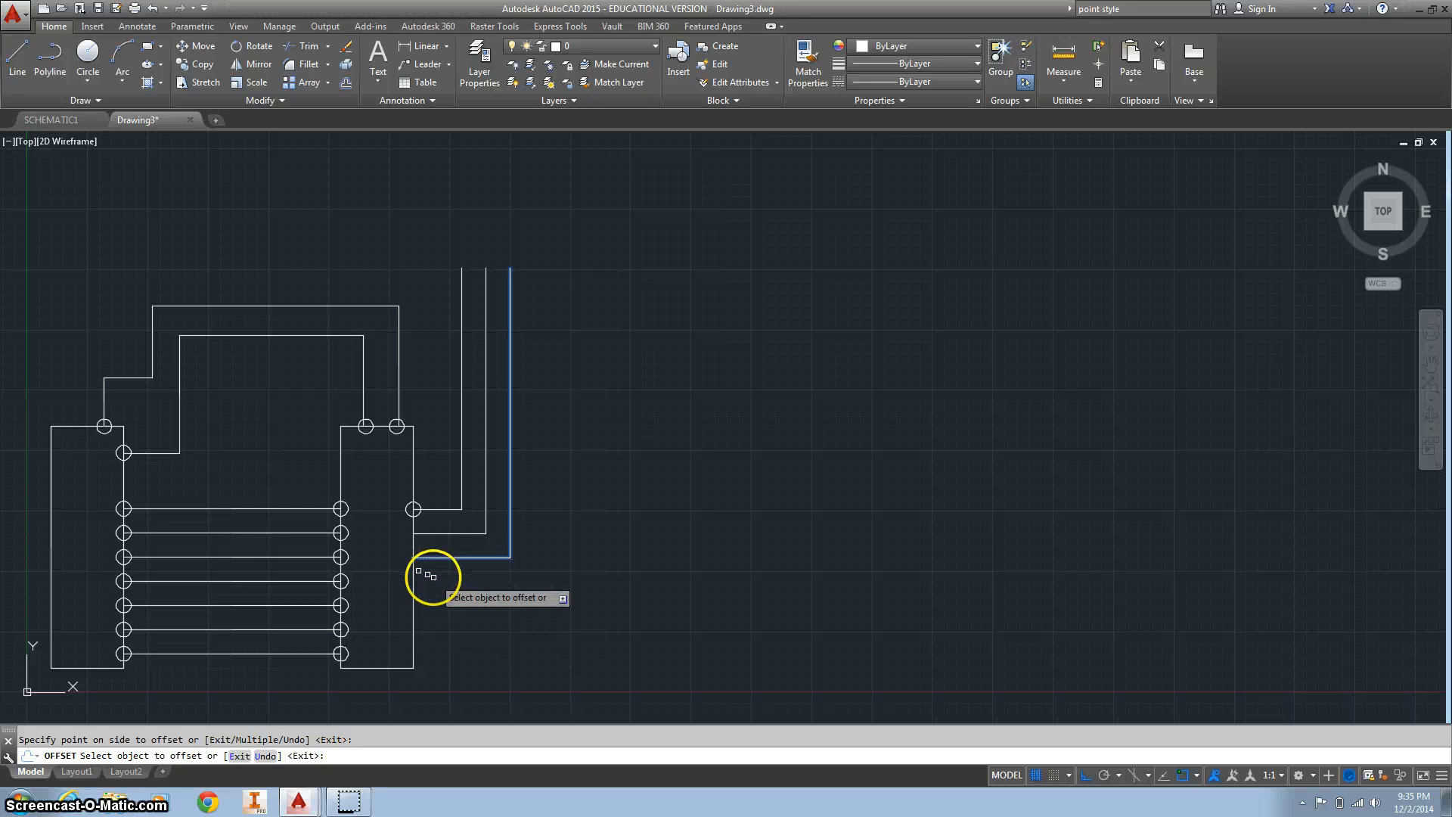
click(457, 559)
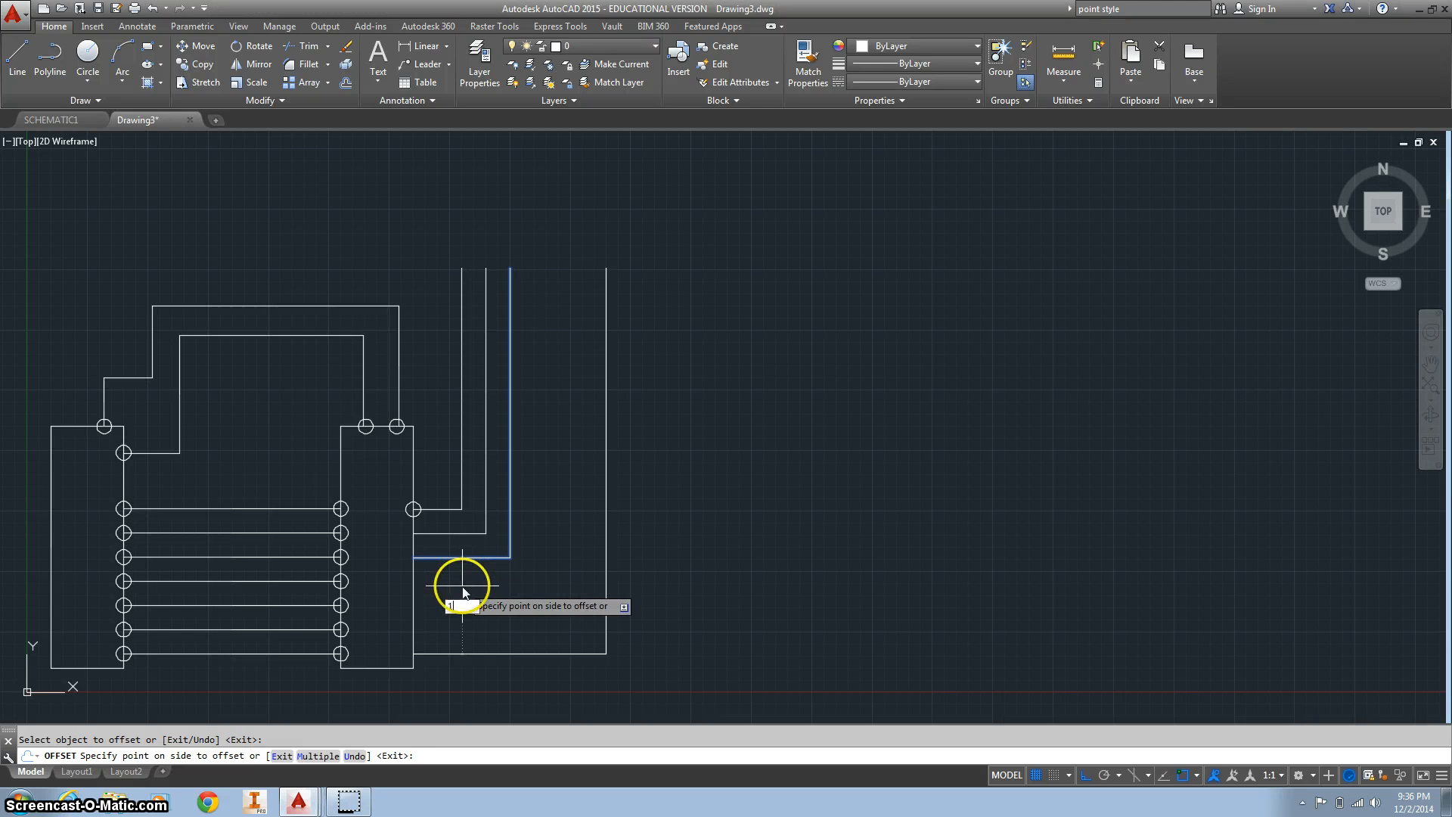
key(Return)
click(546, 577)
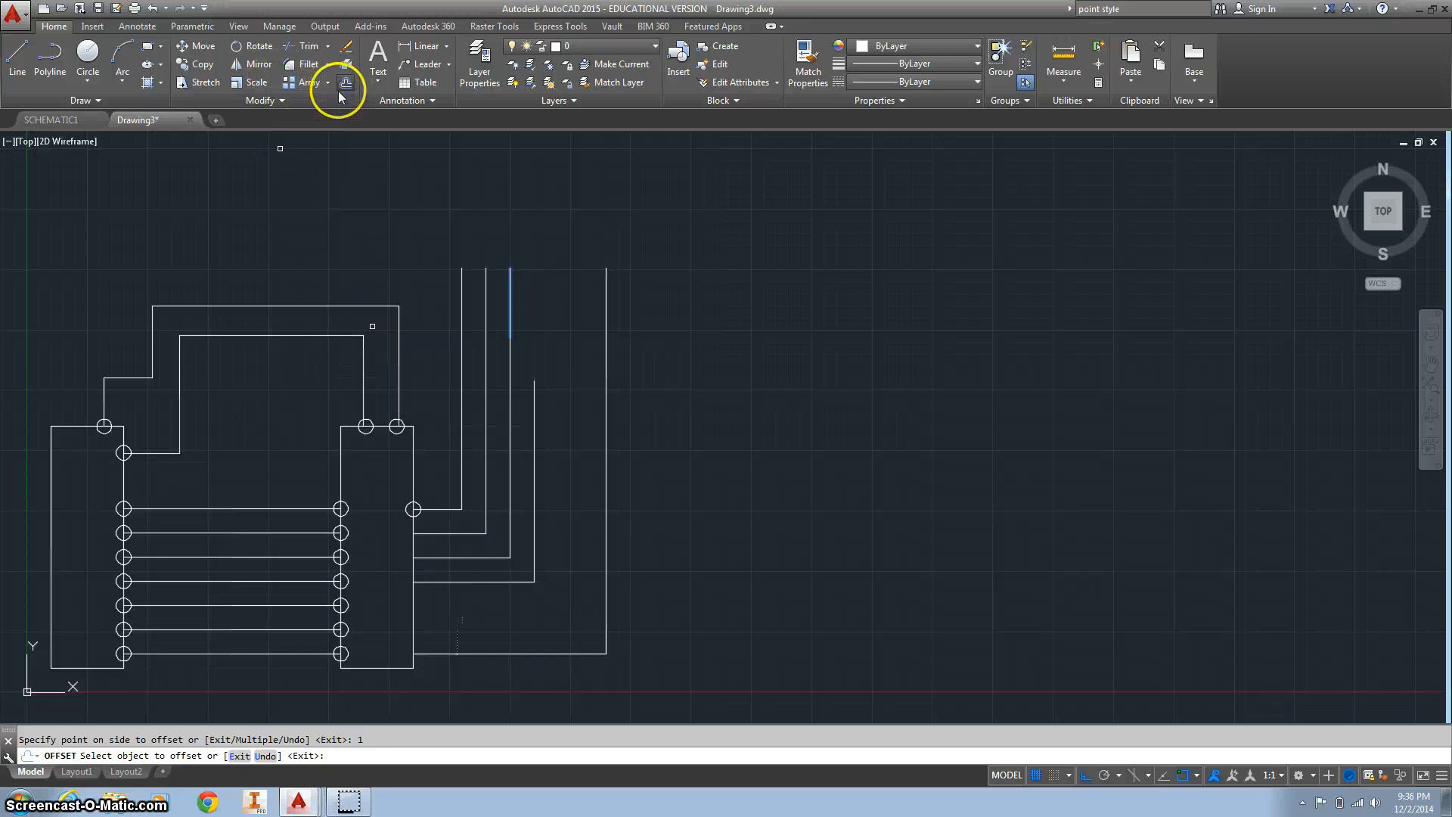
key(Return)
Step: Offset the fourth polyline outward by 1 to make a fifth wire, and erase the stray outermost polyline
key(Return)
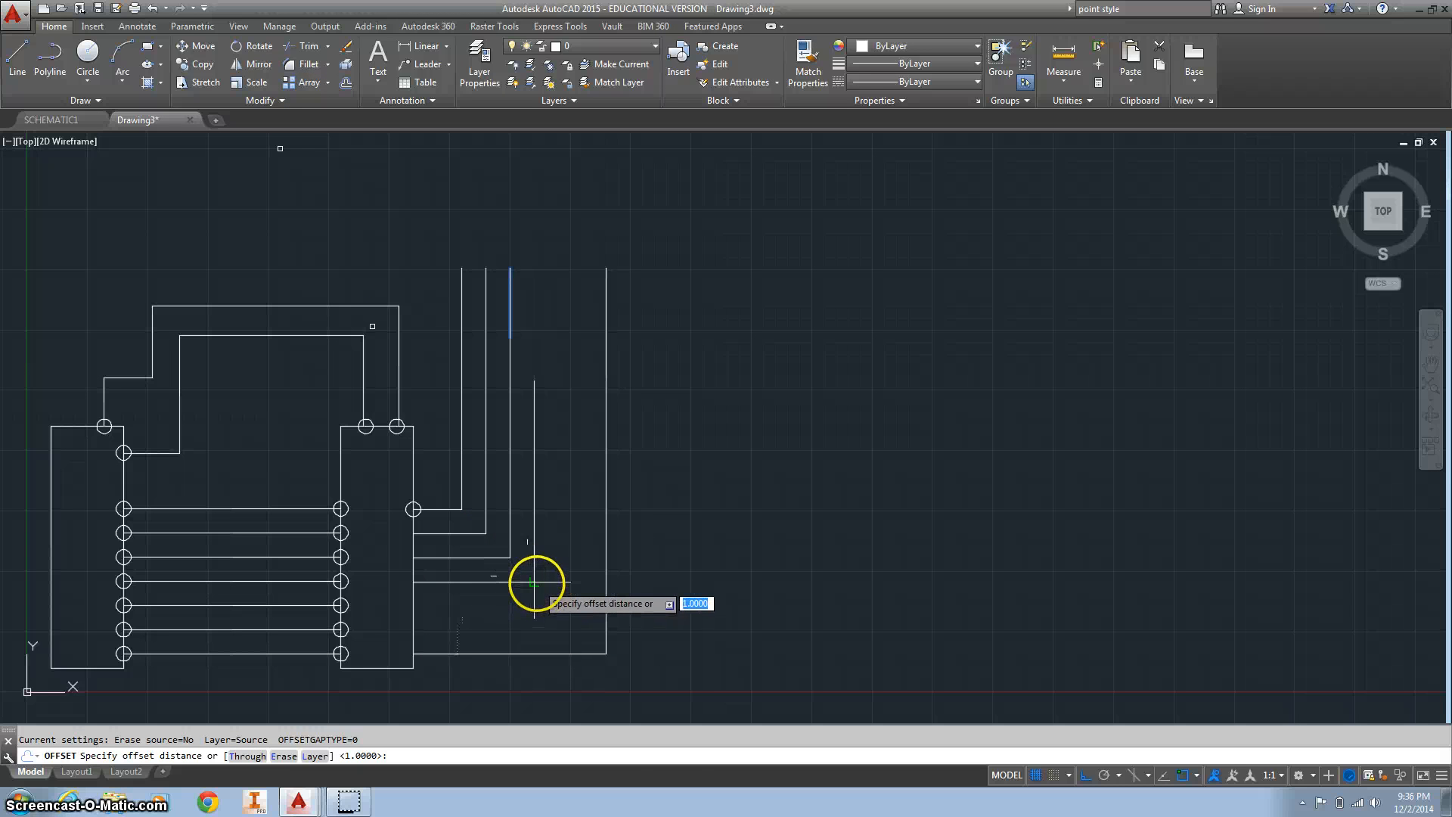
click(534, 581)
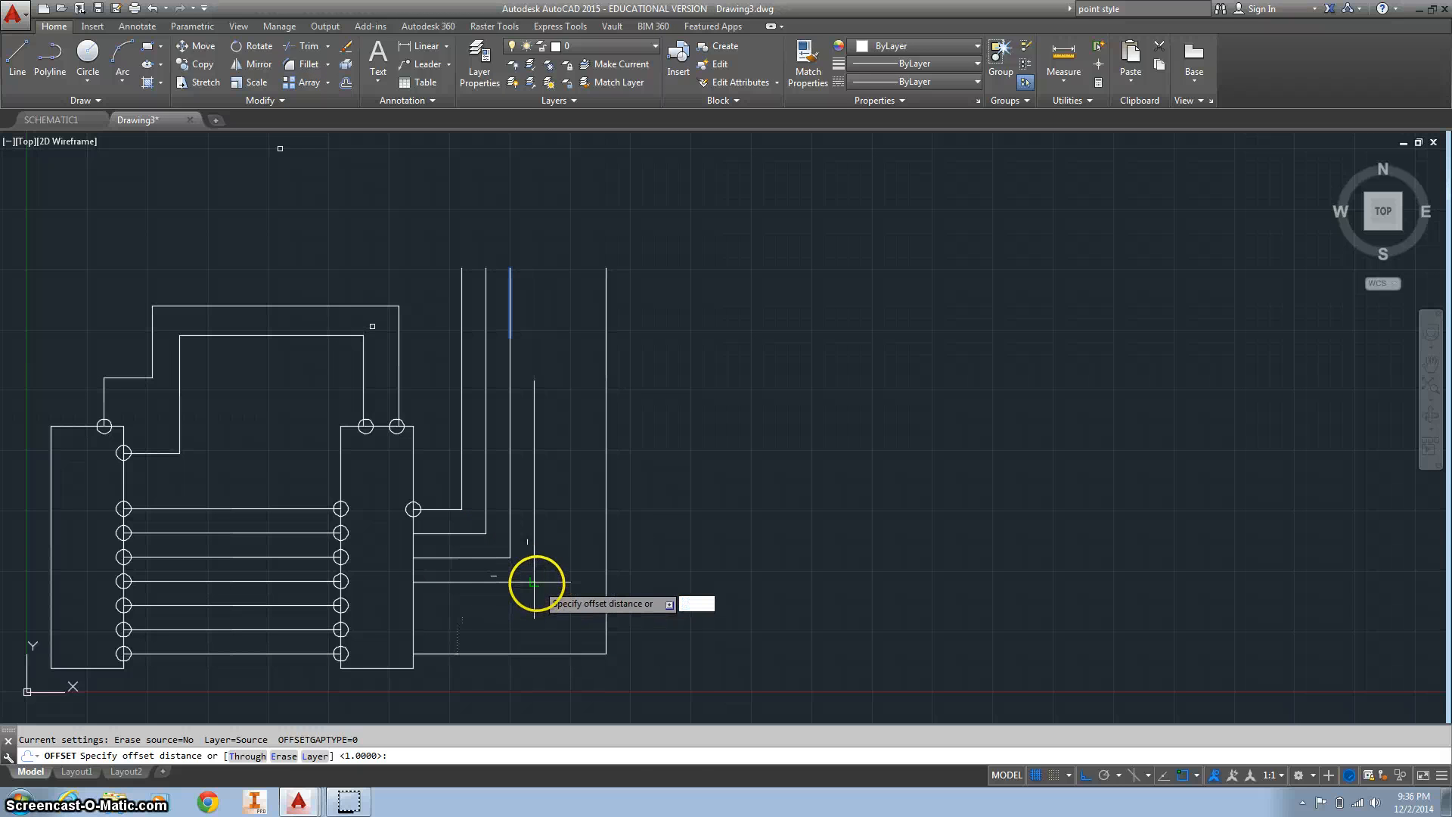
click(413, 583)
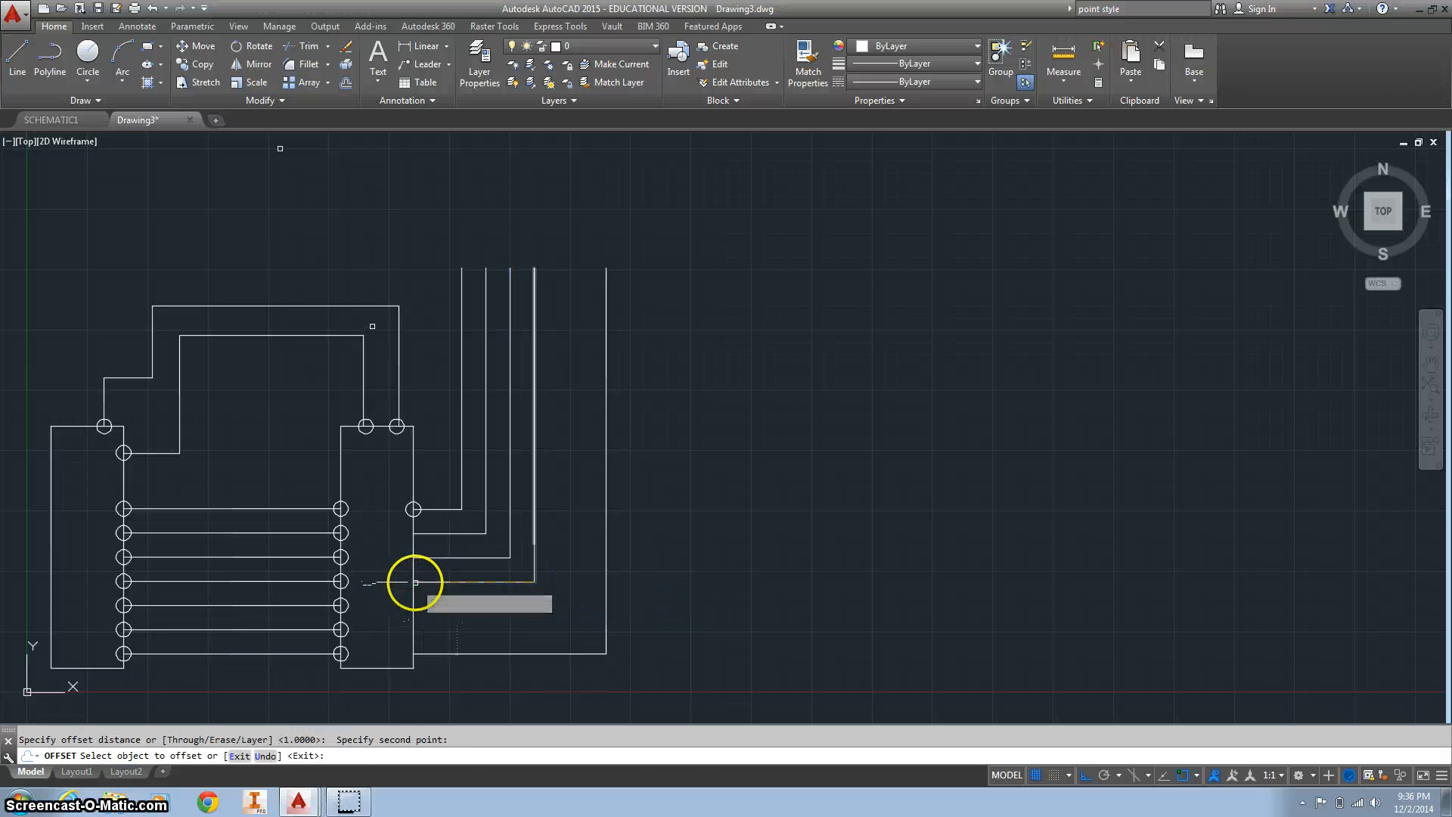
click(499, 582)
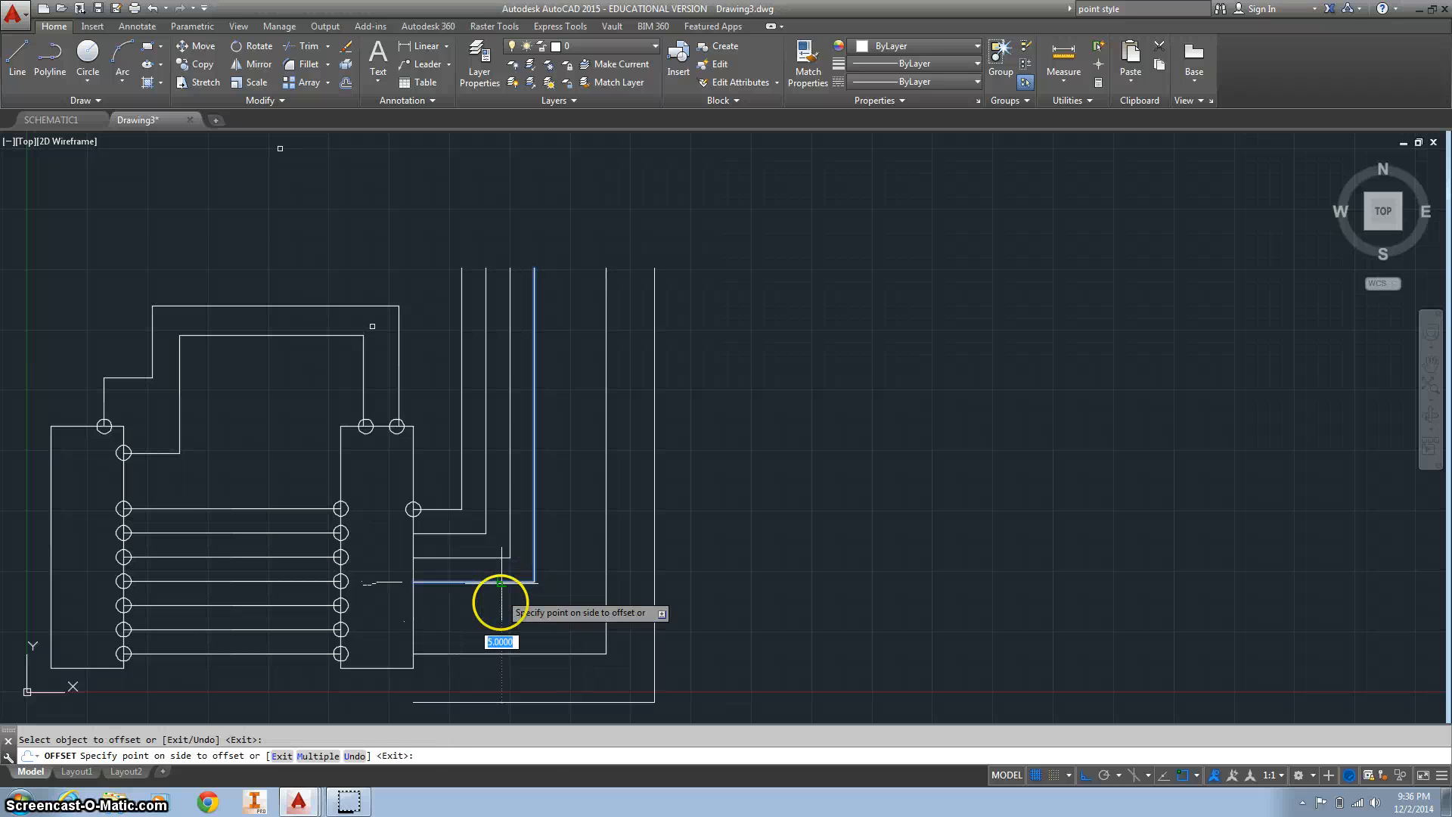
text(1)
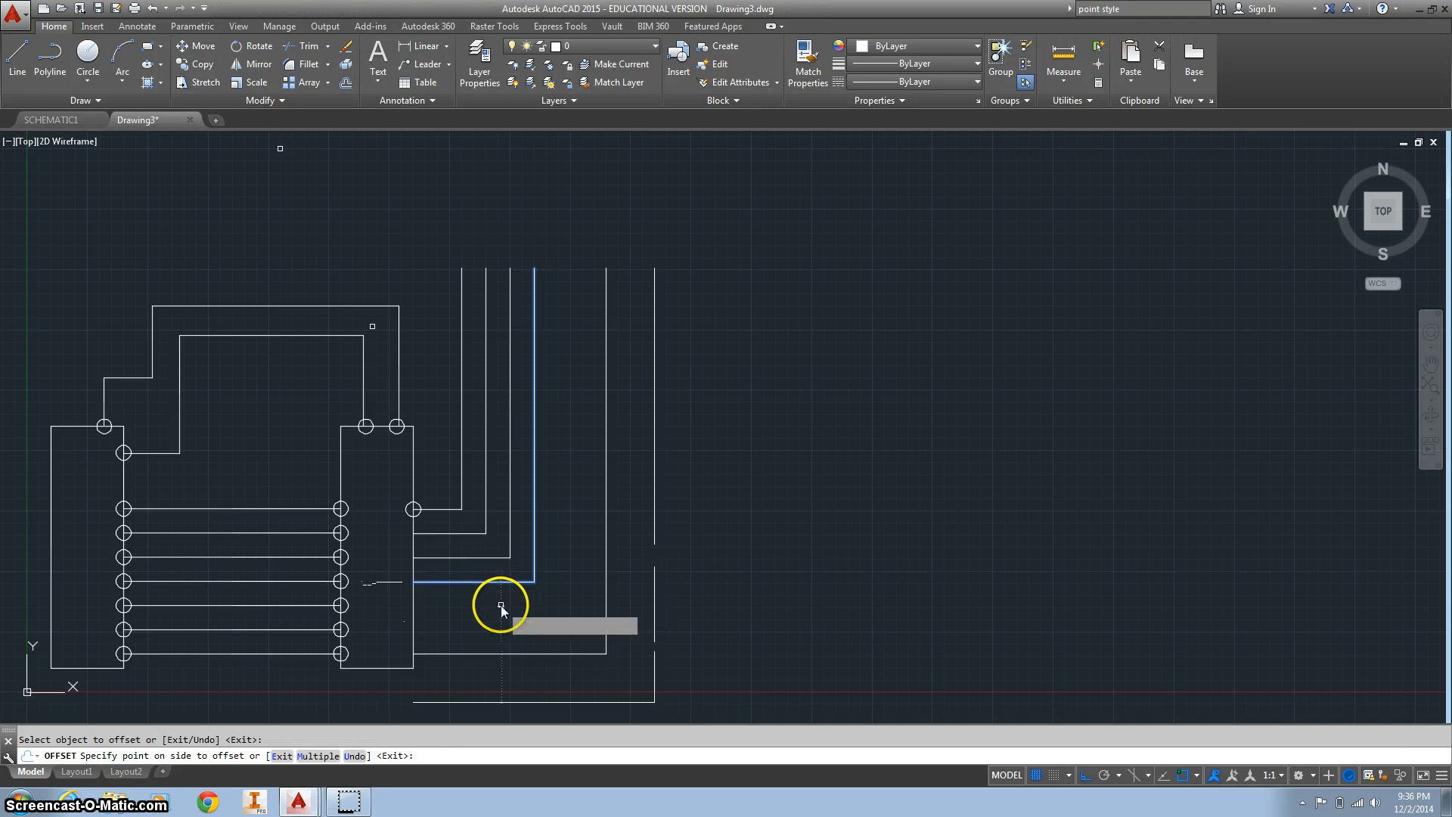
key(Return)
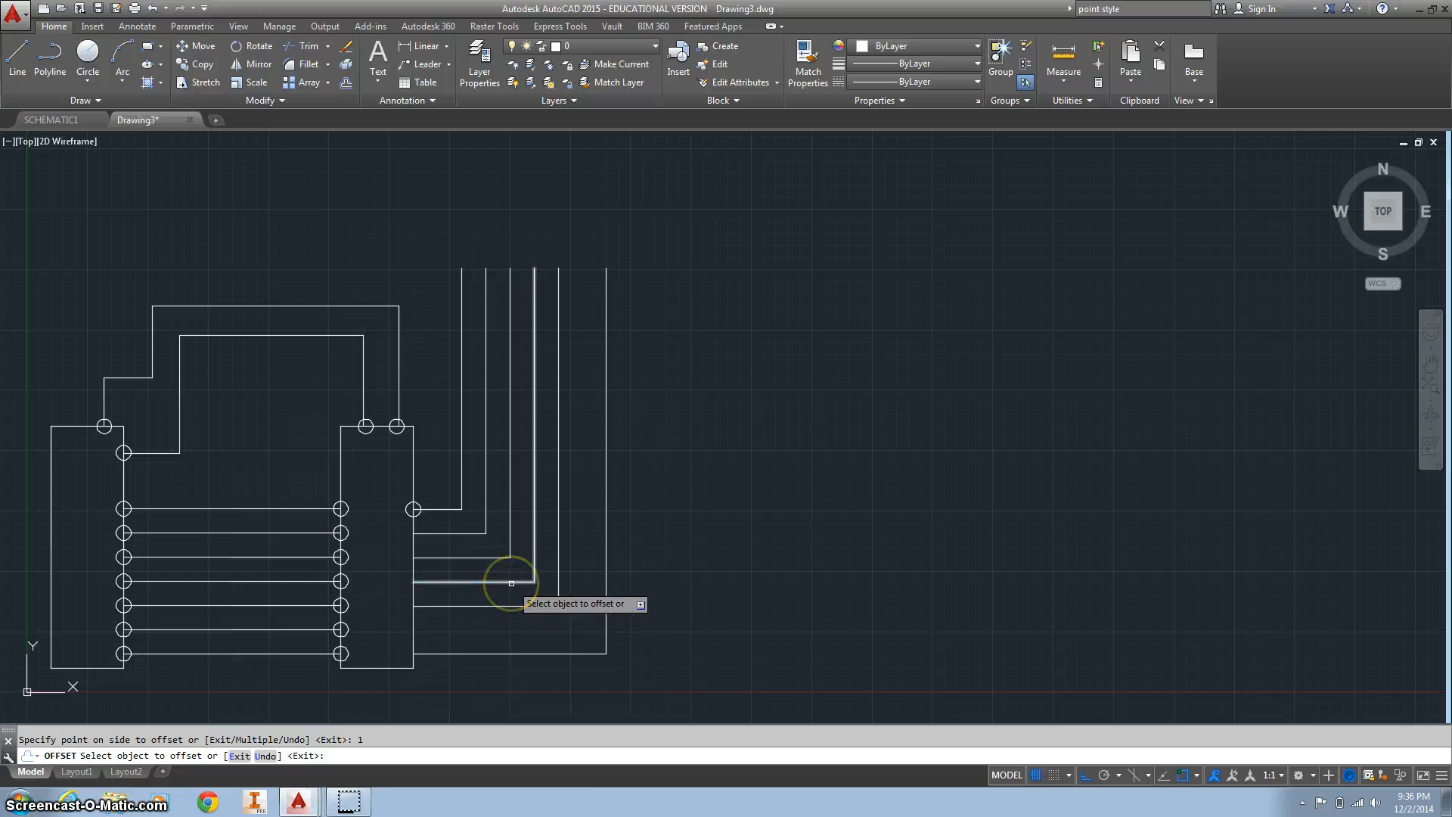
click(509, 582)
key(Escape)
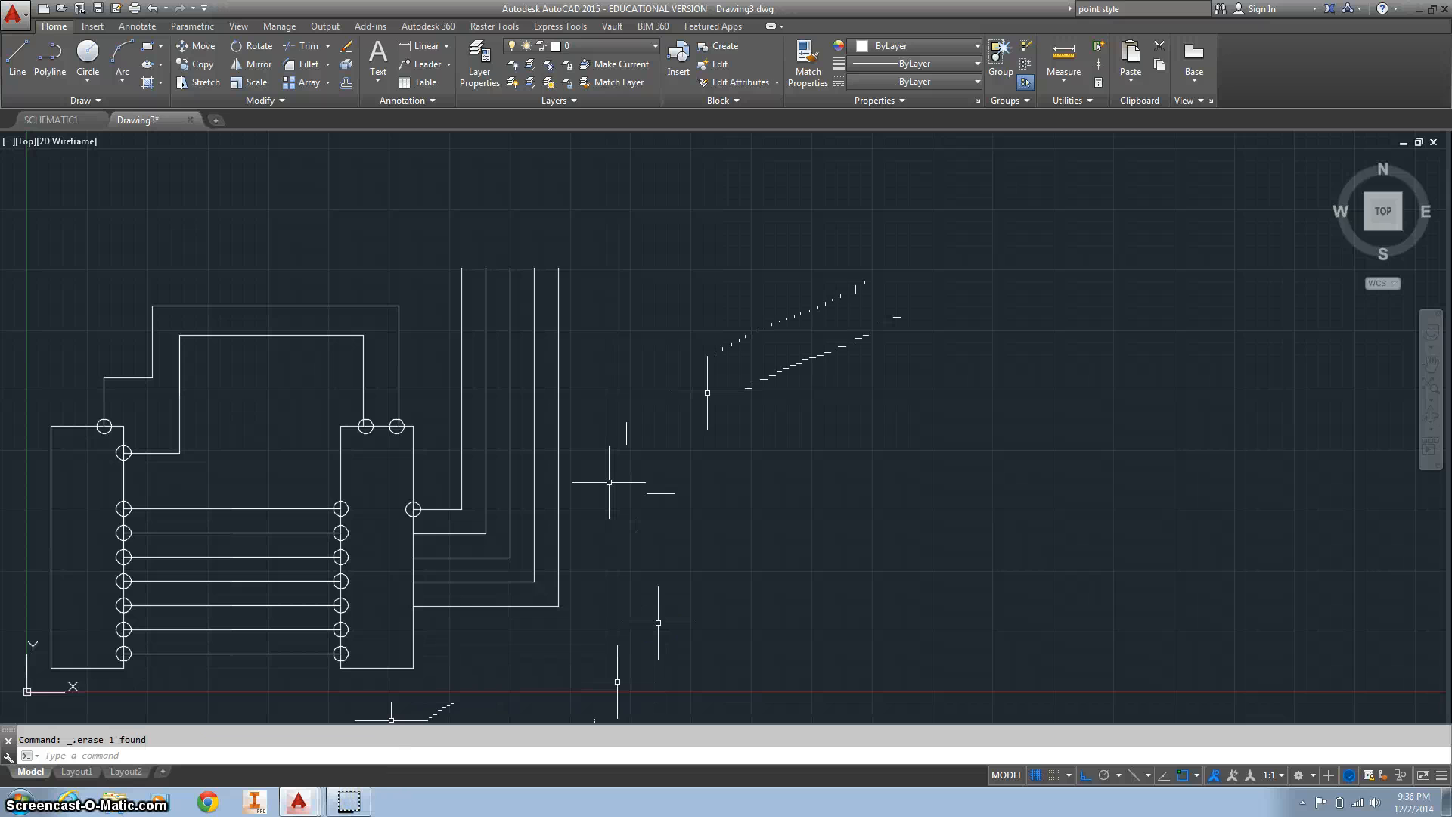
Step: Place points on the right rectangle's right edge at the ends of the second, third, fourth and fifth offset wires
key(Return)
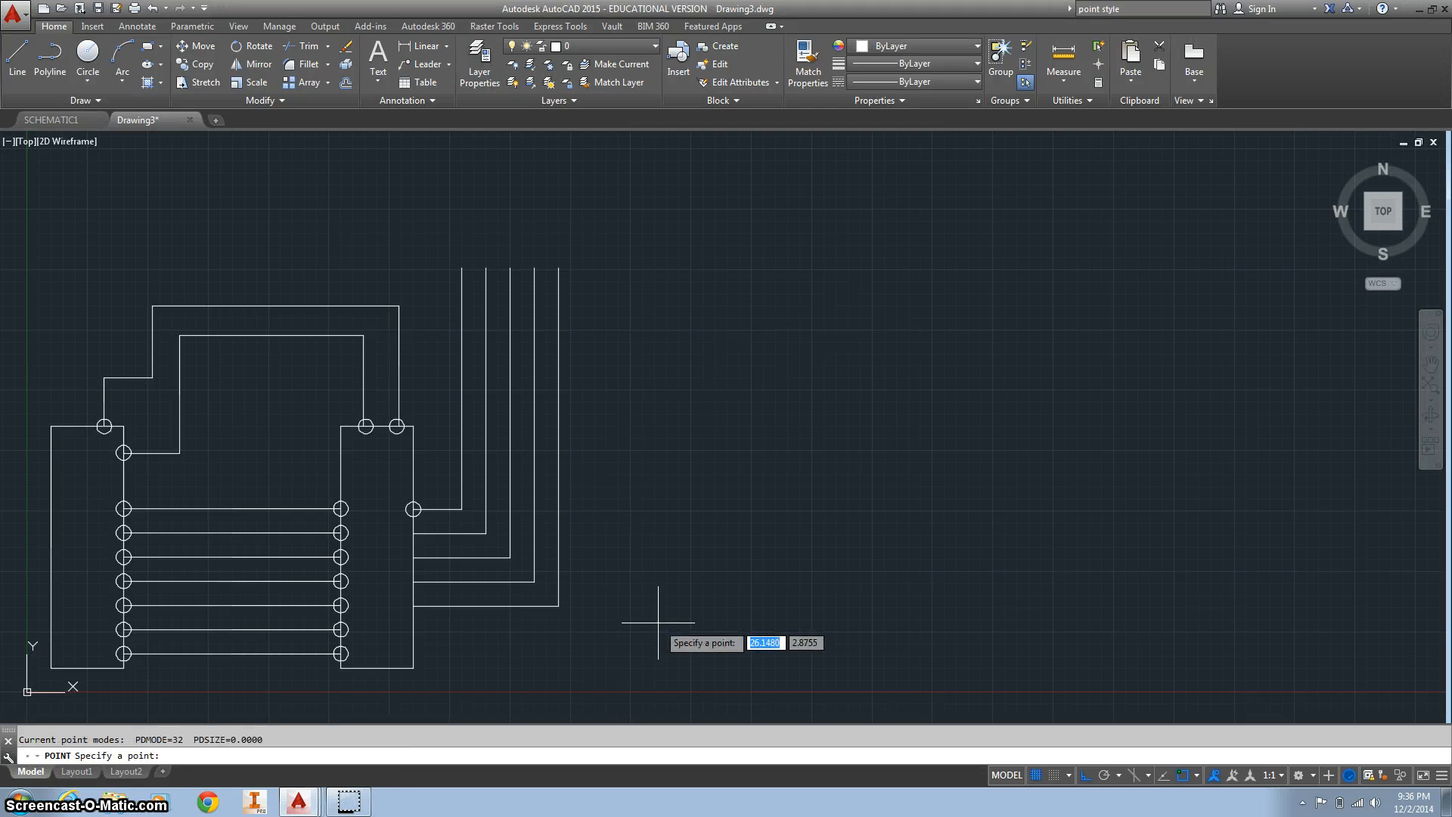
click(413, 534)
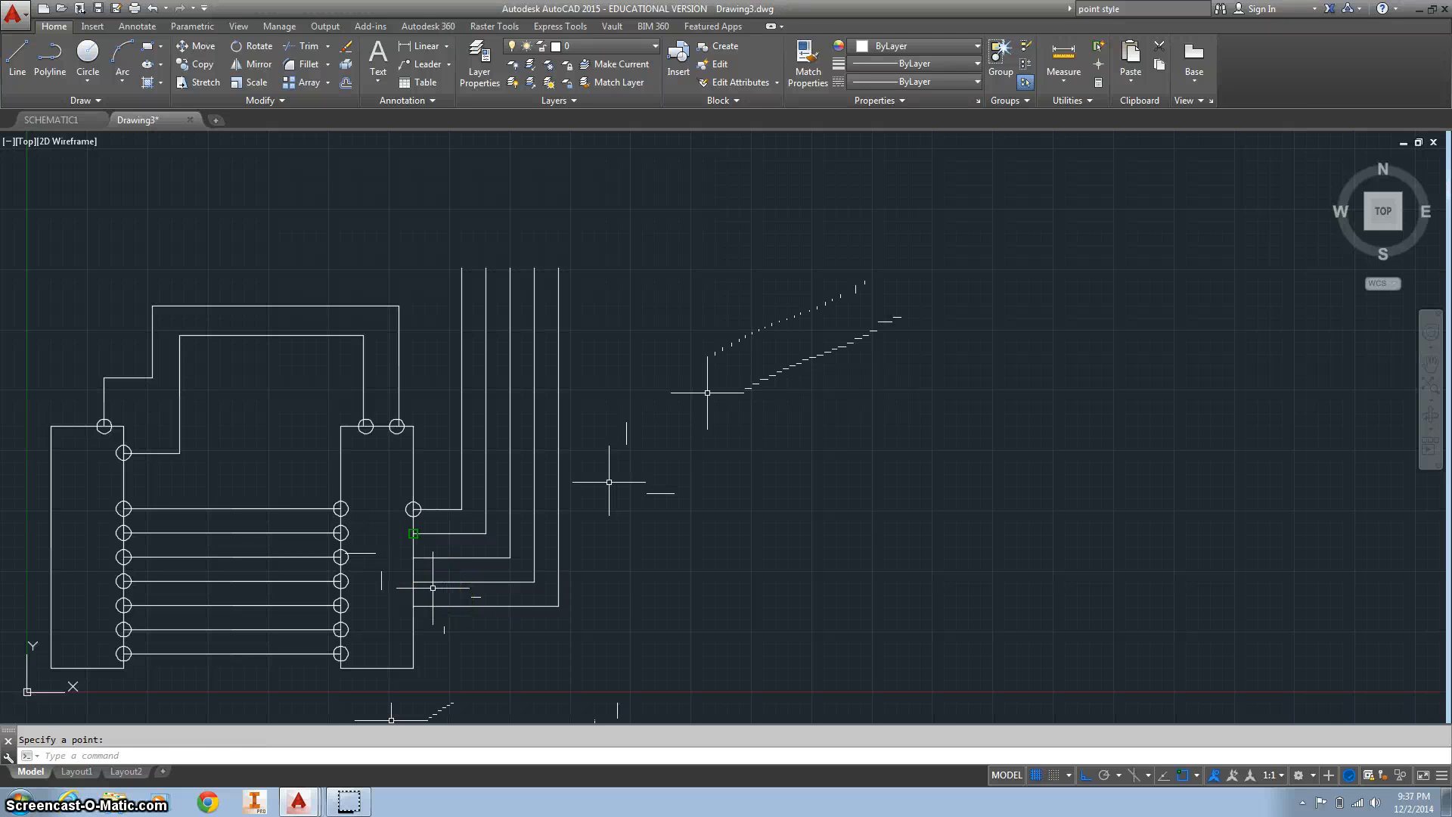
key(Return)
text(point)
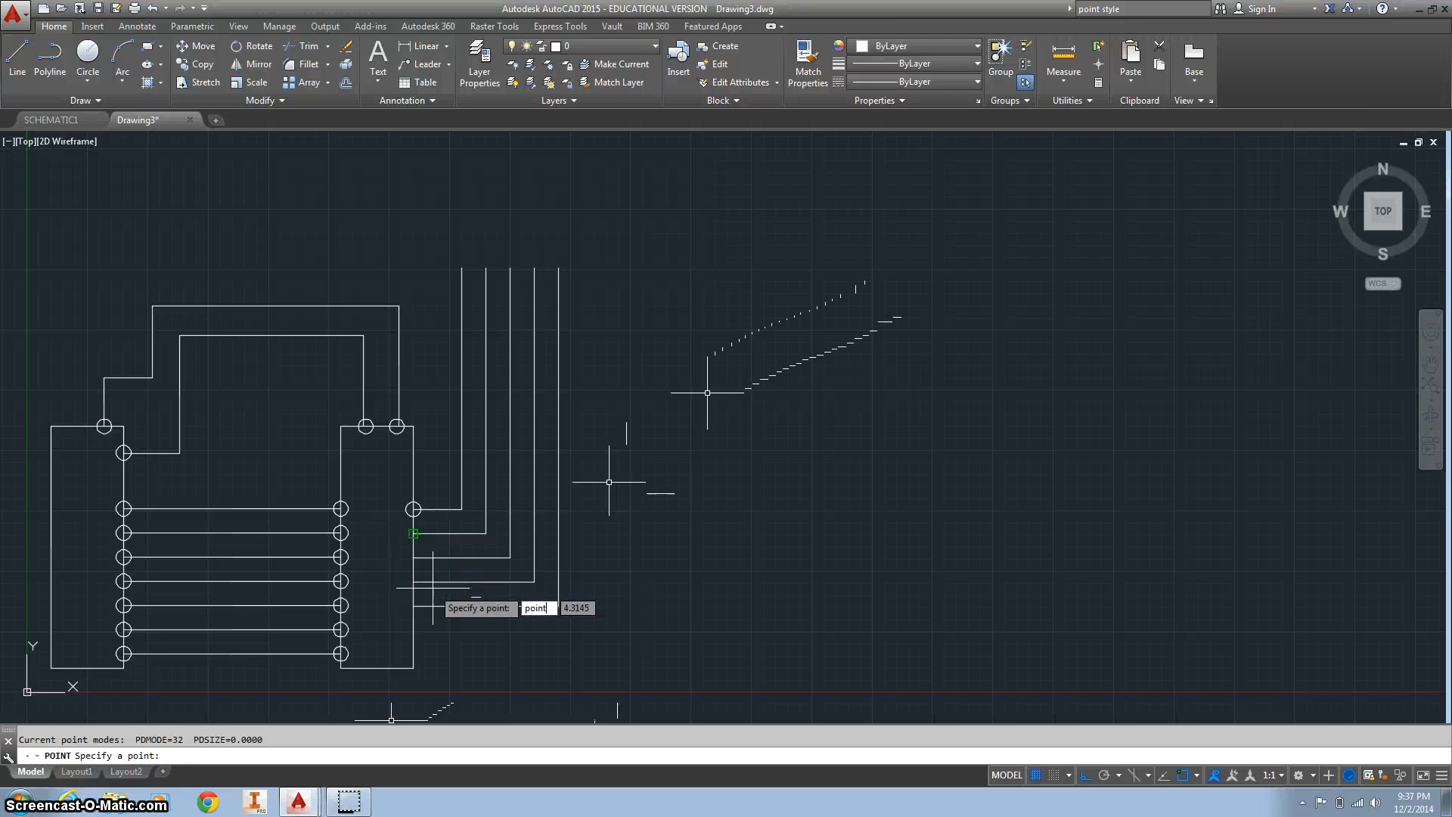
click(414, 556)
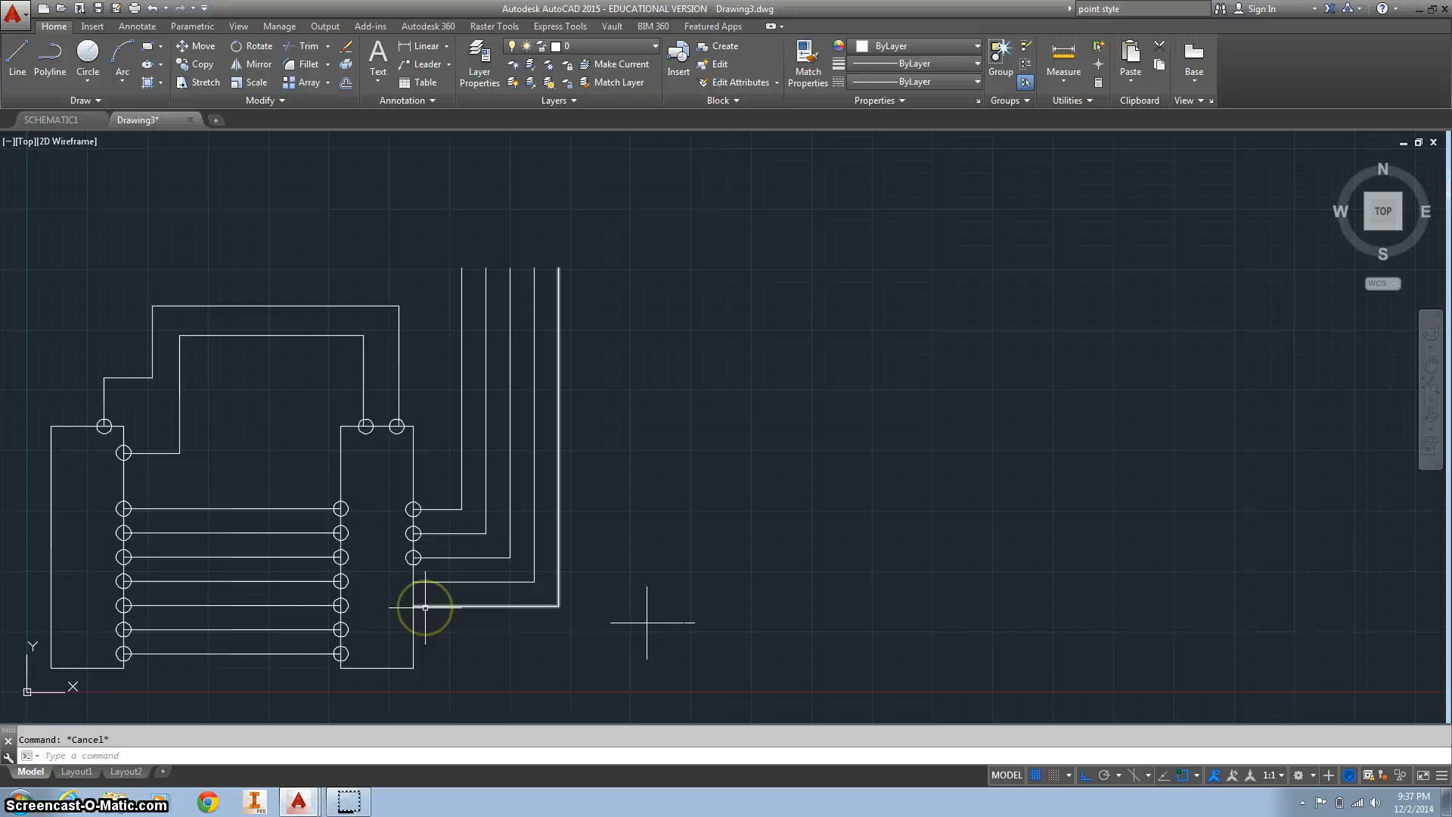
key(Return)
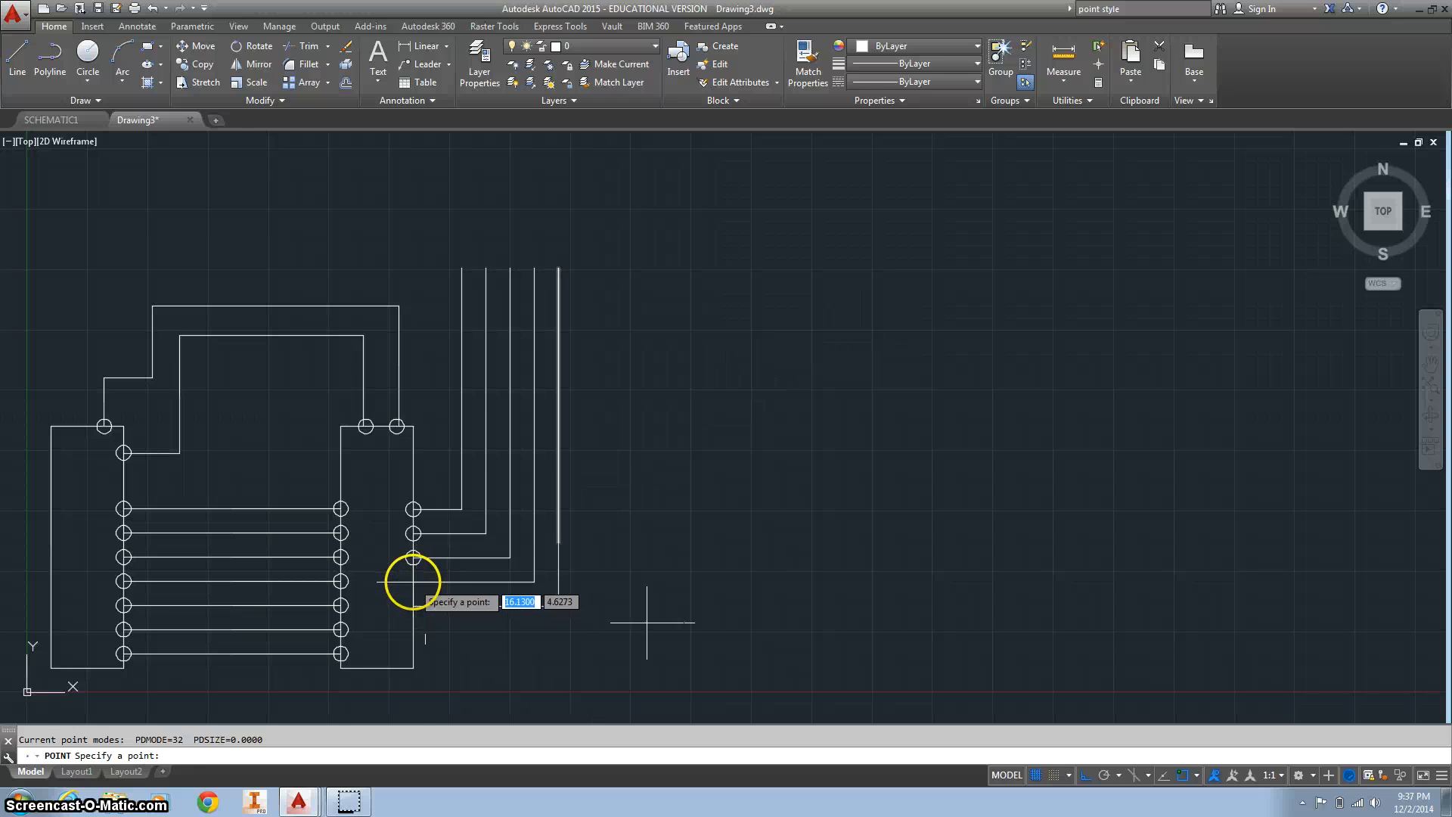
click(413, 582)
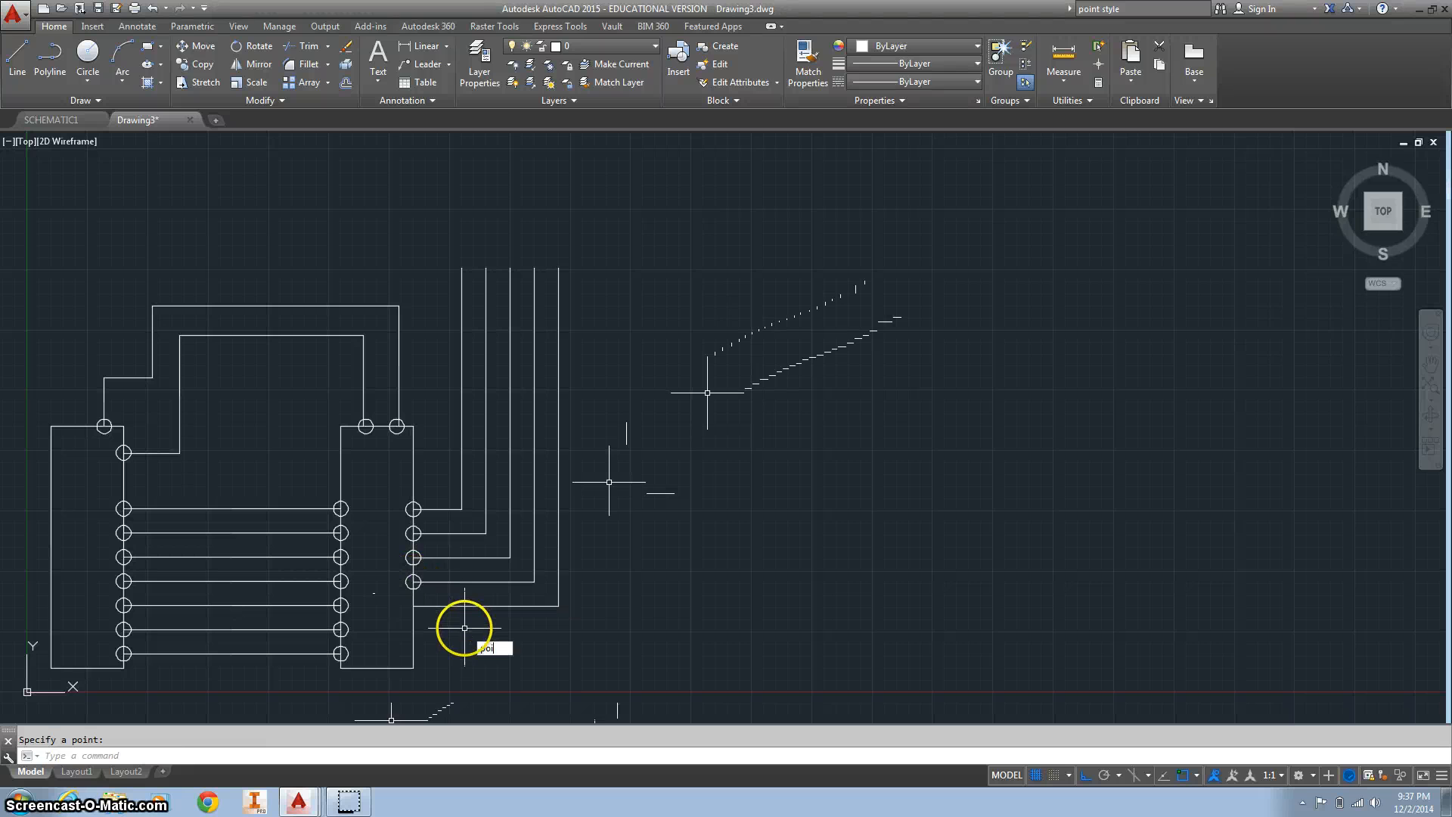
text(poi)
key(Return)
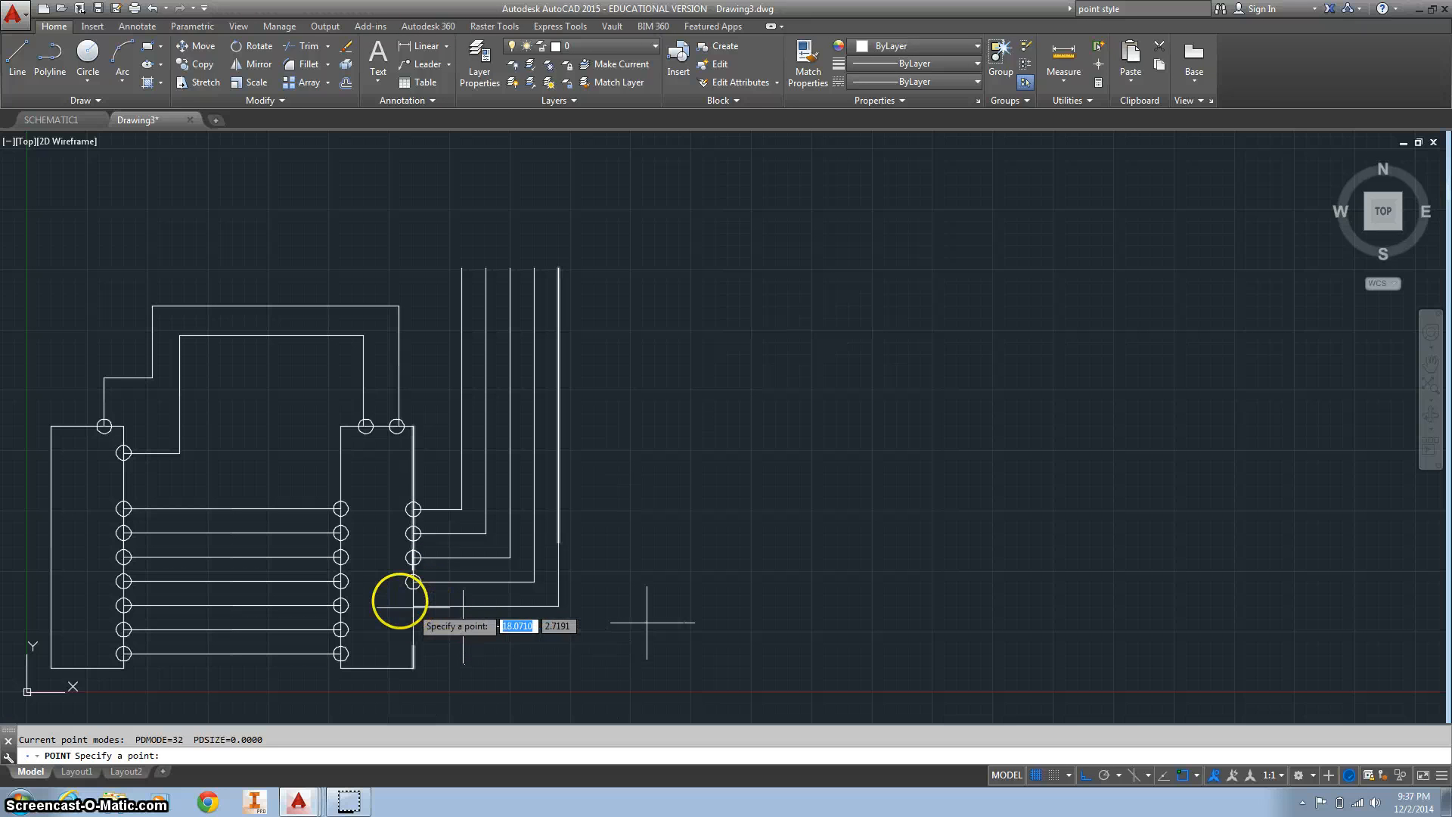
click(414, 606)
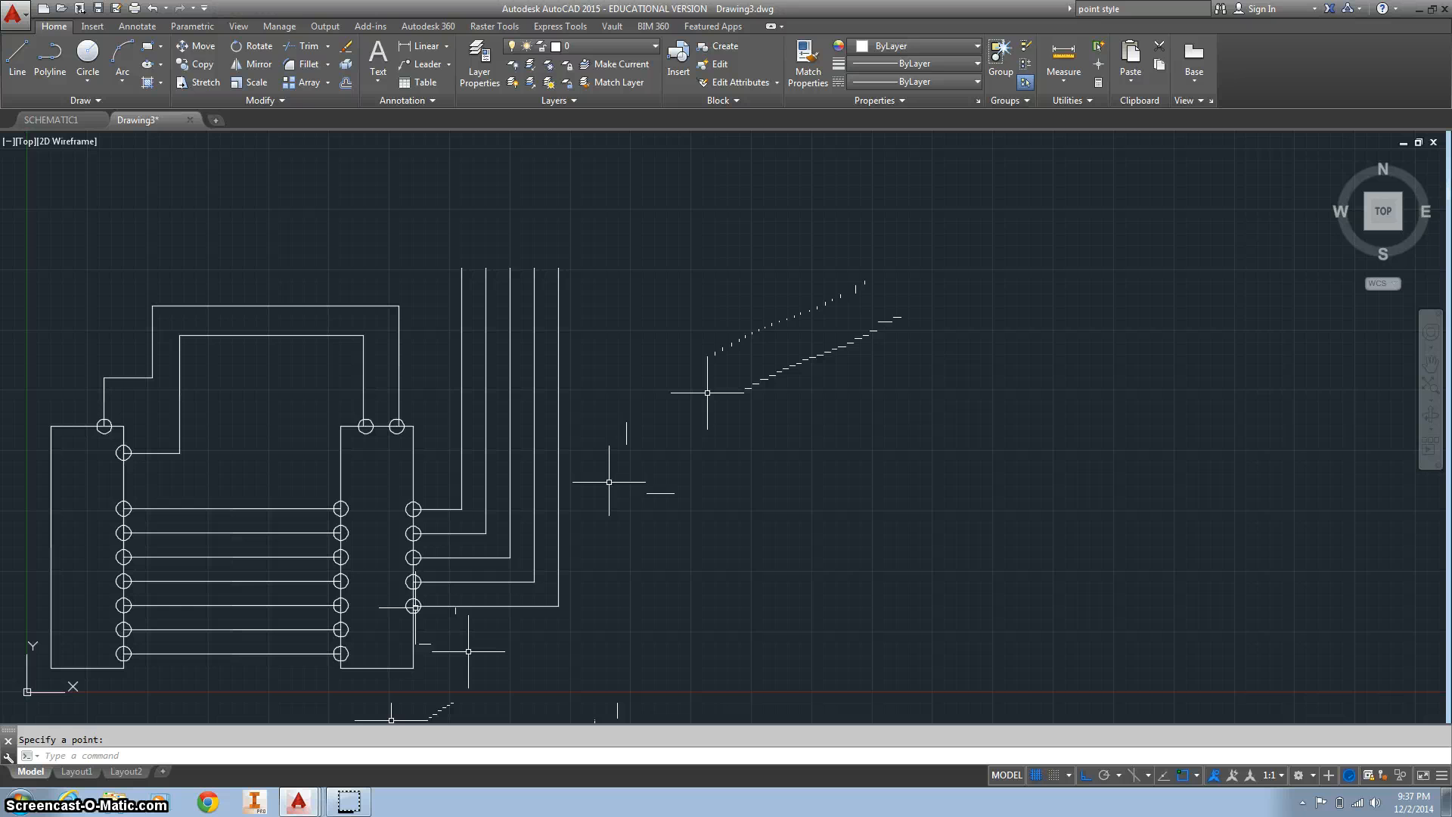
Step: Open Save As for the drawing and choose SCHEMATIC1.dwg in the CAD folder as the file to save to
click(13, 14)
click(48, 196)
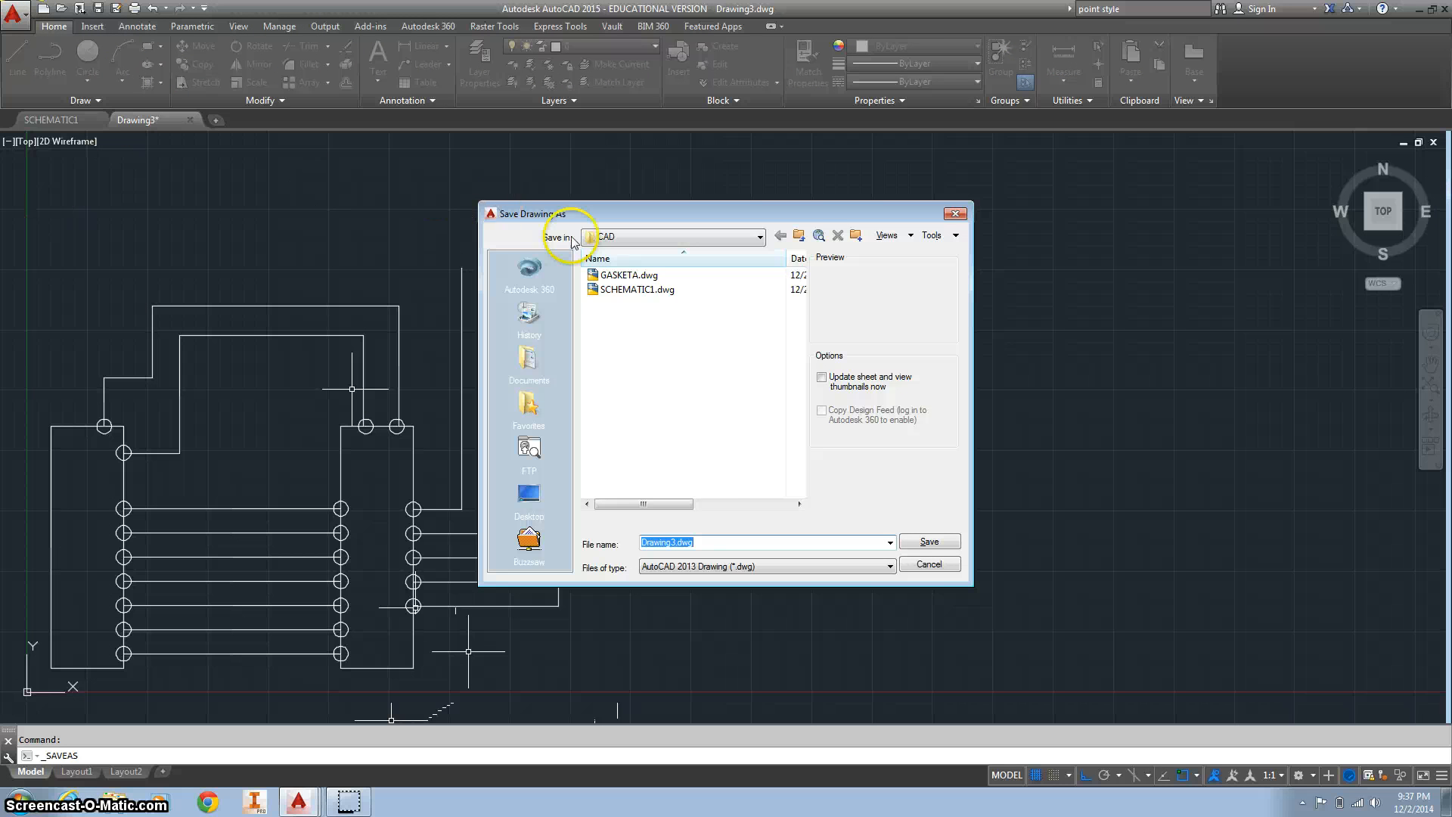
click(611, 291)
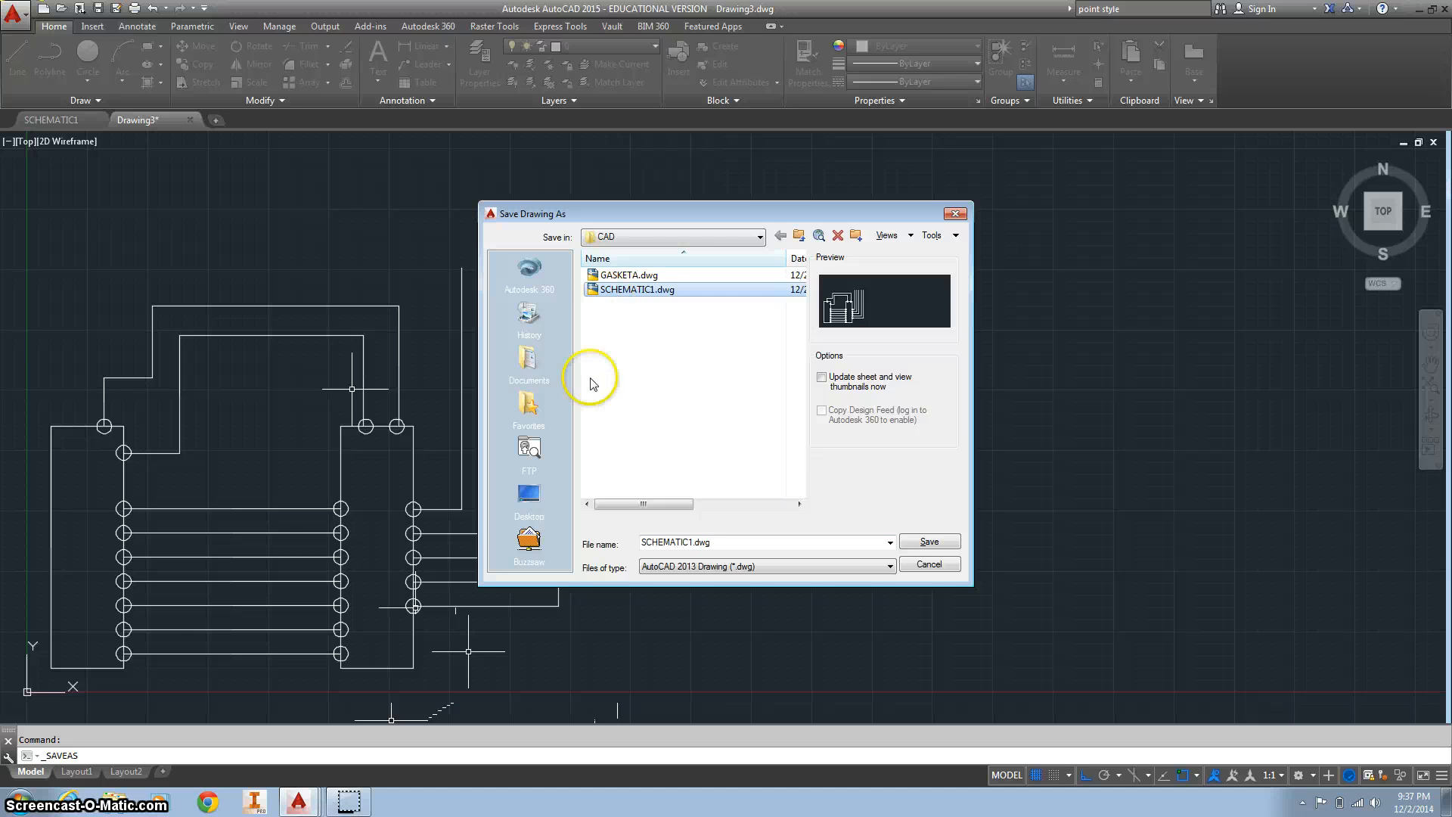
mouse_move(355, 803)
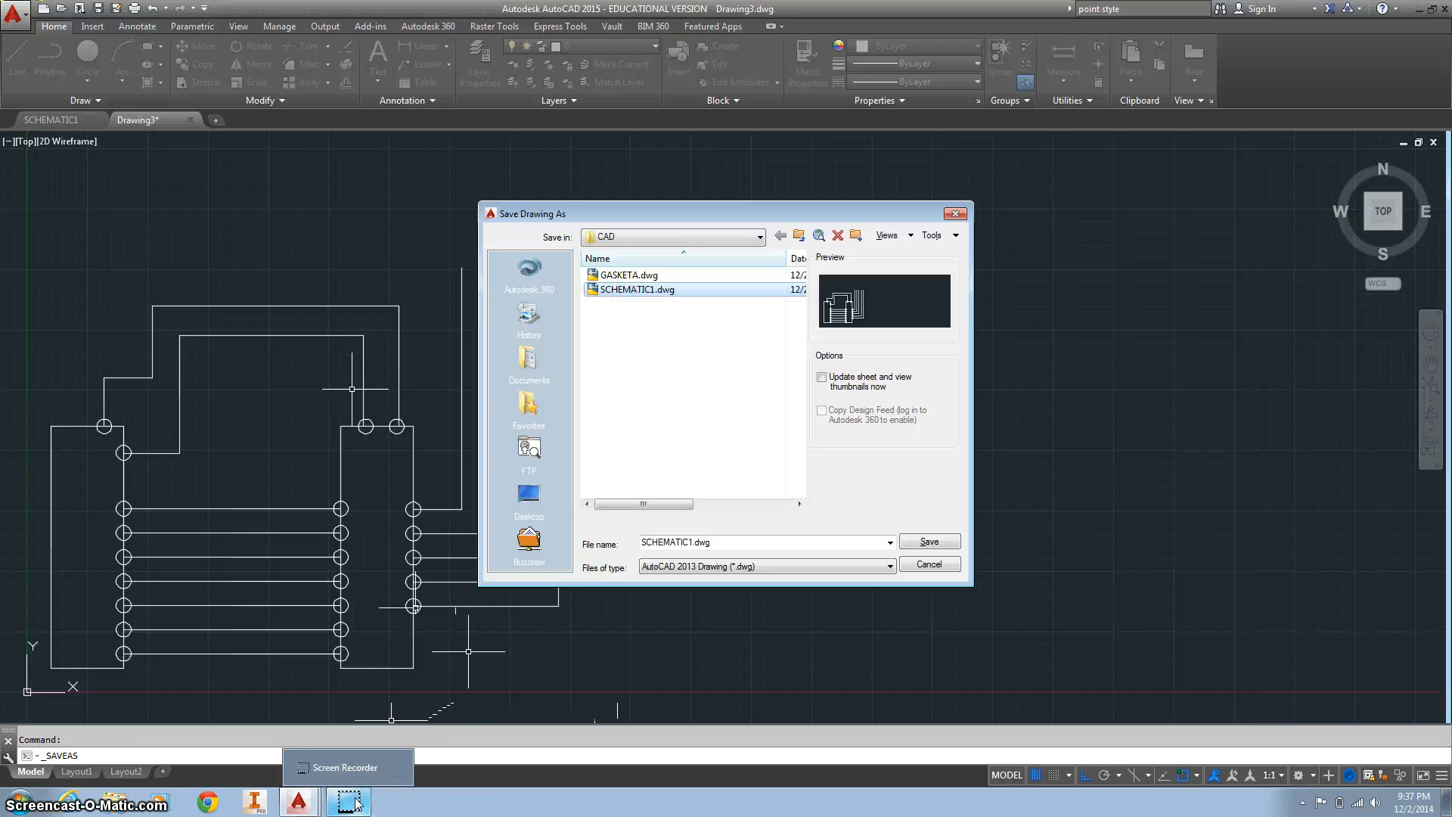